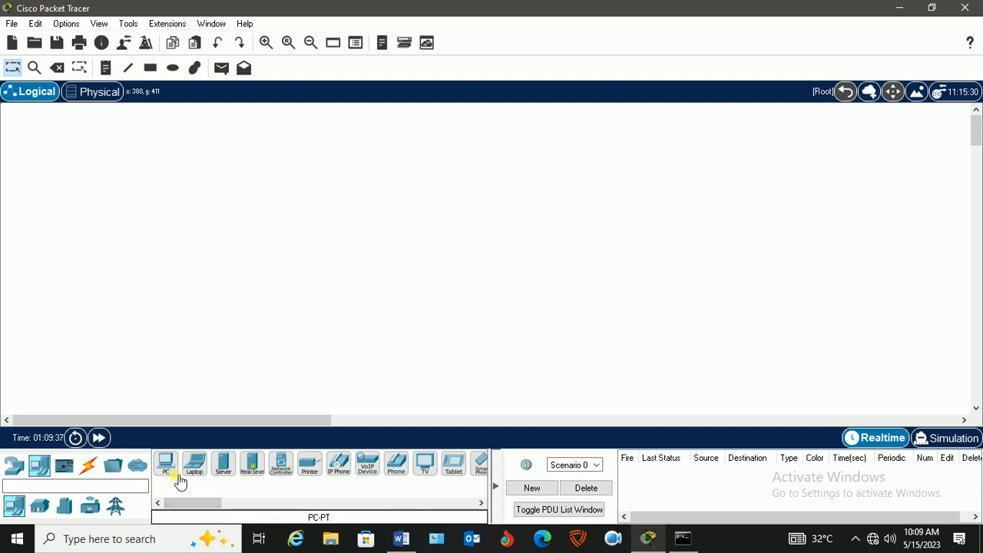
Place two PCs on opposite sides of the workspace with a 2960 switch between them.
left_click(165, 464)
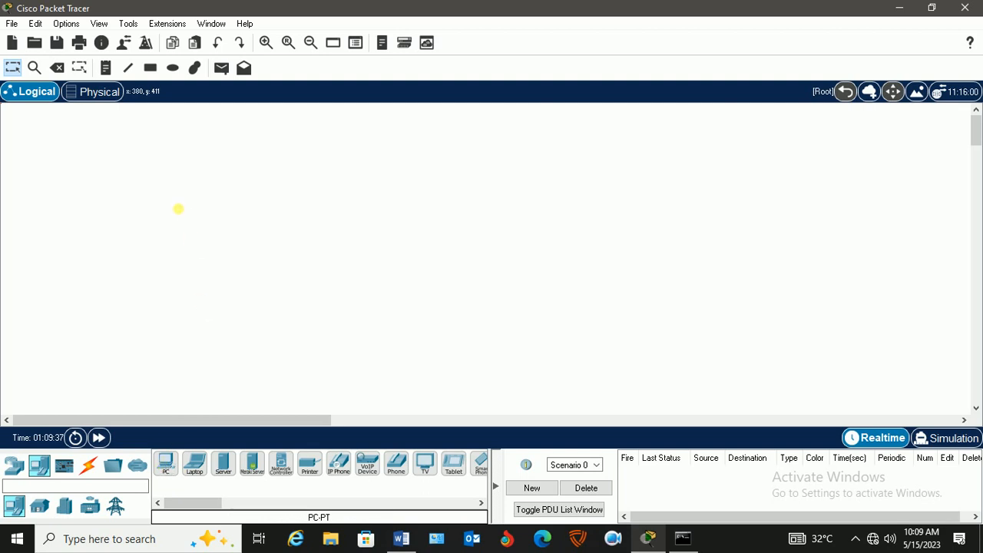
left_click(158, 248)
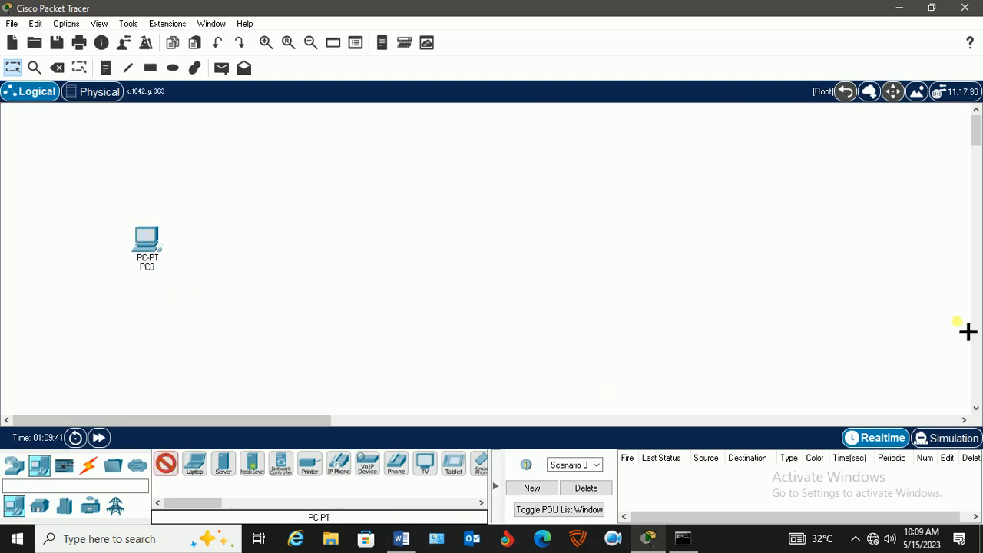
left_click(685, 243)
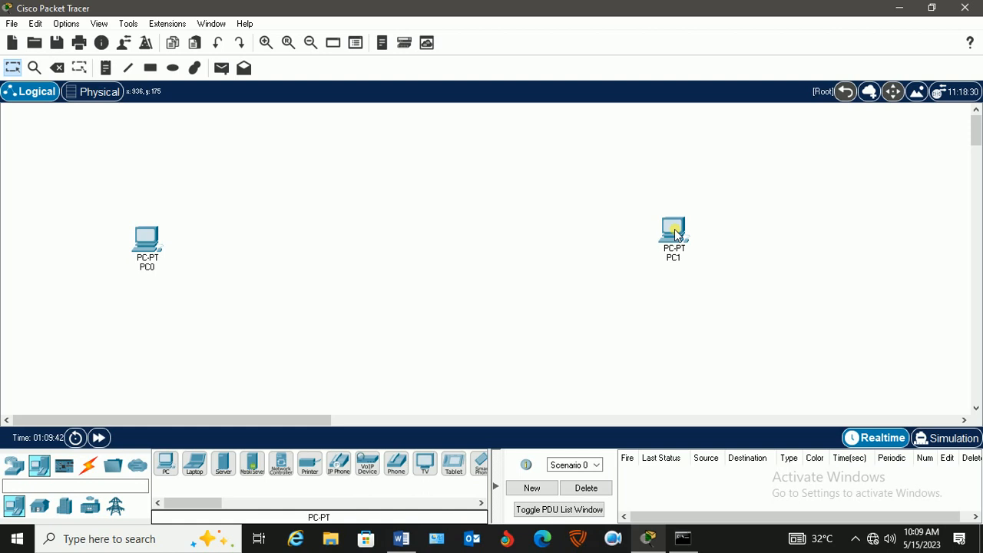
left_click(16, 466)
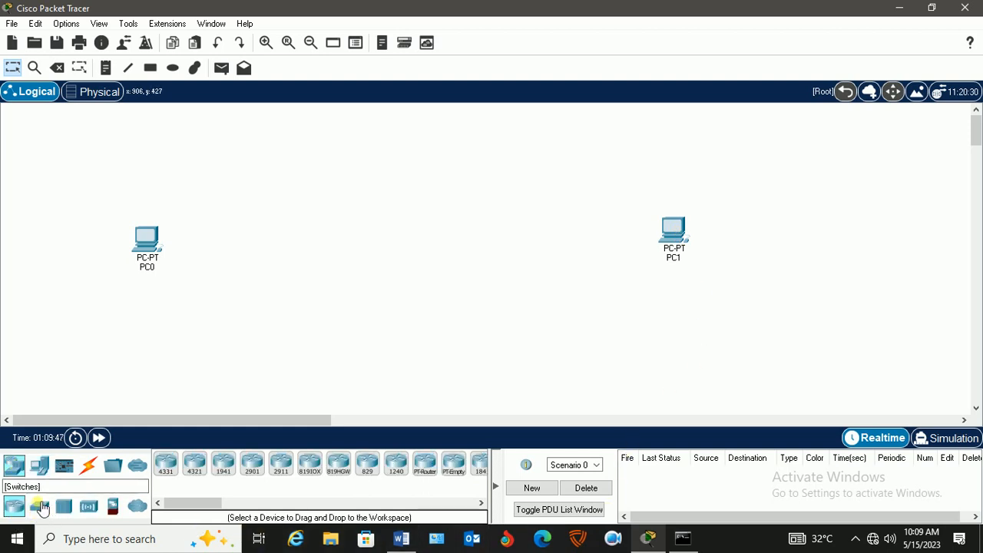
left_click(42, 508)
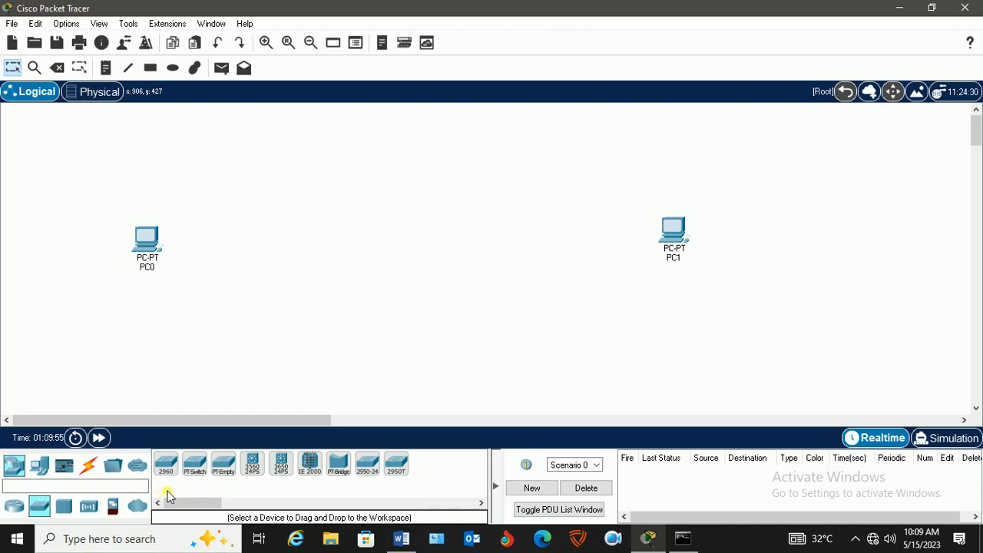
left_click_drag(167, 467, 421, 276)
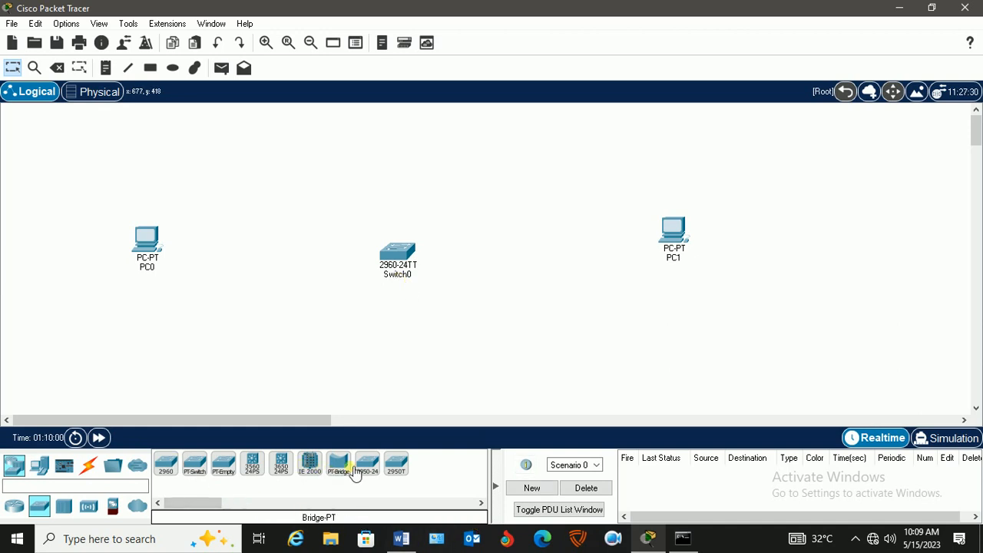
Place a 2950T switch below the row of devices, delete it, and return to the Select tool.
left_click(405, 471)
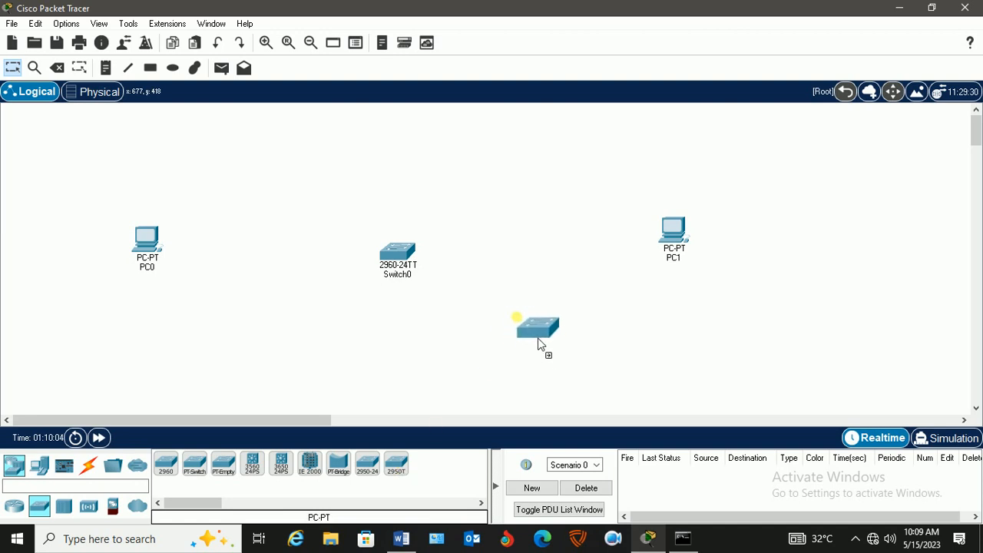
left_click(520, 338)
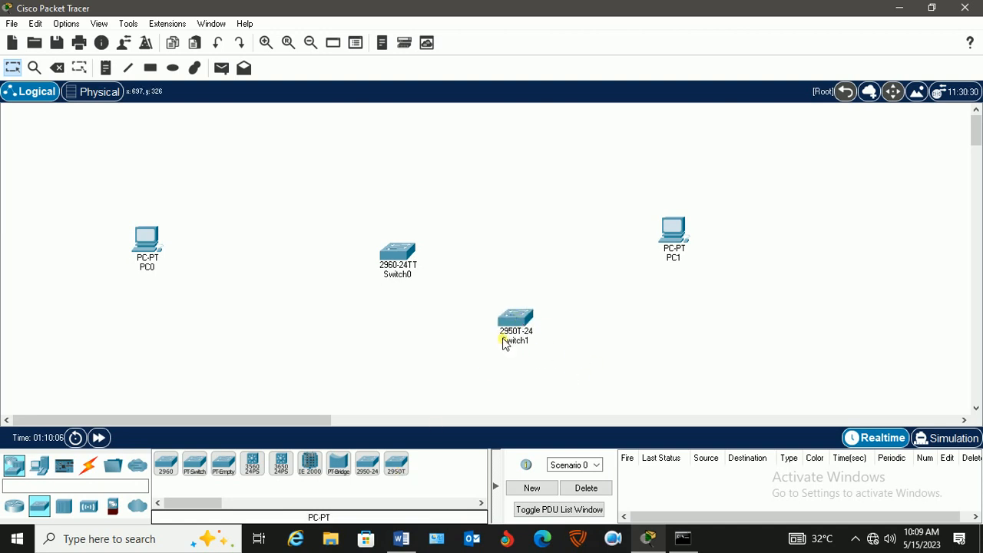
mouse_move(519, 324)
left_click(58, 70)
left_click(532, 328)
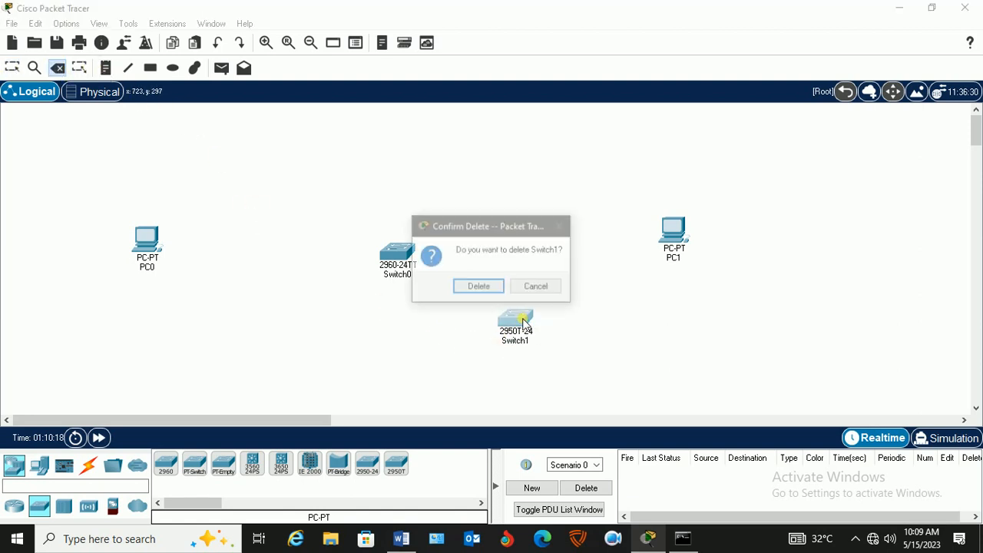
left_click(486, 289)
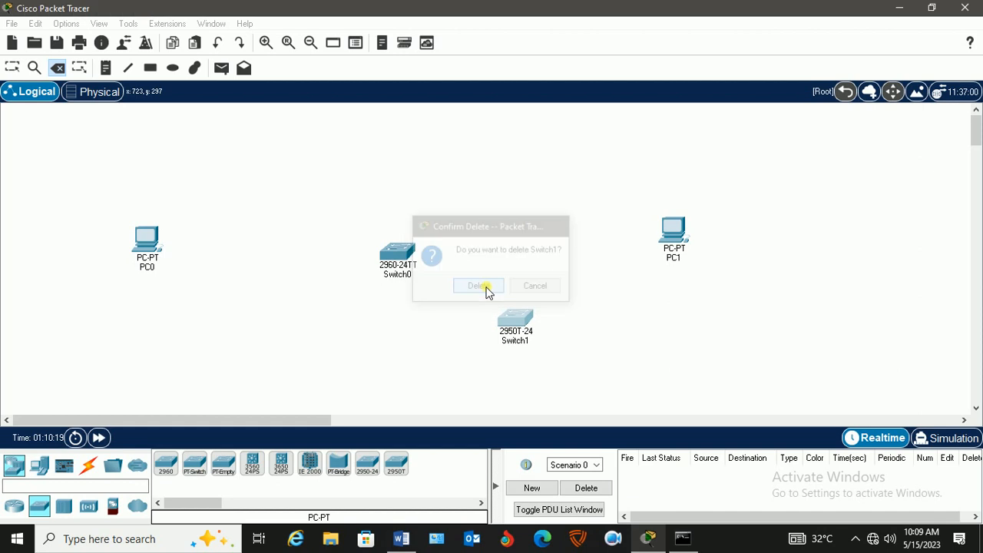
left_click(13, 68)
Reposition the 2960 switch and both PCs so that the three devices line up in a row.
left_click_drag(400, 256, 399, 242)
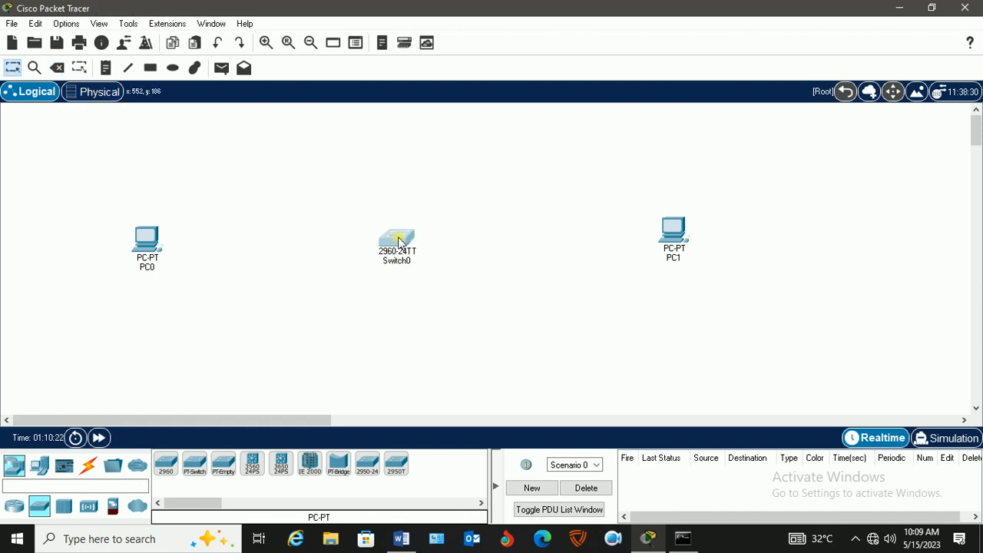
left_click_drag(146, 240, 185, 236)
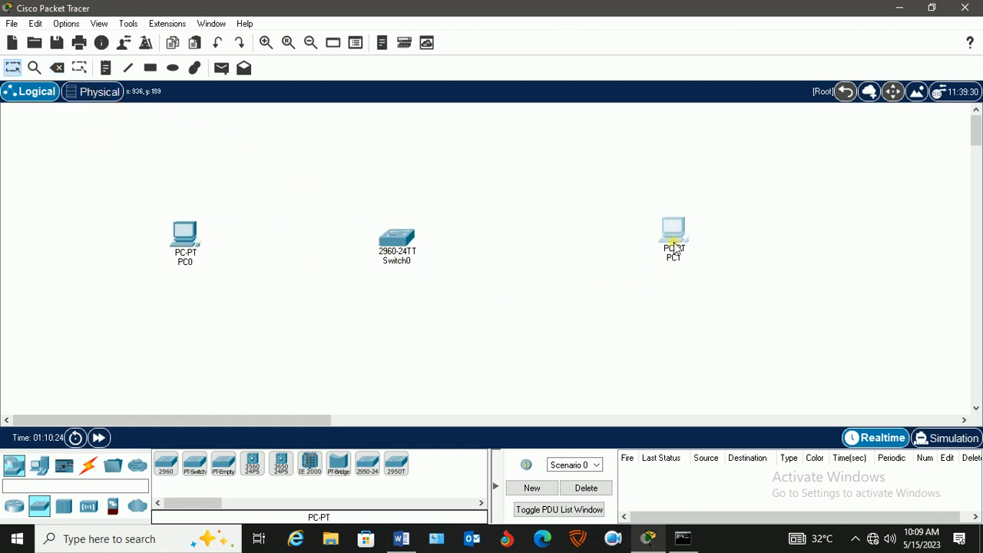
left_click_drag(673, 231, 670, 242)
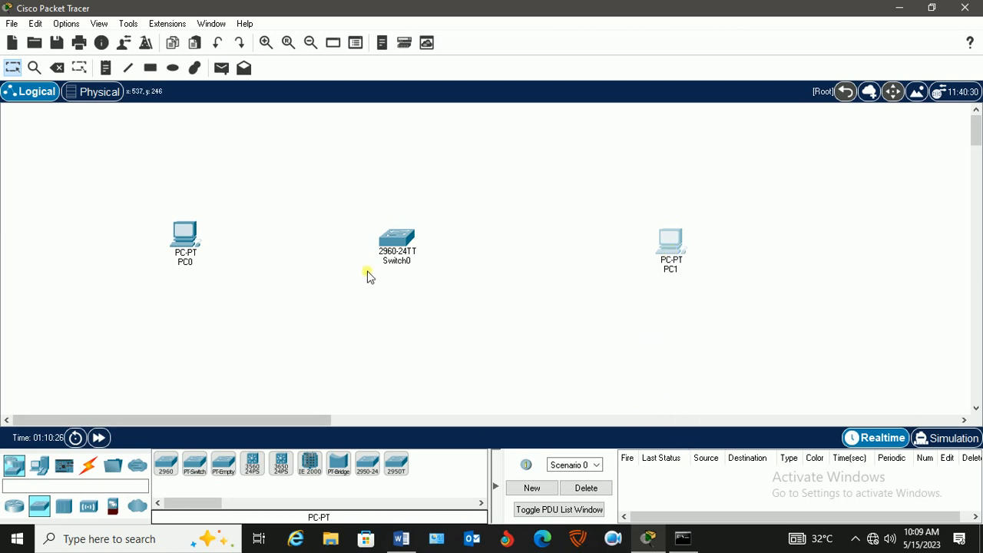
Rename PC0 as H1.
left_click(187, 266)
left_click(187, 263)
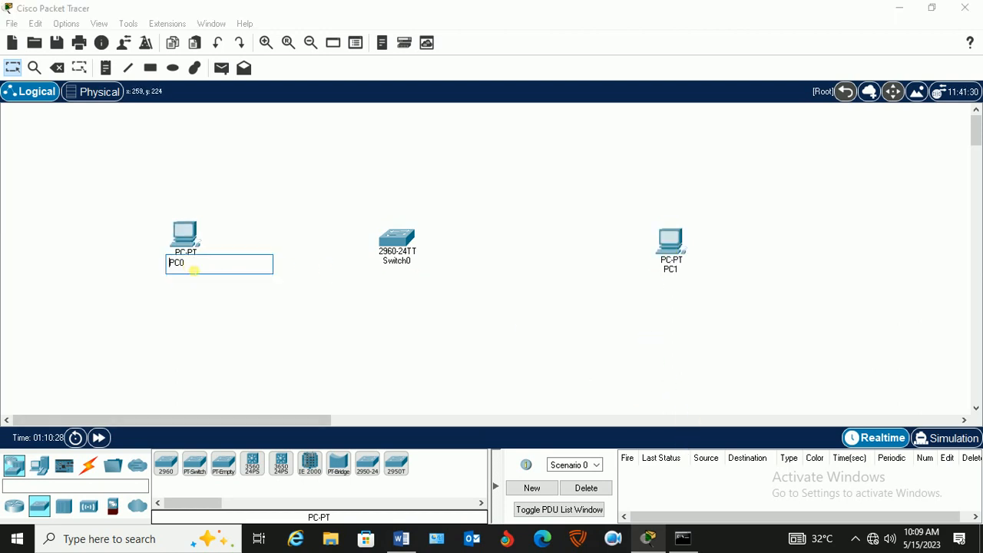
key("BackSpace")
key("BackSpace")
key("BackSpace")
type("H")
Rename PC1 as H2, and shift the switch and that PC into line with H1.
left_click(676, 275)
left_click_drag(689, 279, 634, 263)
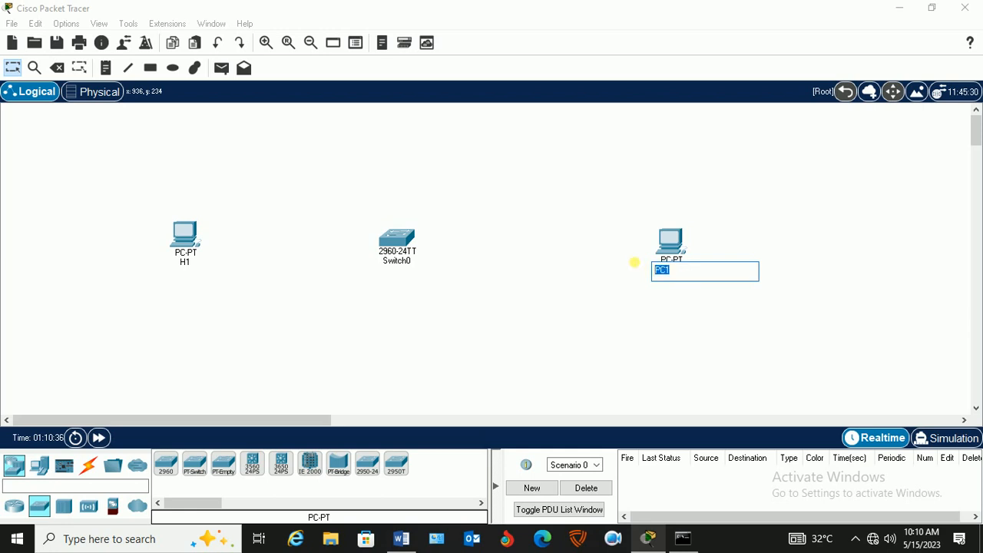
type("H2")
key("Return")
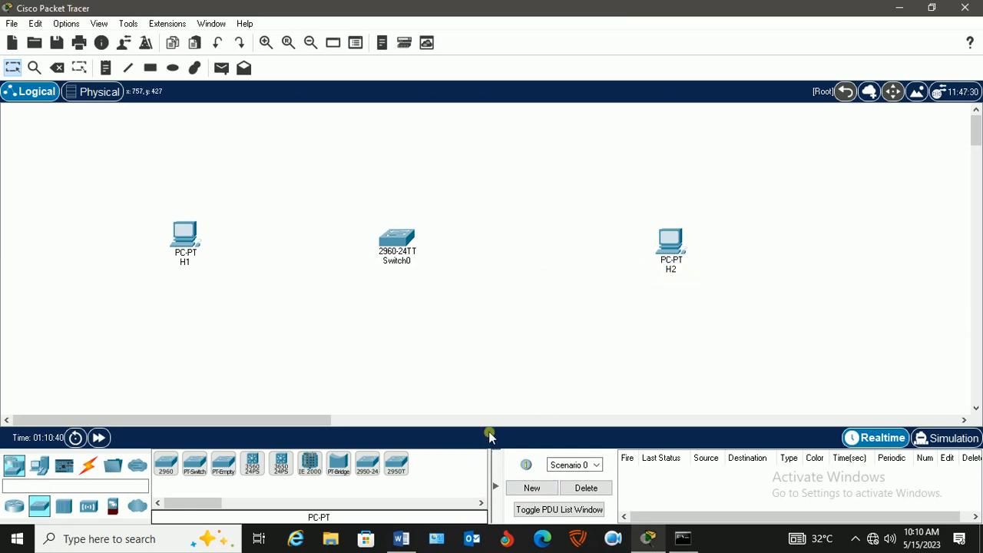
left_click_drag(389, 250, 423, 238)
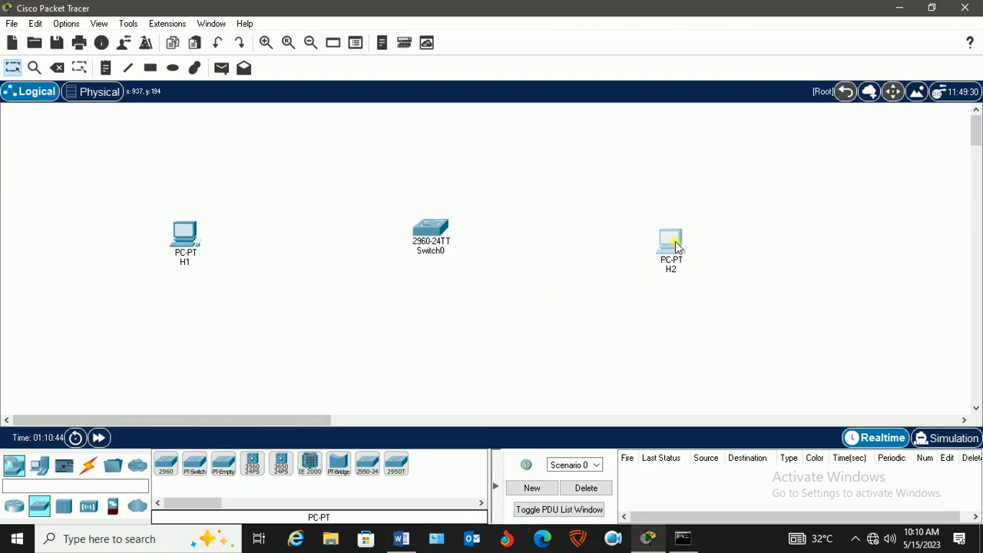
left_click_drag(675, 249, 679, 242)
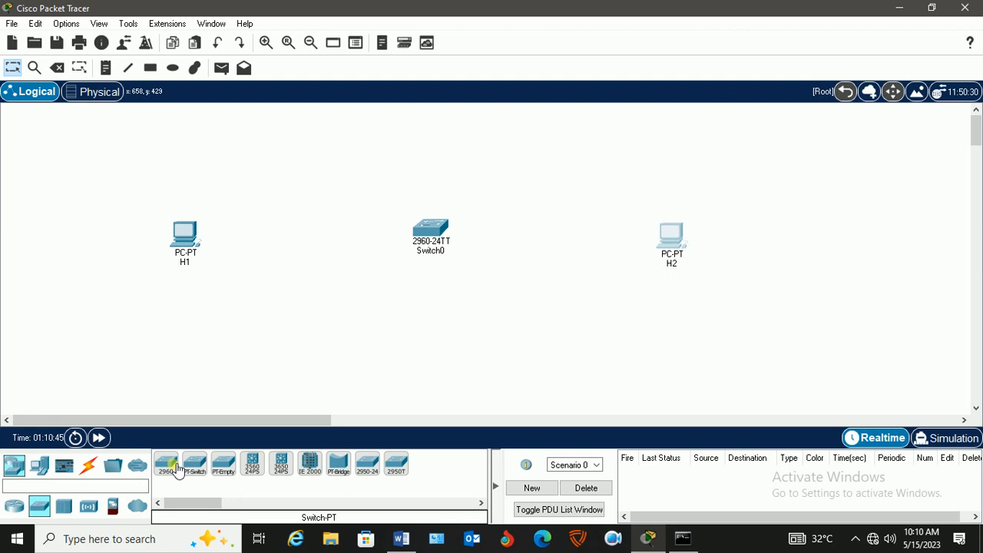
Connect H1's FastEthernet0 port to the switch's FastEthernet0/1 port with a copper straight-through cable.
left_click(90, 466)
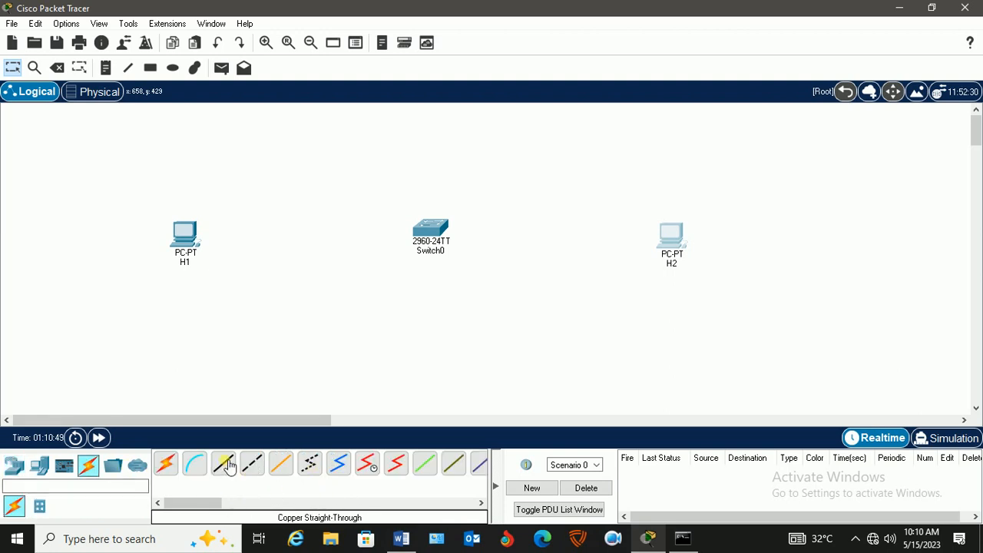
left_click(224, 464)
left_click(186, 237)
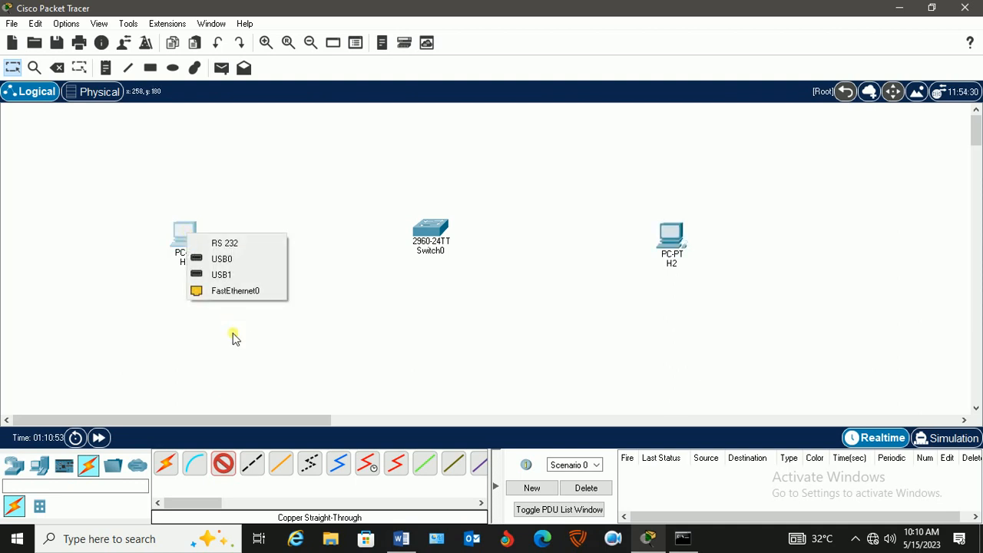
left_click(238, 291)
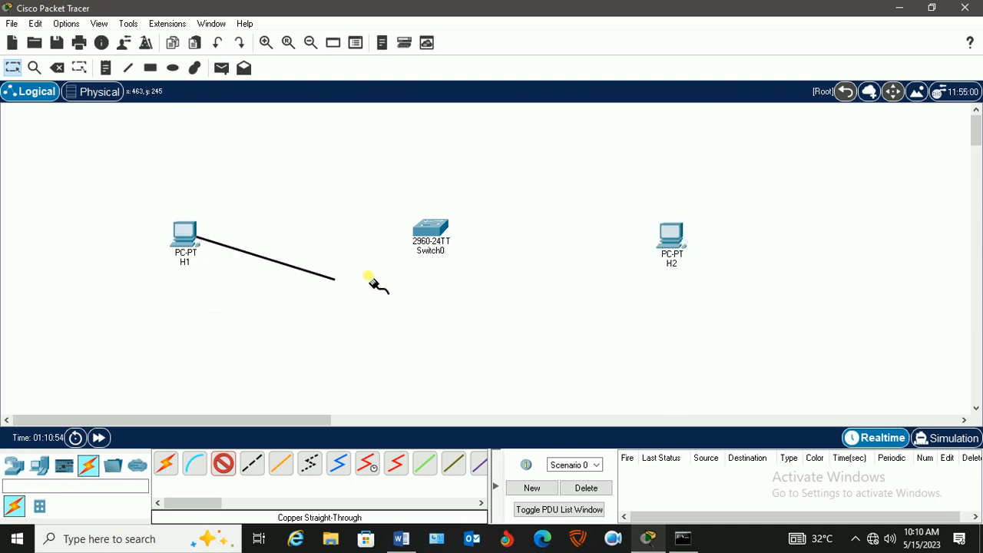
left_click(435, 233)
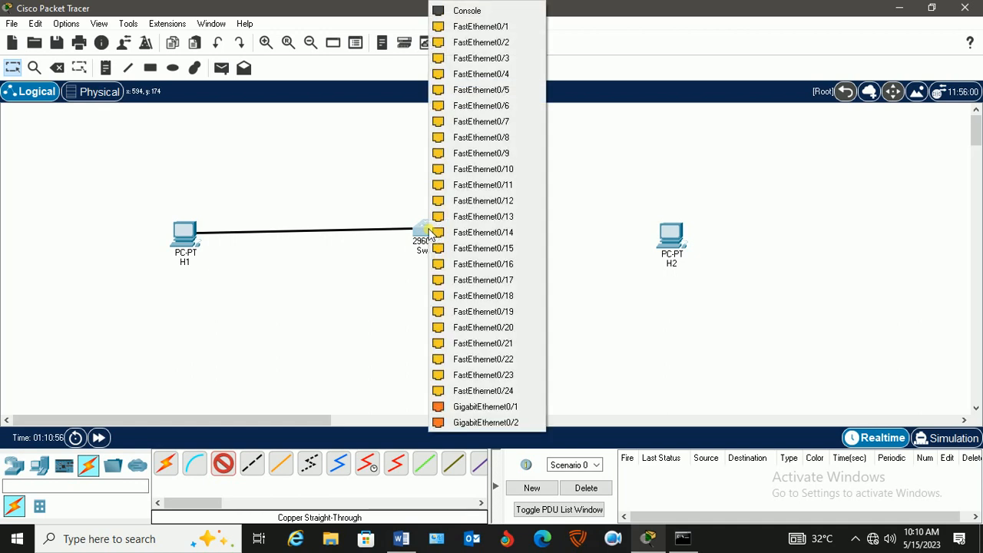
left_click(504, 29)
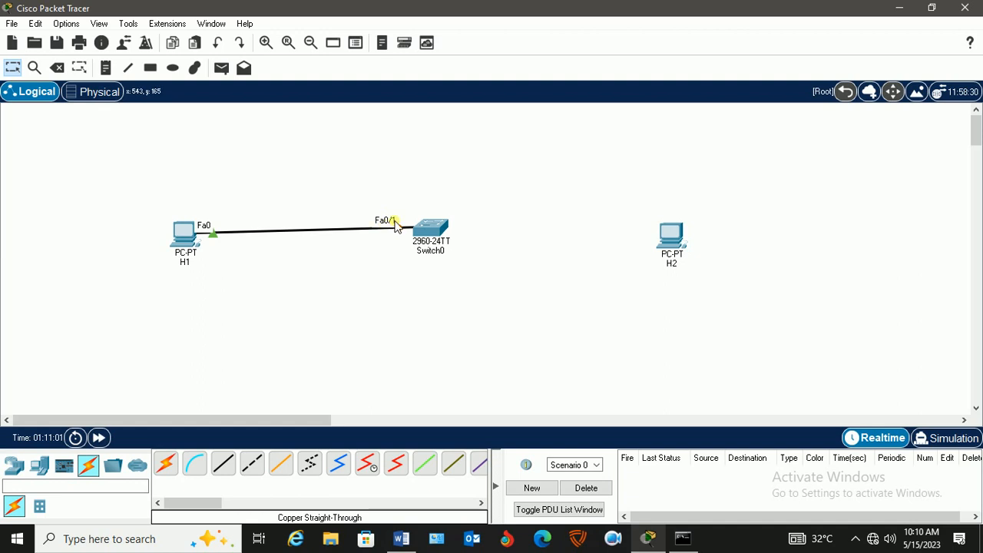
Connect H2's FastEthernet0 port to the switch's FastEthernet0/2 port with a copper straight-through cable.
left_click(224, 464)
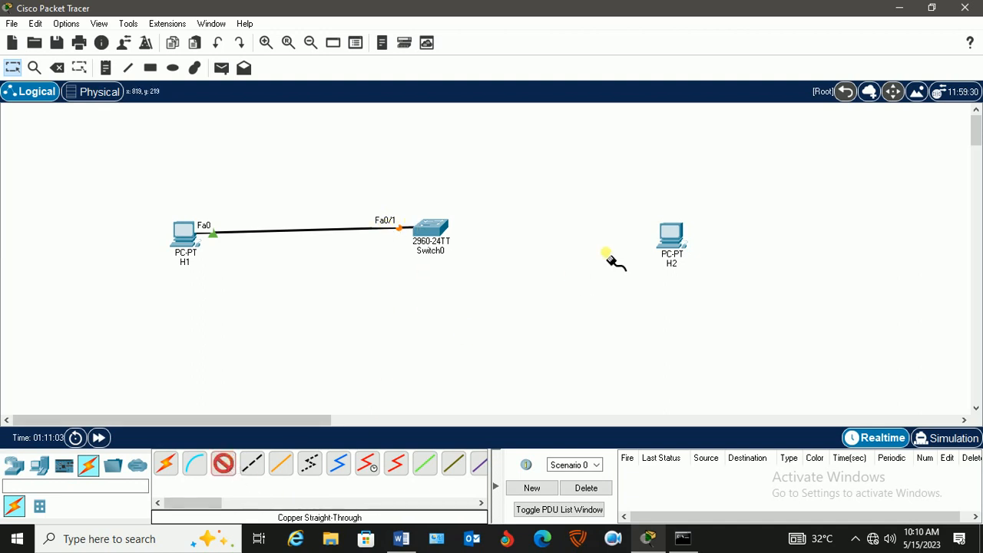
left_click(671, 236)
left_click(742, 290)
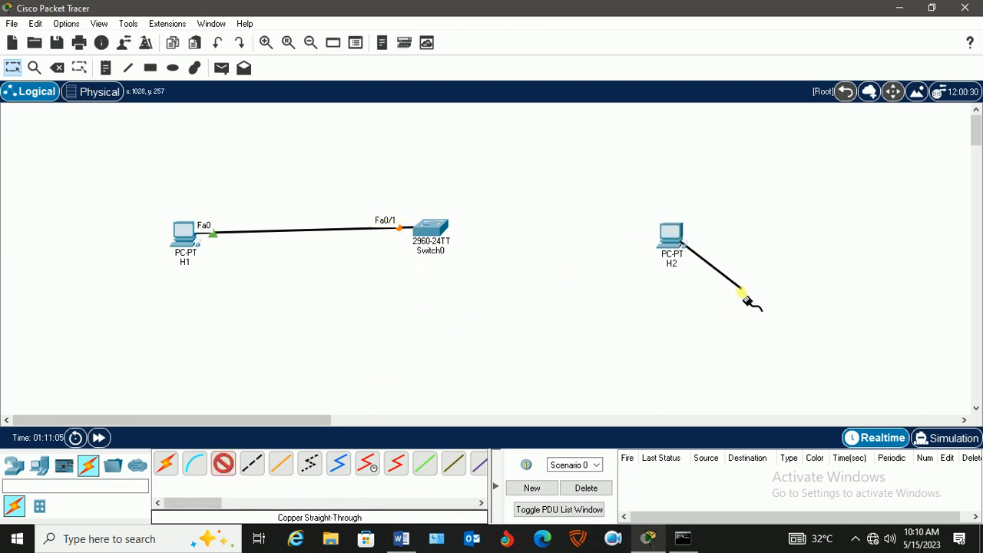
left_click(443, 232)
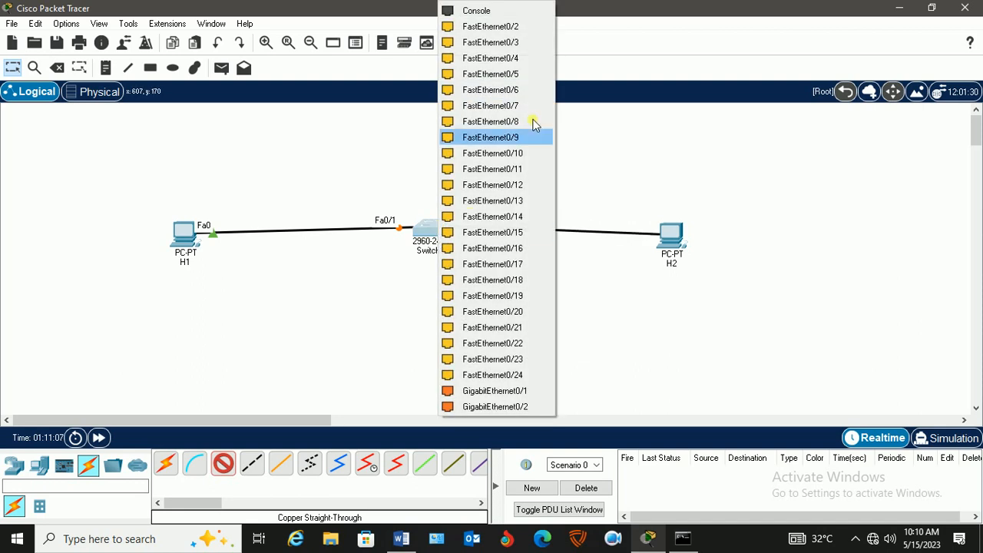
left_click(528, 36)
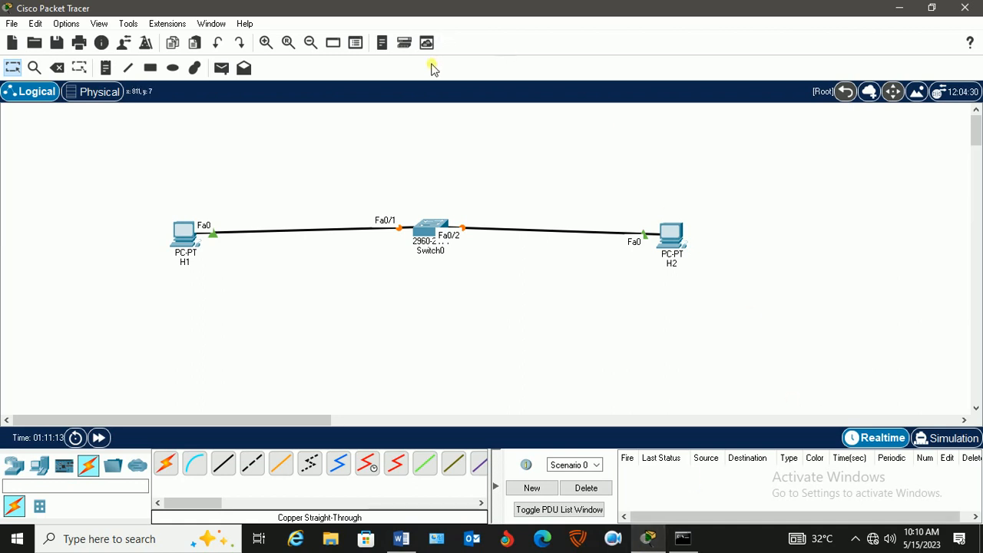
Add the note 192.168.1.1/24 beneath H1.
left_click(108, 70)
left_click(161, 278)
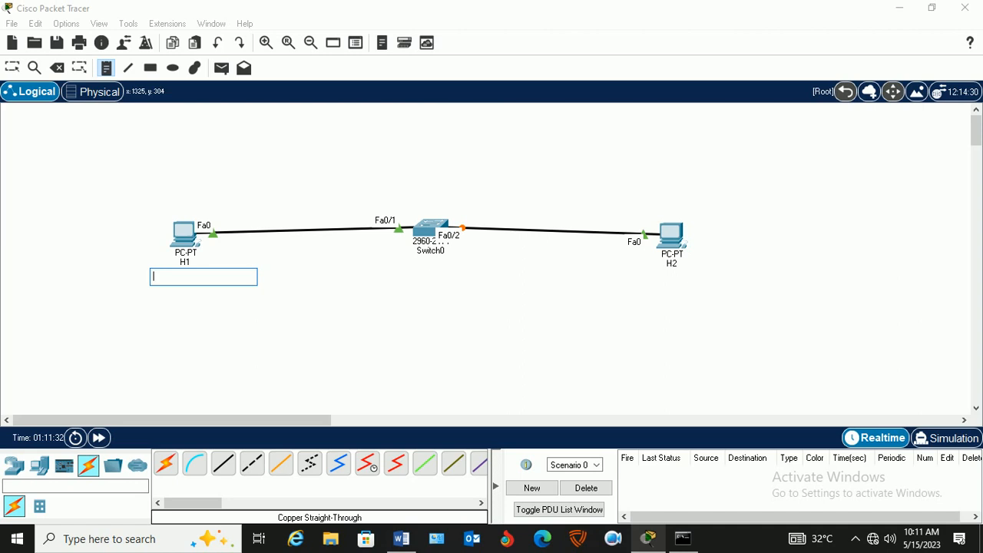
type("192.168.1.1/24")
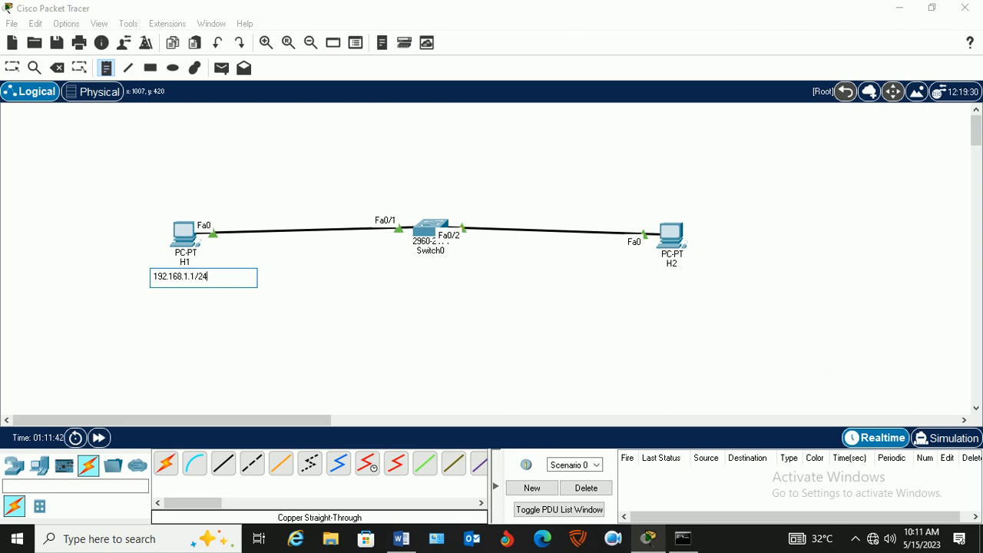
Add the note 192.168.1.2/24 beneath H2 and move it directly under the device name.
left_click(630, 289)
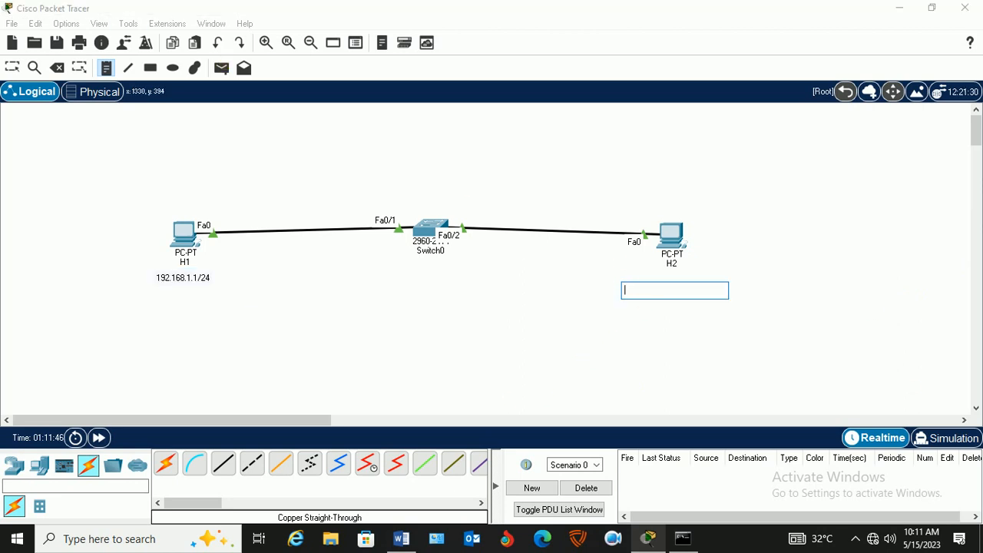
type("192.168.1.2/24")
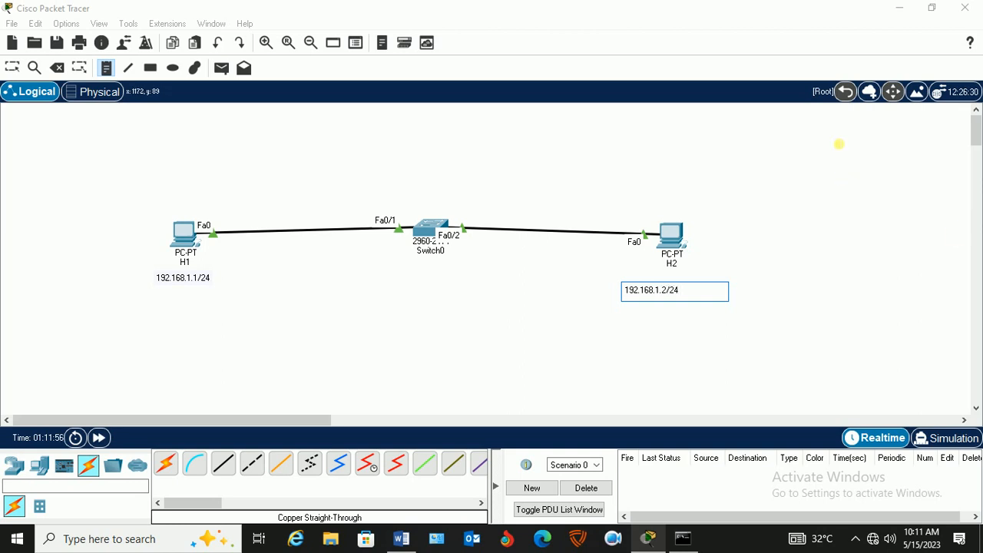
left_click(12, 67)
left_click_drag(645, 303, 661, 297)
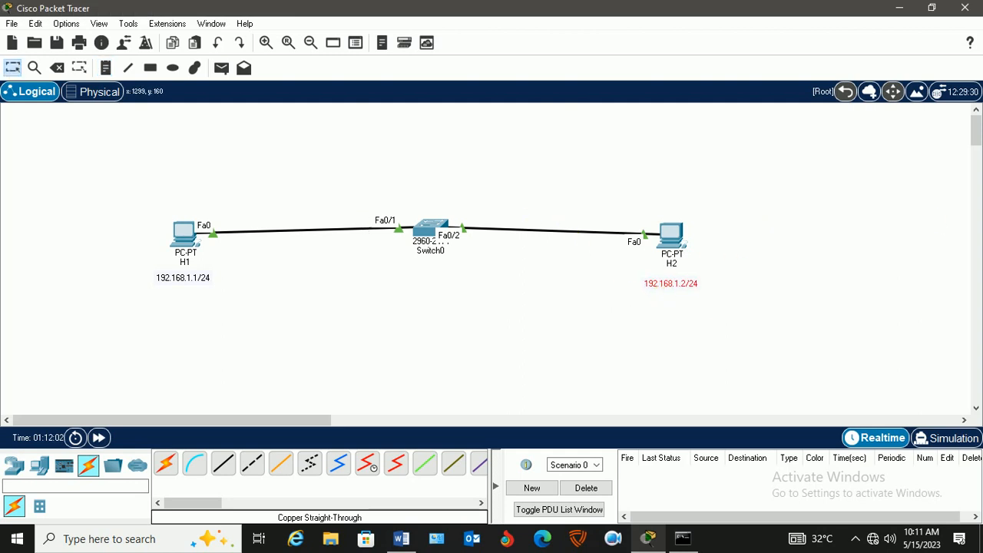
Place a Laptop-PT on the workspace below the switch and rename it bfadmi1.
key("alt+Tab")
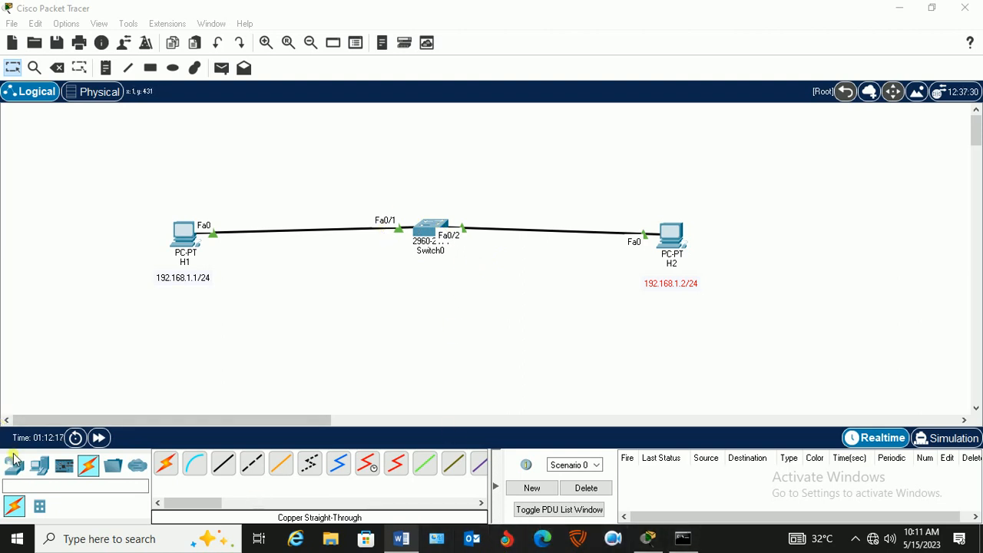
left_click(39, 465)
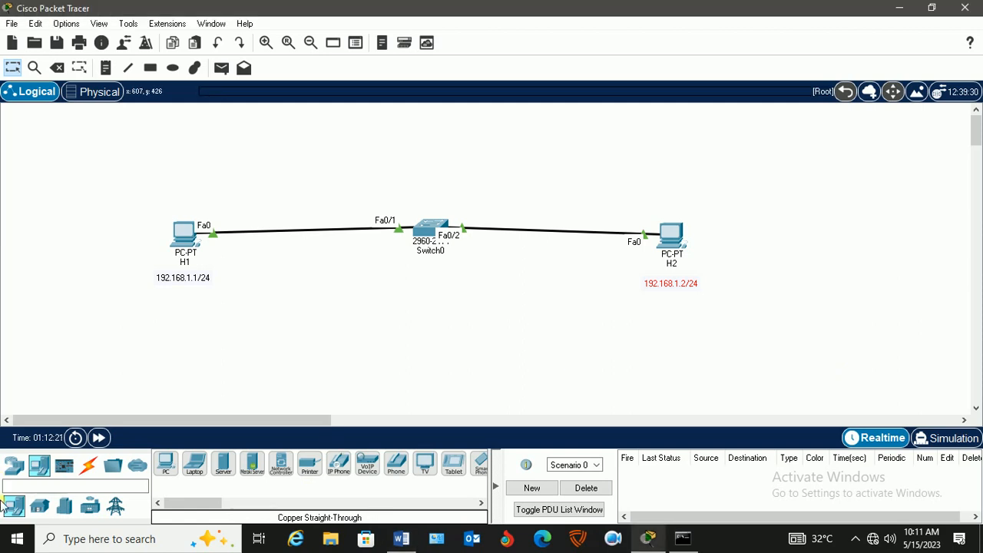
left_click(197, 468)
left_click(442, 338)
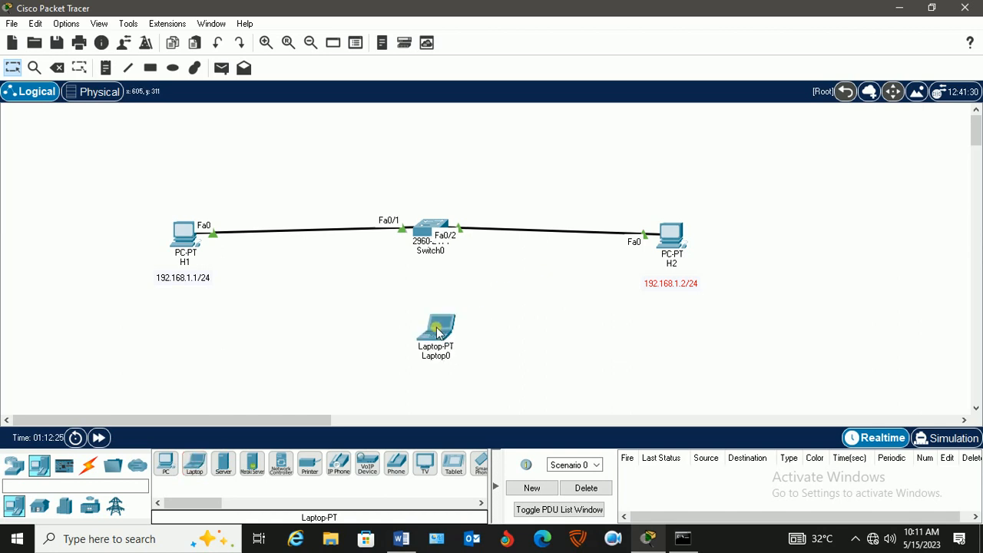
left_click(439, 356)
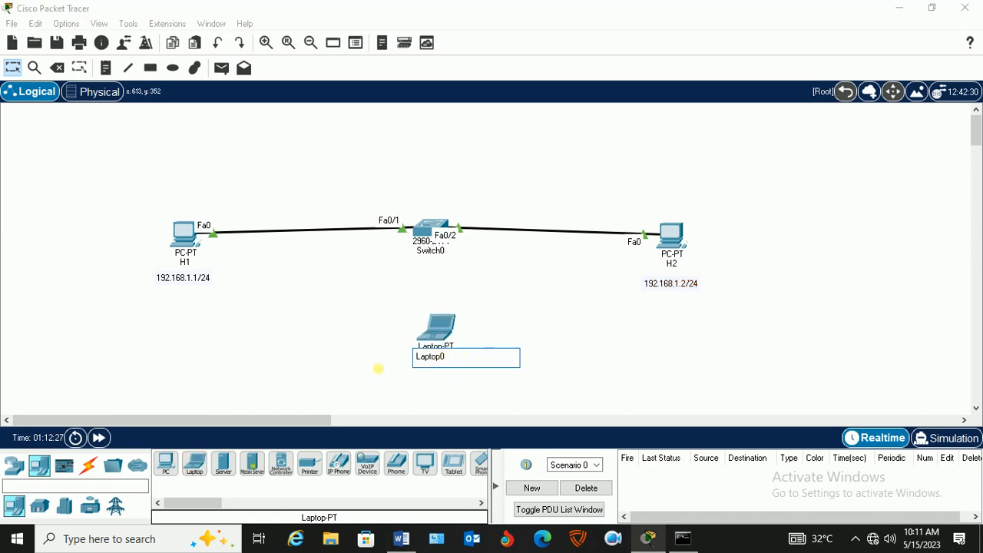
key("ctrl+a")
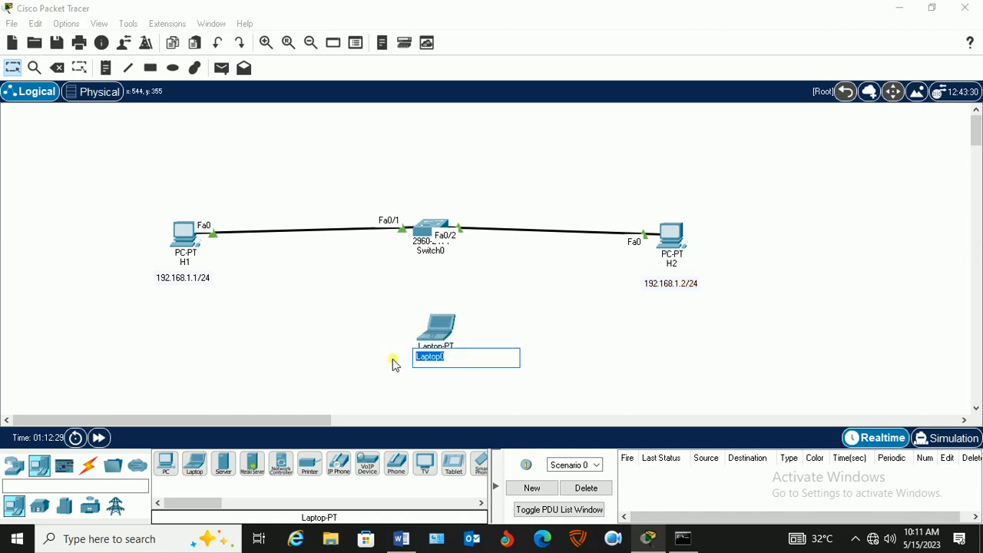
type("bfadmi1")
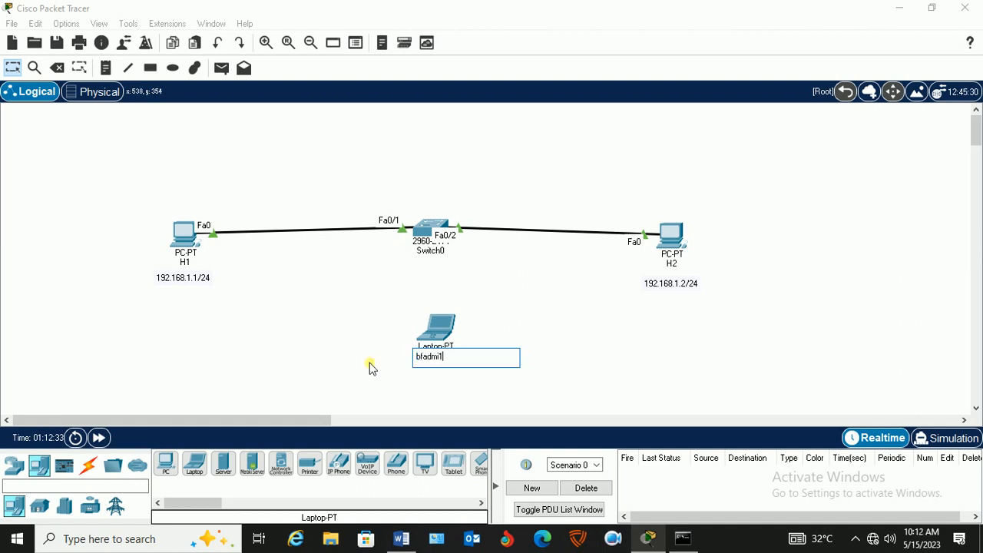
left_click(324, 335)
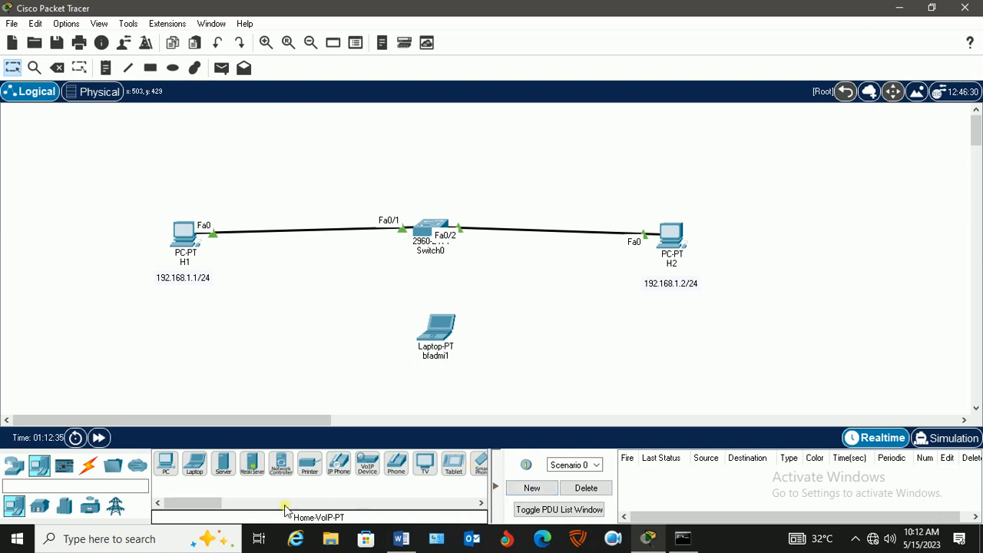
Connect the laptop's RS 232 port to the switch's Console port with a console cable, and move the laptop slightly lower.
left_click(91, 469)
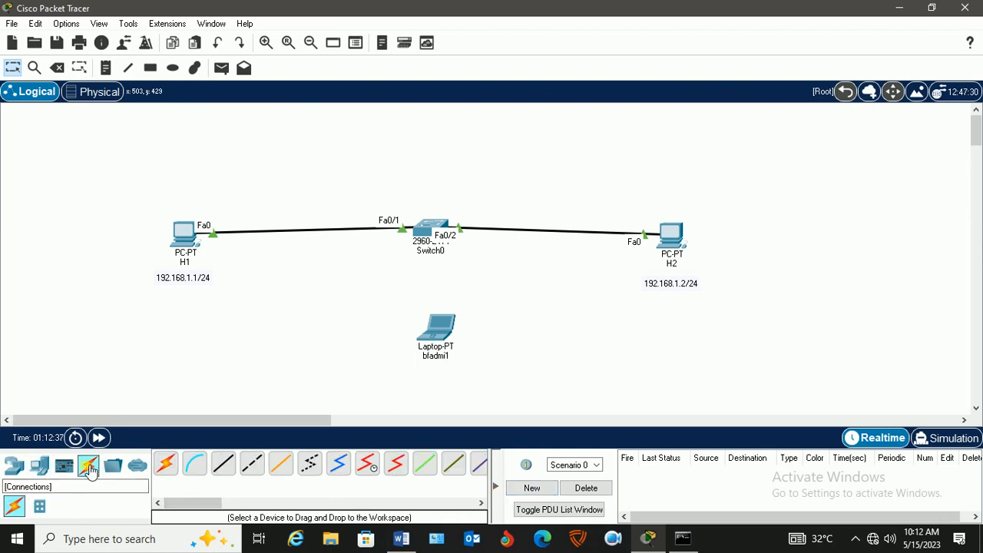
left_click(198, 468)
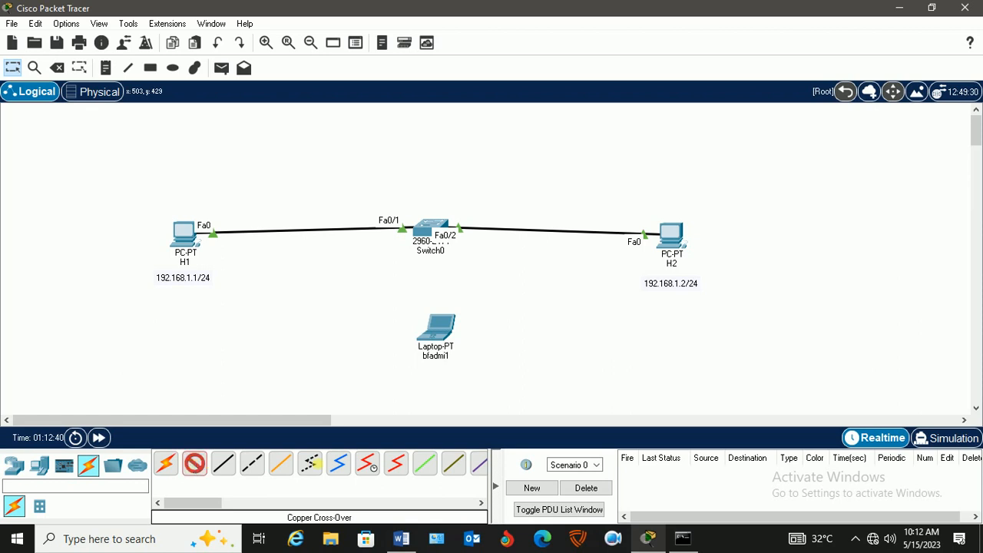
left_click(440, 331)
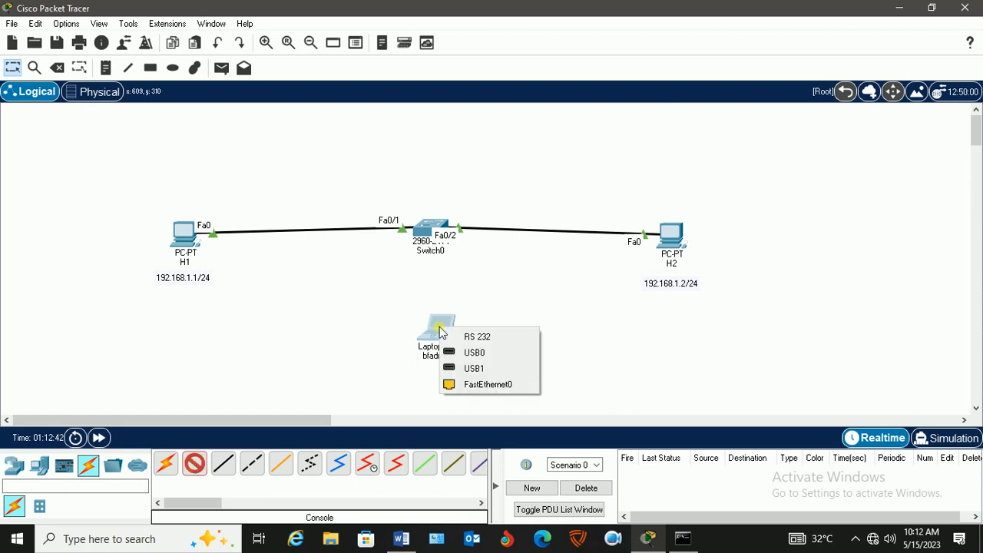
left_click(489, 340)
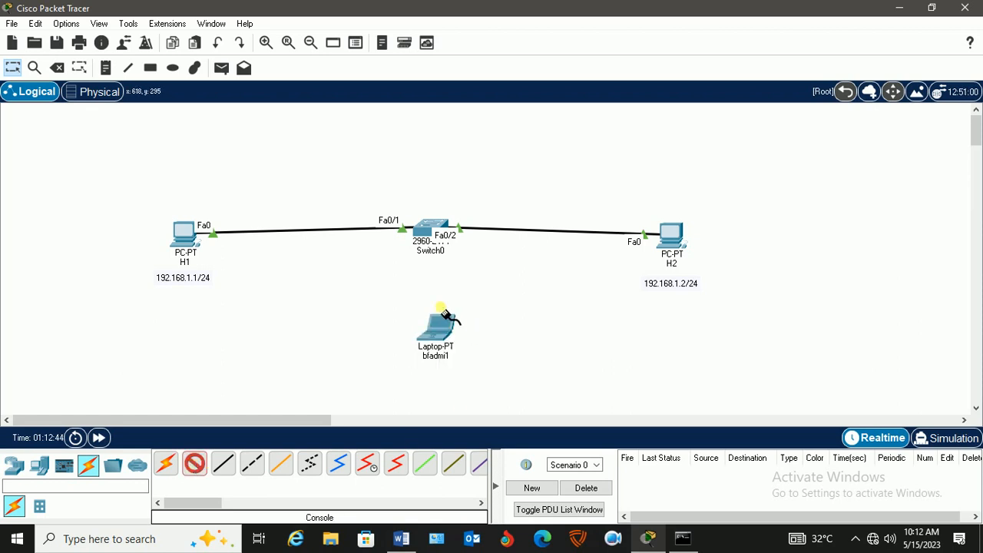
left_click(430, 228)
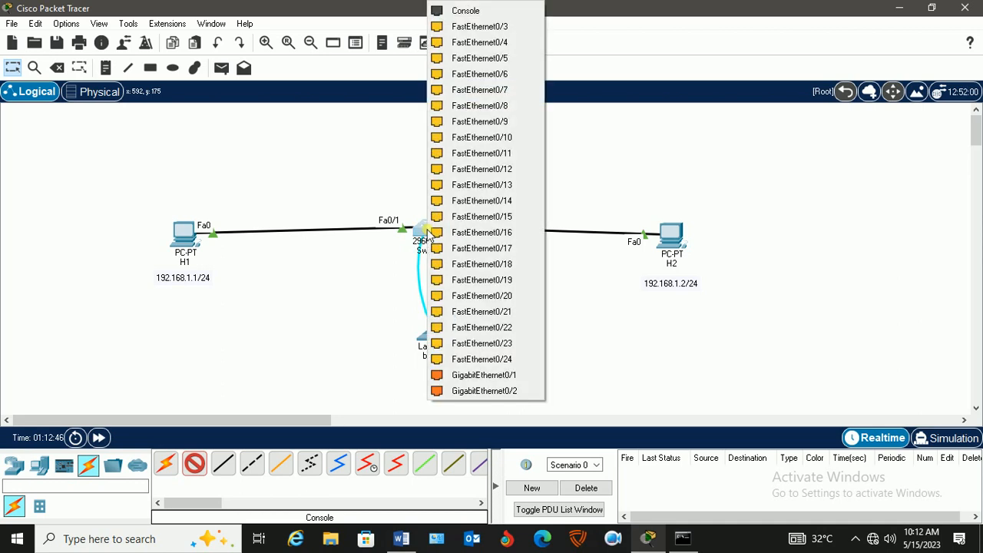
left_click(489, 11)
left_click_drag(440, 335, 437, 359)
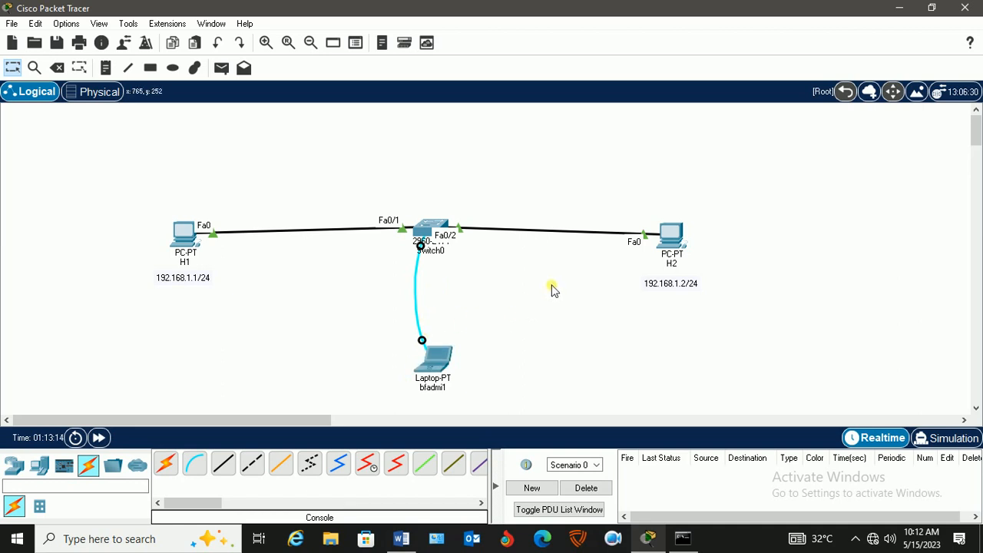
Open a terminal session on laptop bfadmi1 with the default port configuration and go to the end of the switch's boot output.
left_click(436, 369)
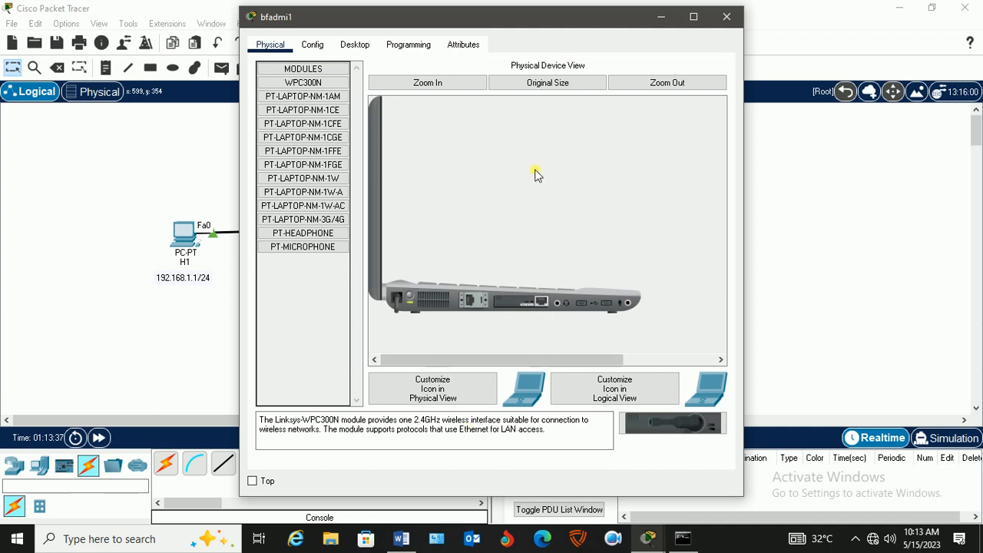
left_click(352, 46)
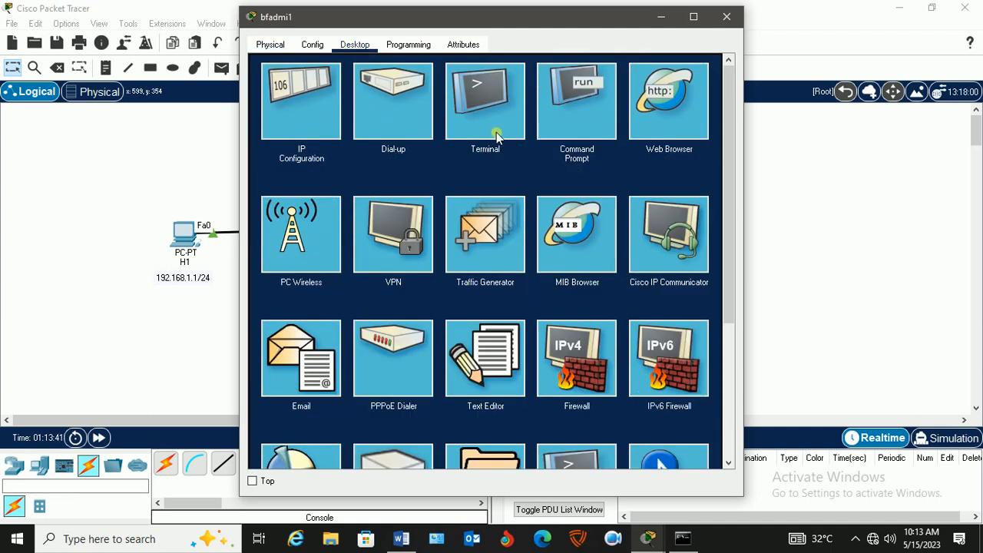
left_click(476, 95)
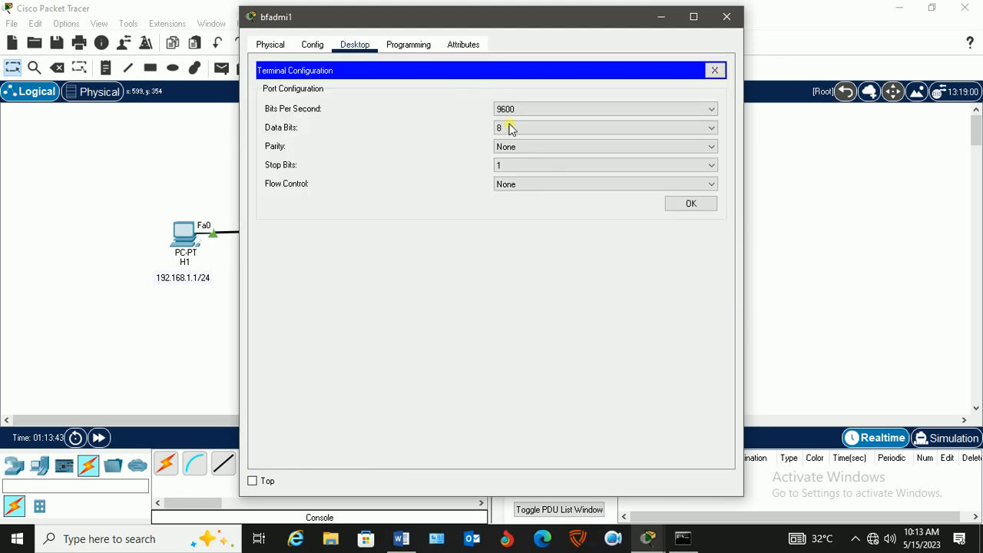
left_click(690, 205)
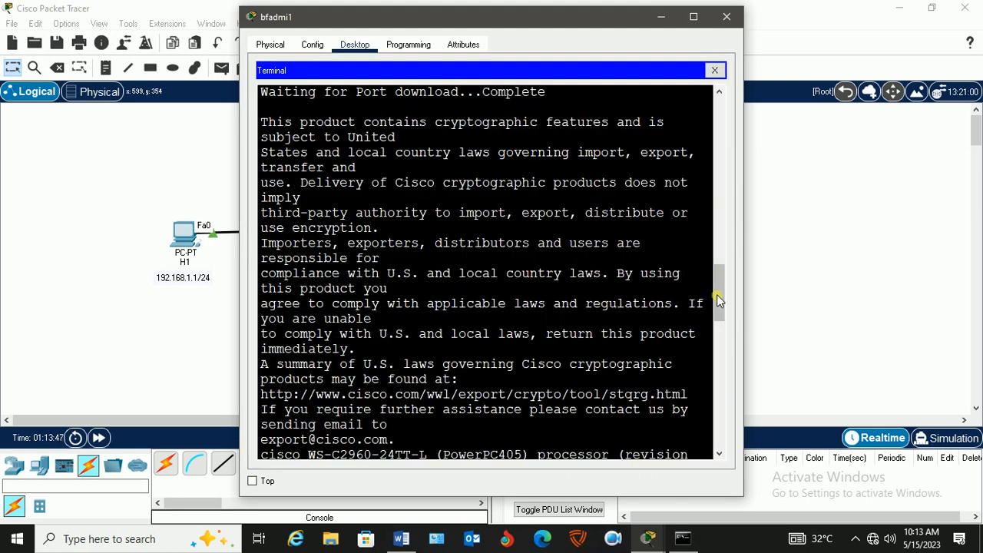
left_click_drag(717, 290, 719, 461)
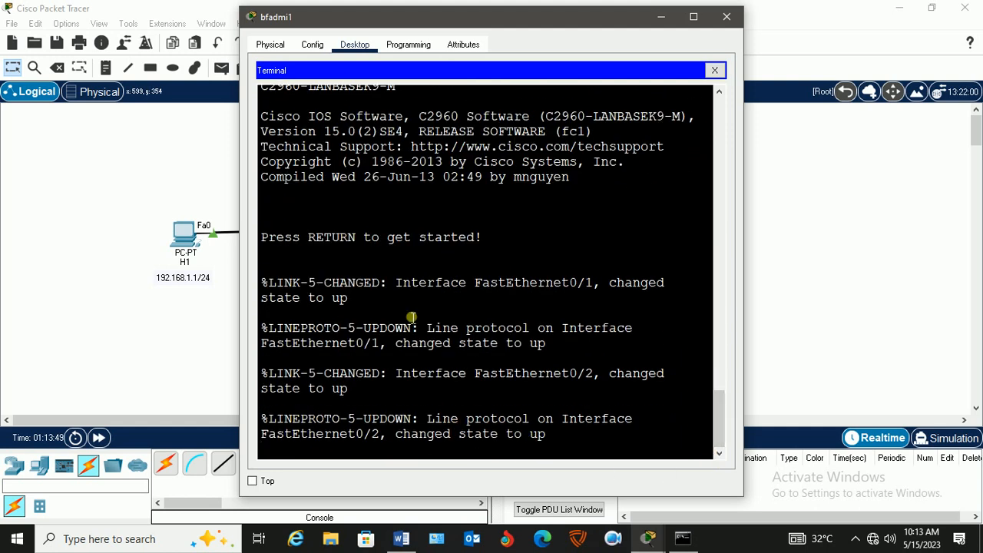
Arrange the laptop's terminal window and the workspace so that H1, the switch and the laptop remain visible beside the terminal.
left_click_drag(386, 22, 562, 42)
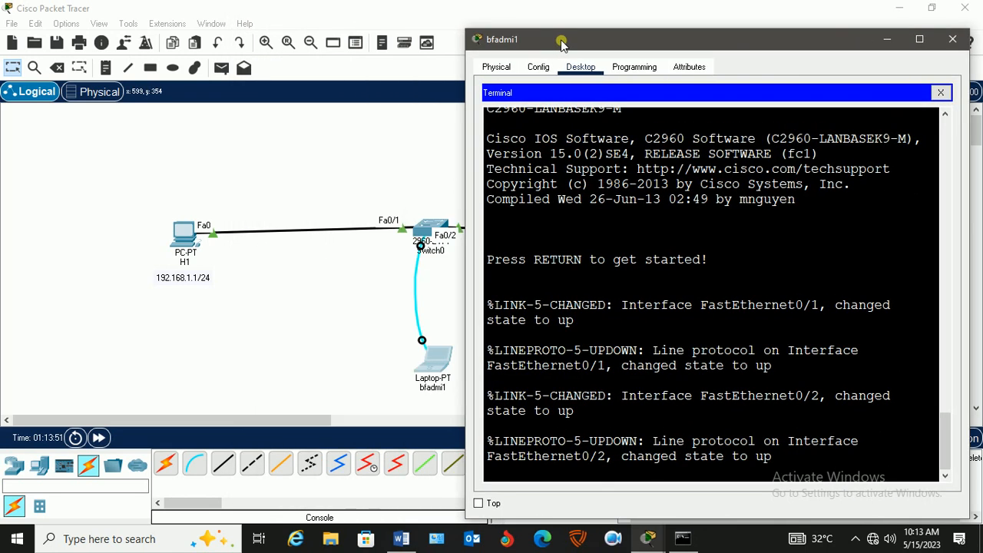
left_click_drag(282, 422, 323, 422)
left_click(315, 355)
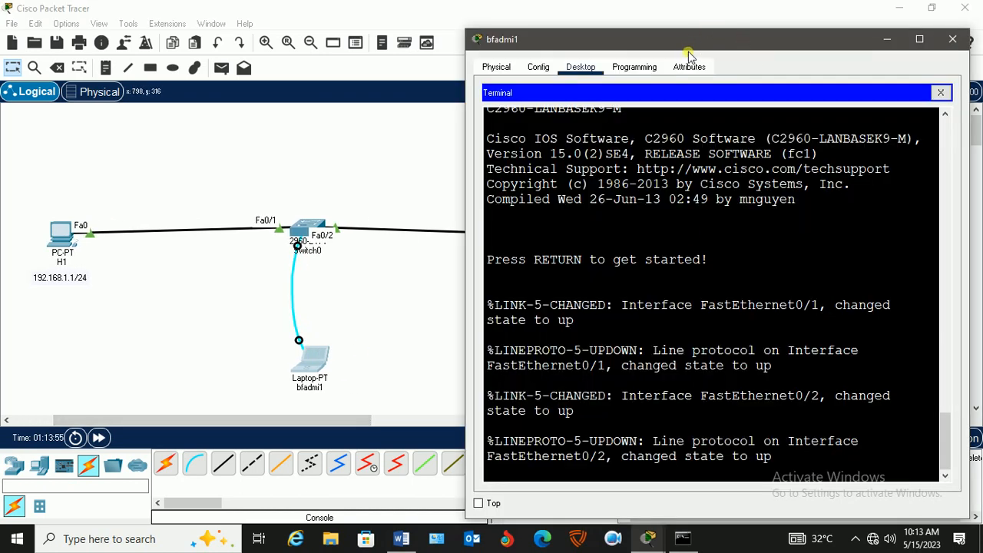
left_click_drag(687, 38, 682, 10)
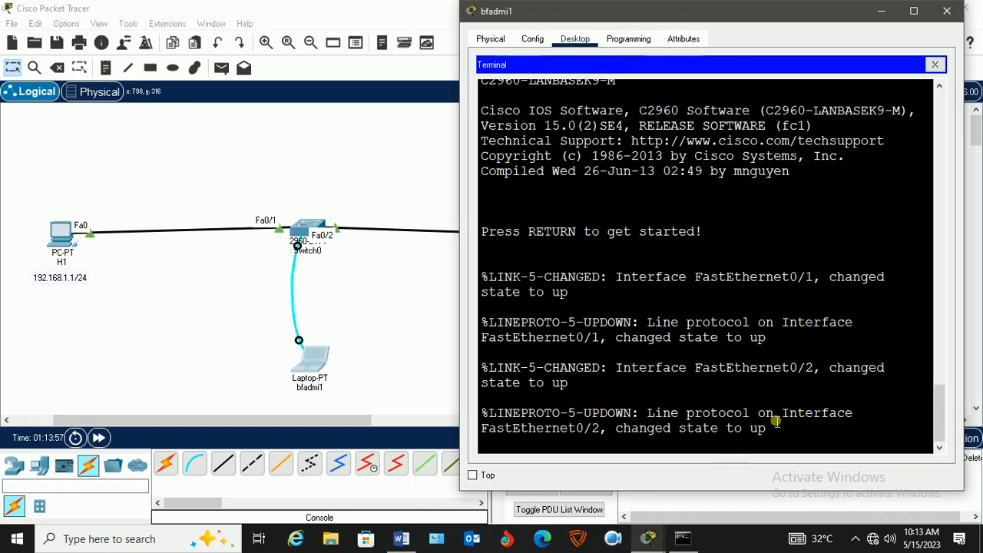
Start the switch console session, enter privileged EXEC mode with en and run show vlan.
key("Return")
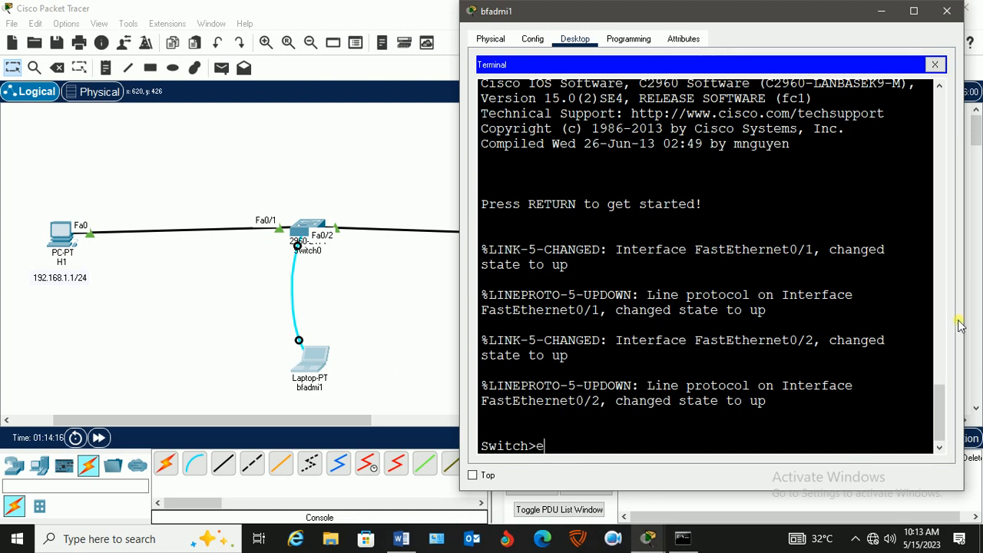
key("Return")
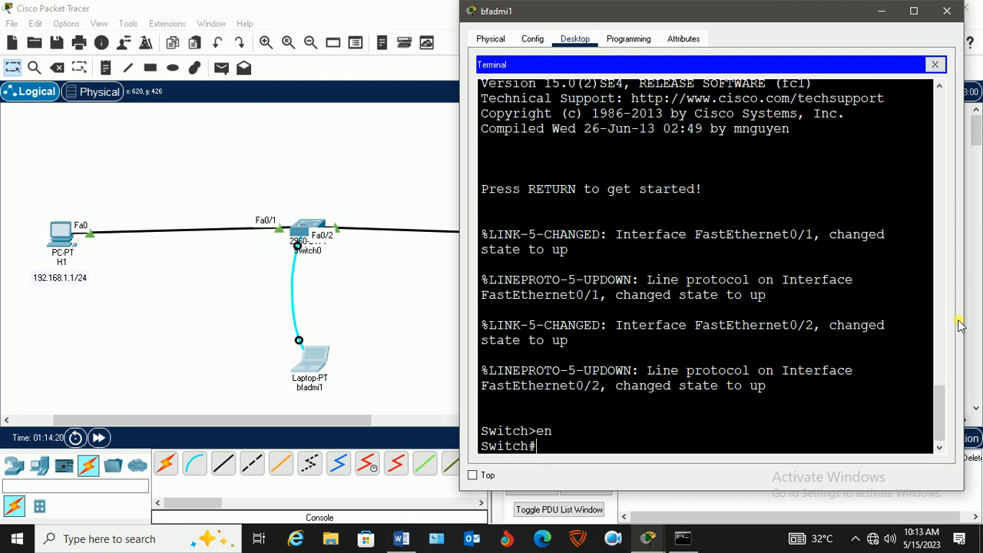
type("show vla")
key("Tab")
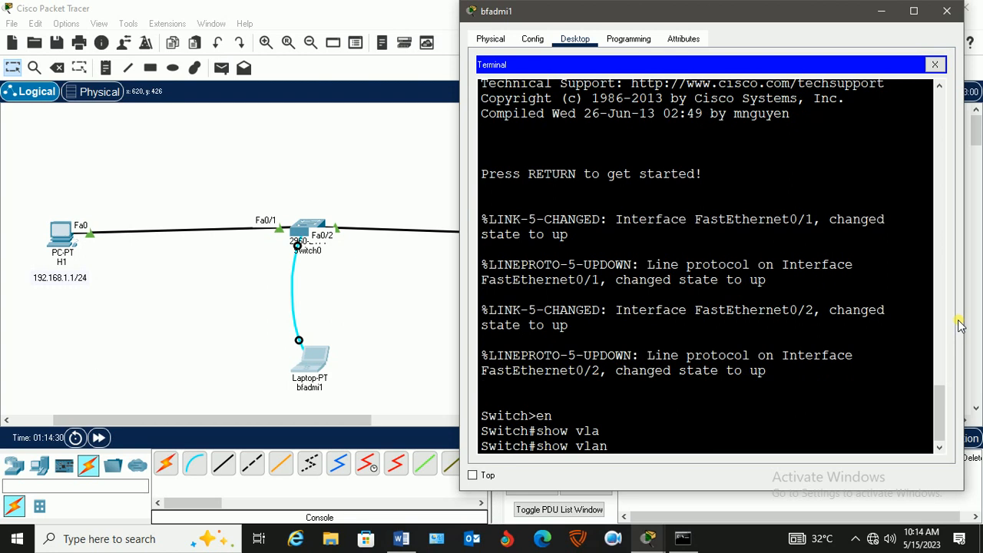
key("Return")
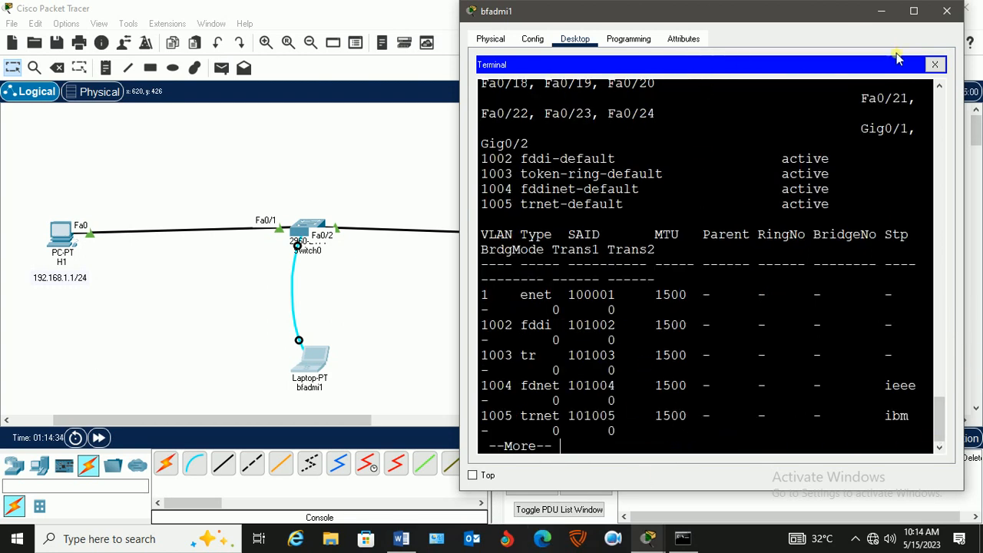
Enlarge the terminal to examine the ports assigned to the default VLAN, and return to the topology.
left_click(912, 11)
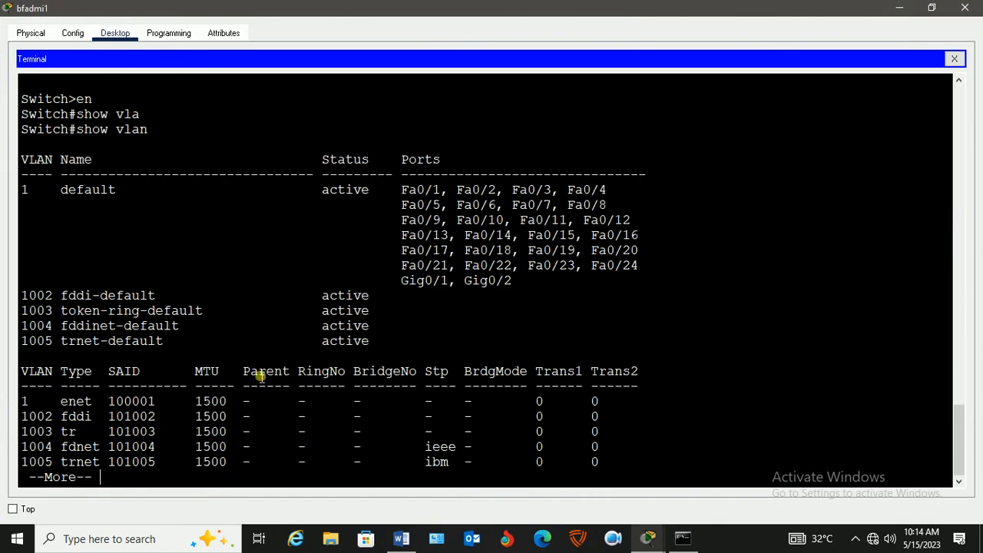
key("space")
scroll(582, 307, "up", 2)
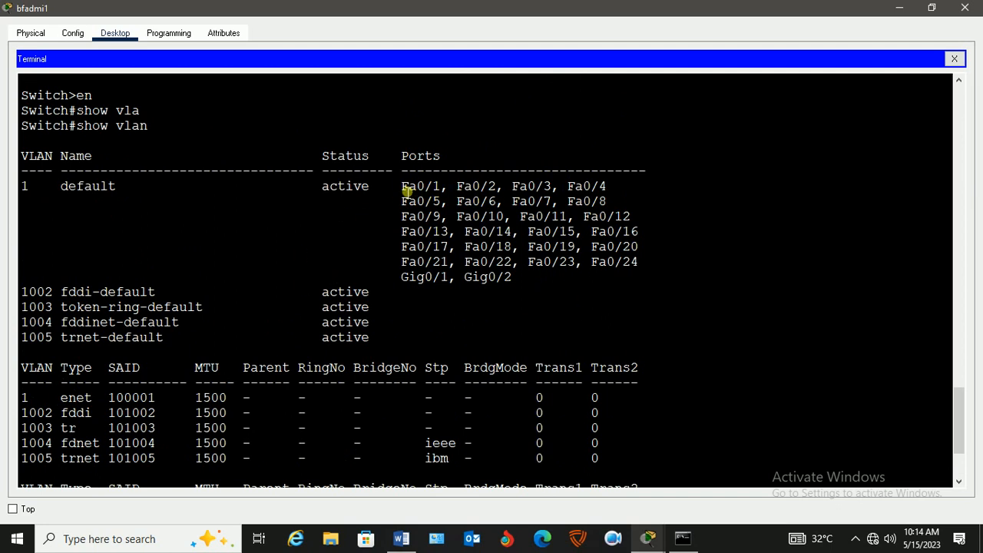
left_click_drag(403, 188, 519, 284)
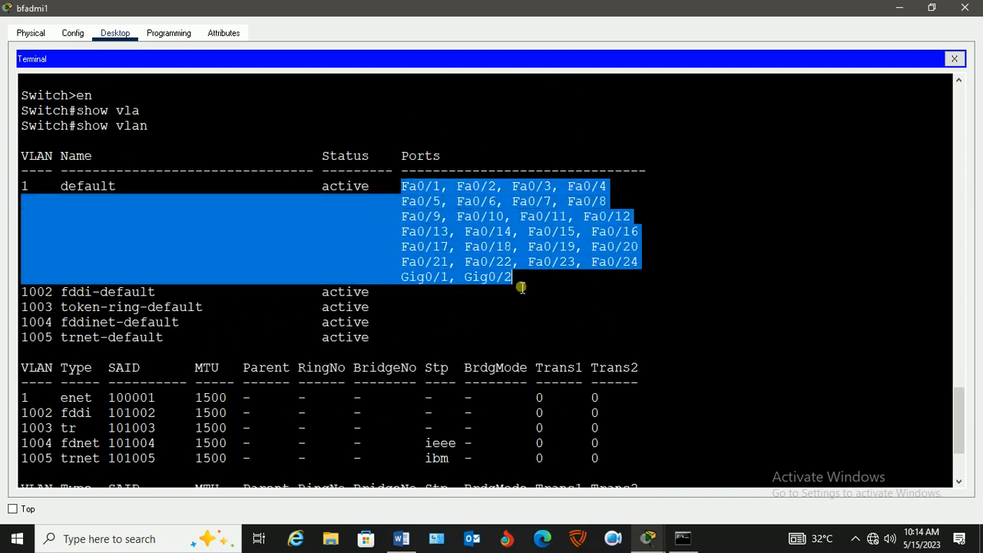
left_click(935, 7)
left_click(350, 169)
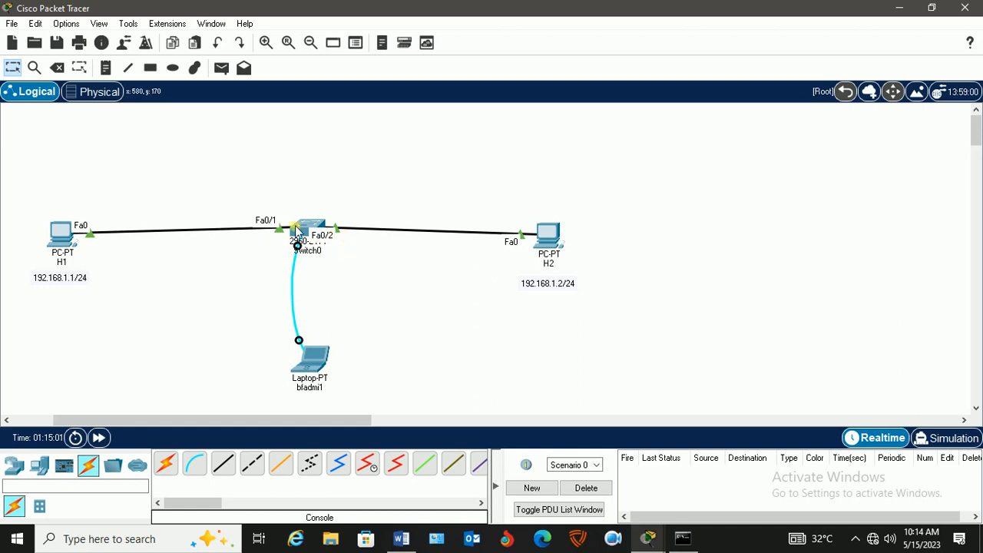
Add a two-line note VLAN 50 / NAME COMPUTERS between H1 and the switch, and nudge H2's address note slightly up.
mouse_move(299, 229)
left_click(401, 539)
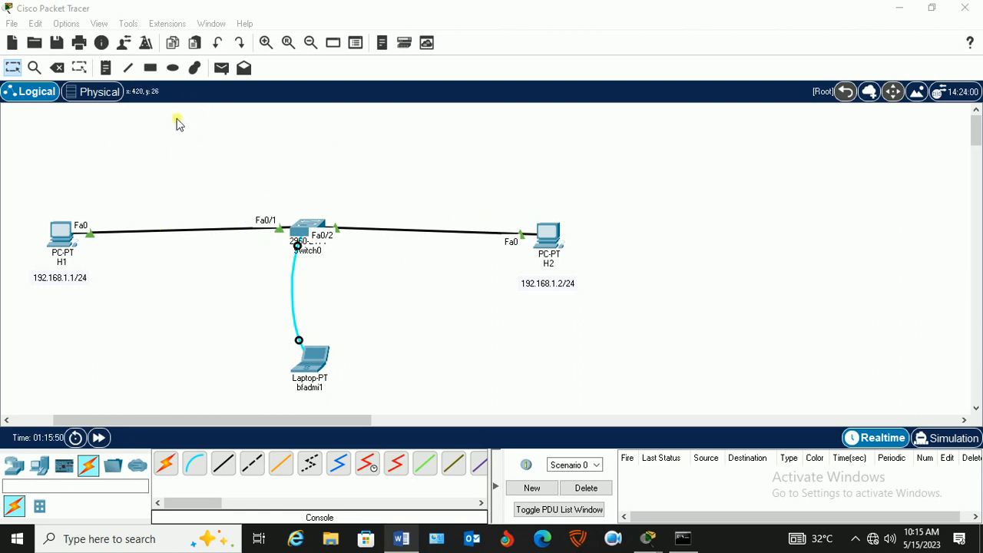
left_click(106, 68)
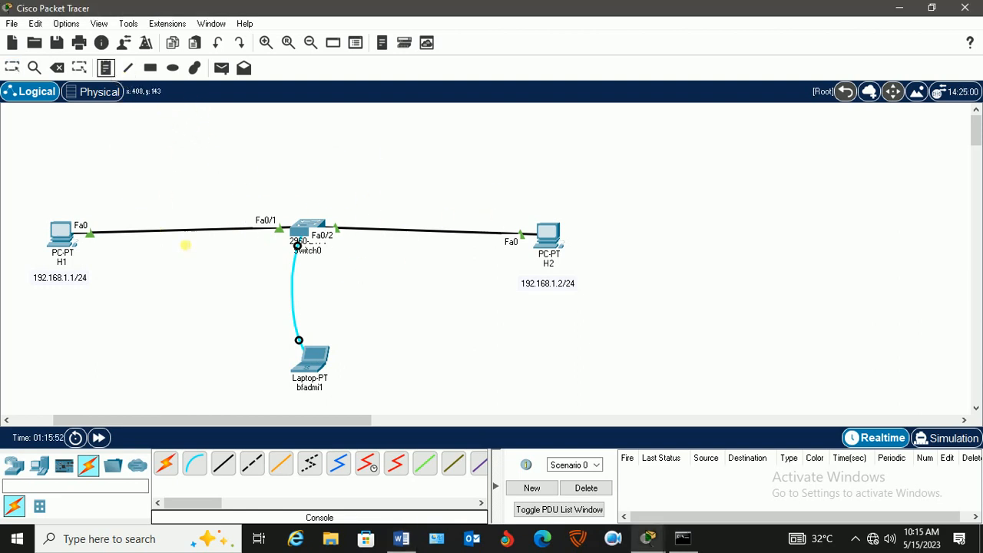
left_click(153, 263)
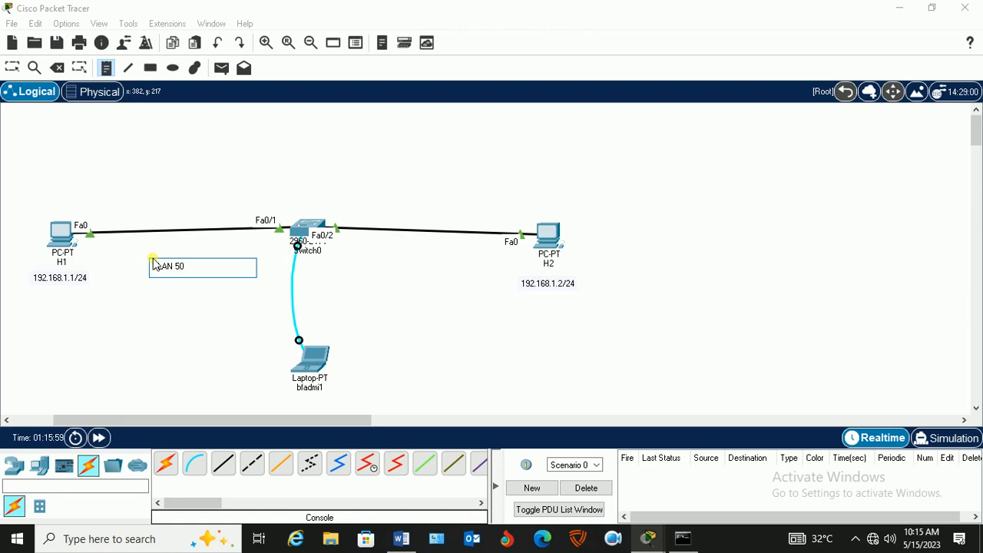
key("Return")
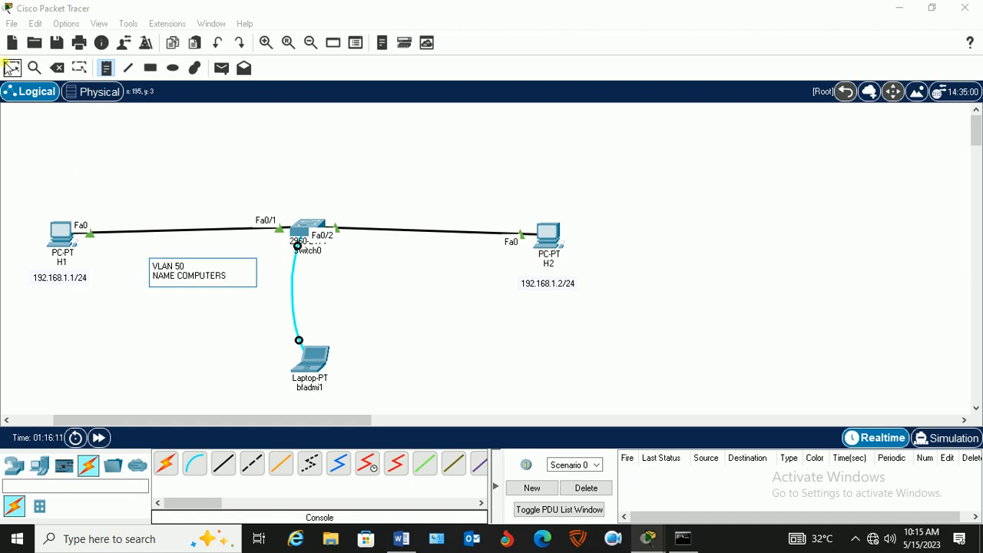
left_click(11, 68)
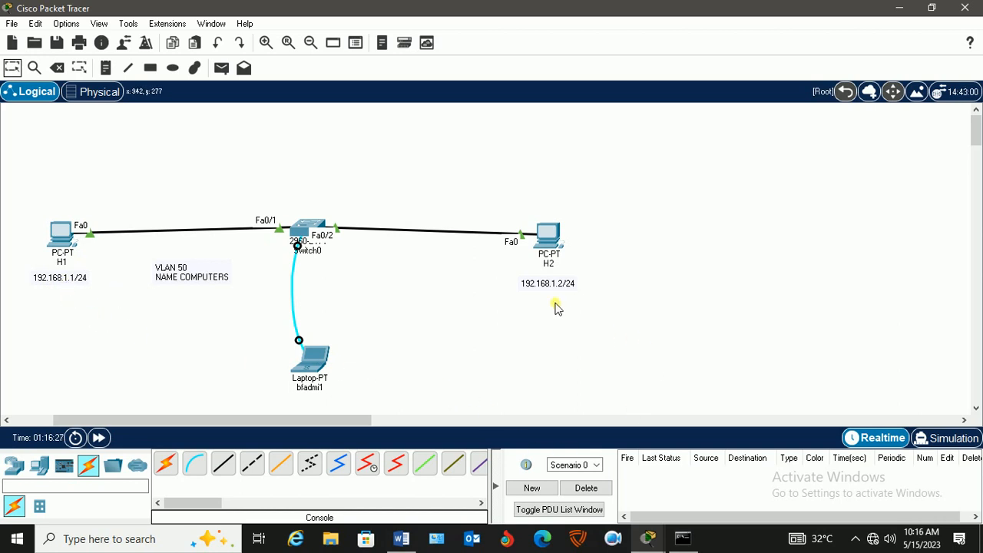
left_click_drag(558, 285, 554, 286)
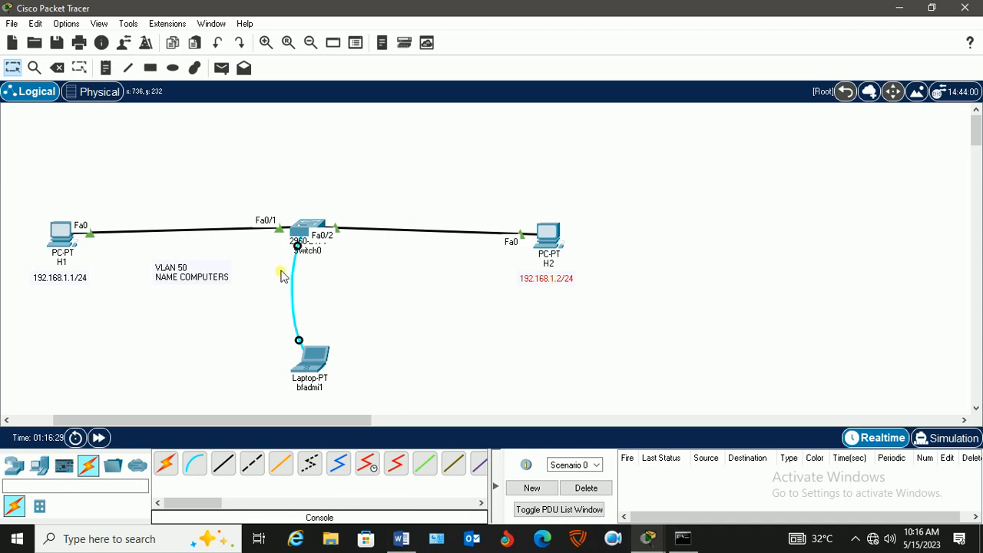
Move the VLAN 50 / NAME COMPUTERS note to just above the switch.
left_click_drag(183, 267, 306, 183)
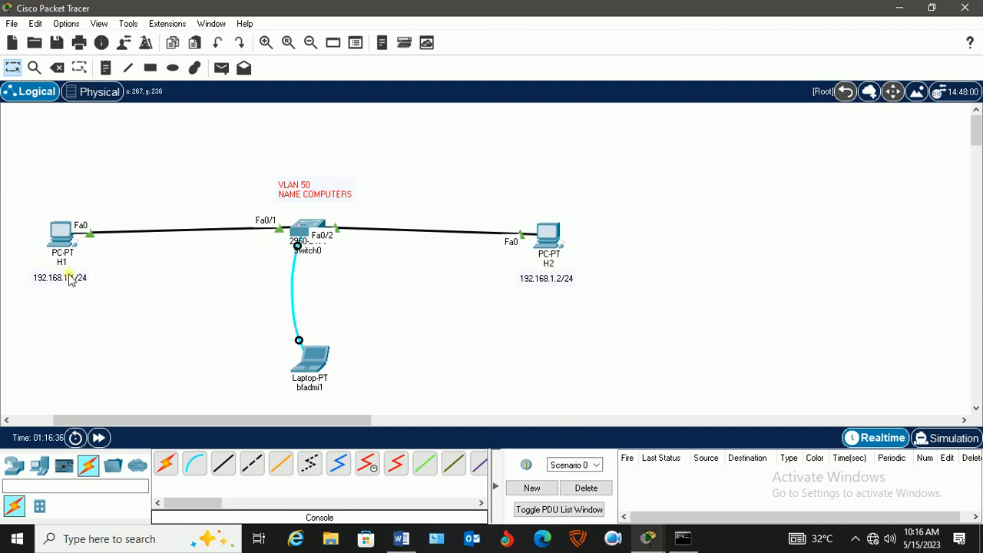
Give H1 the static IPv4 address 192.168.1.1 with subnet mask 255.255.255.0, and close its window.
left_click(64, 232)
left_click(354, 44)
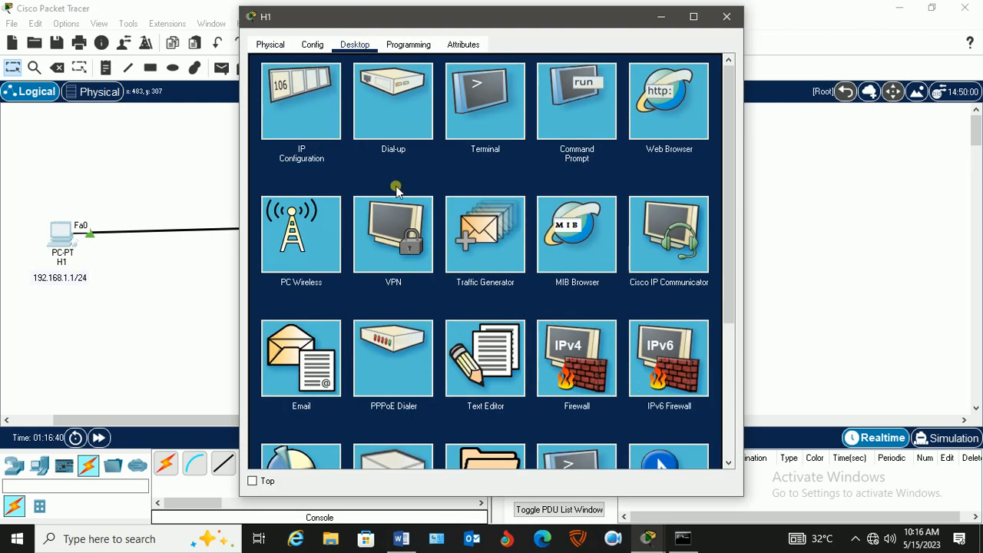
left_click(298, 107)
left_click(444, 148)
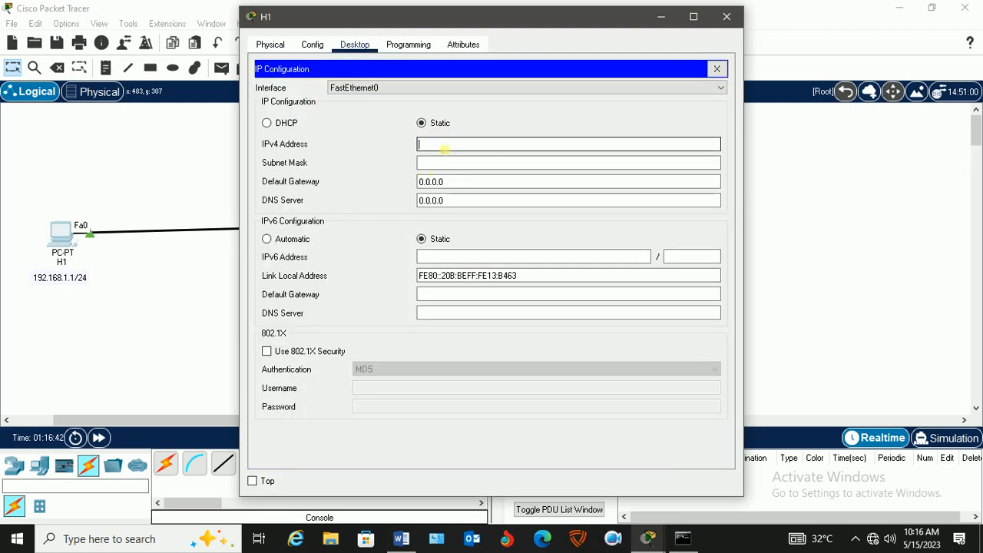
type("192")
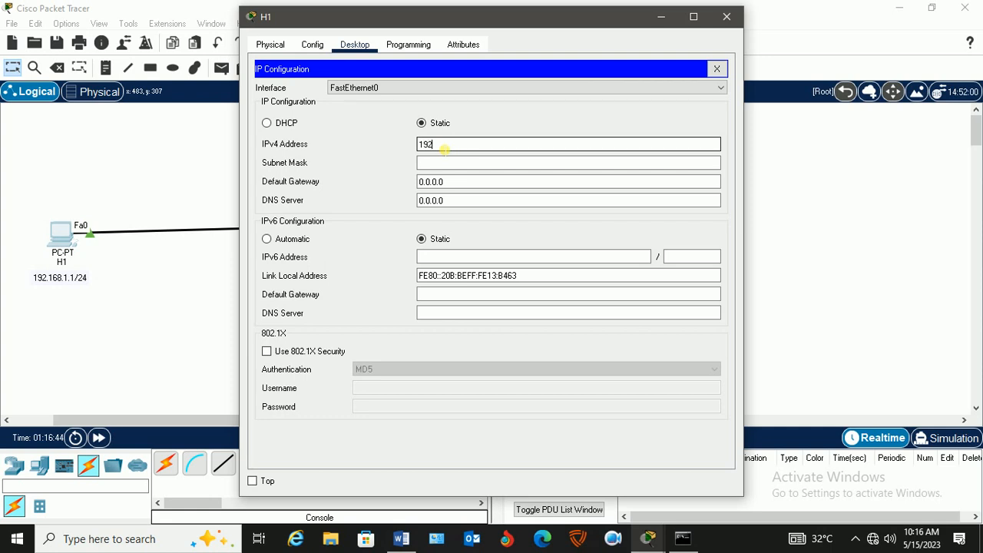
type(".168.1.1")
key("Tab")
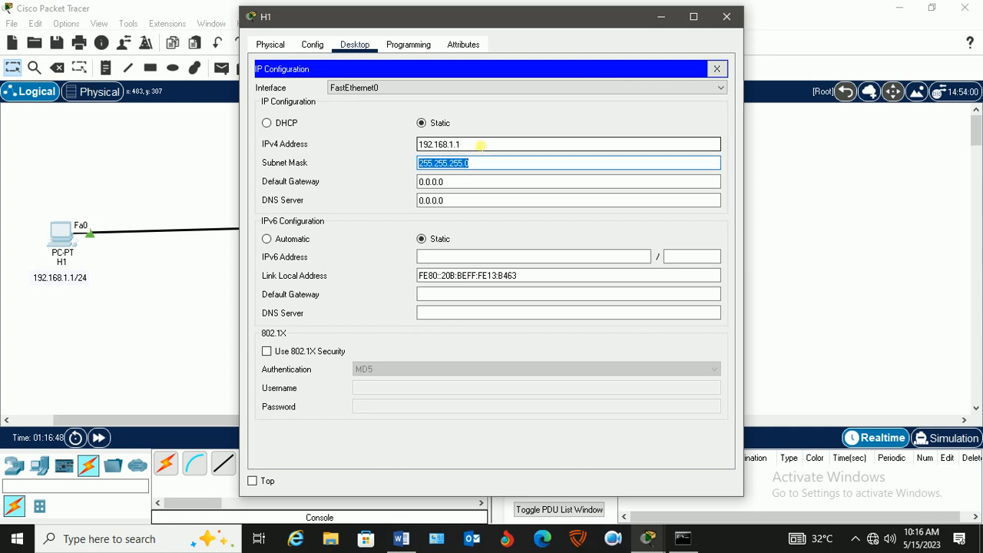
left_click(717, 68)
left_click(726, 17)
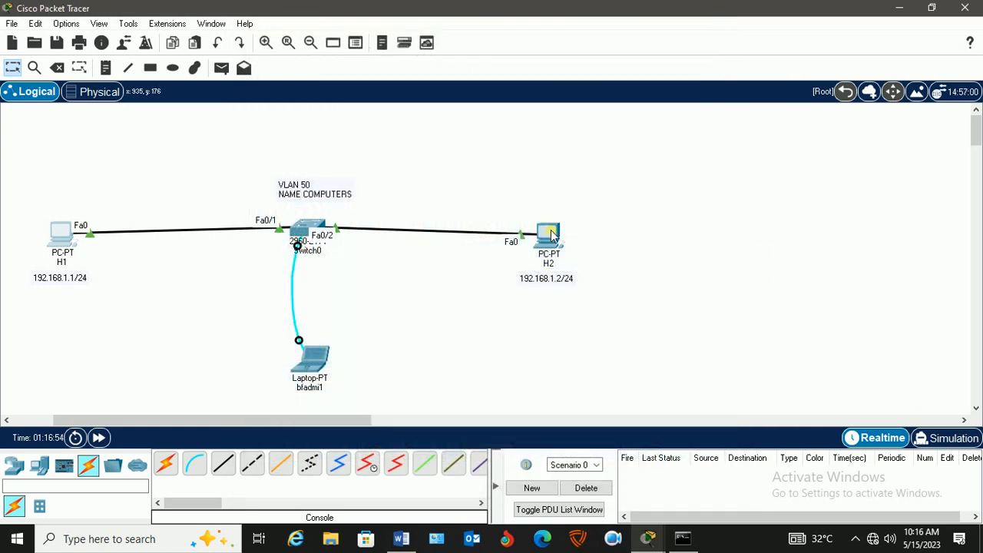
Place H2's window beside the topology, and move H2 with its address note closer to the switch so both stay visible.
left_click(556, 245)
left_click_drag(441, 18, 661, 21)
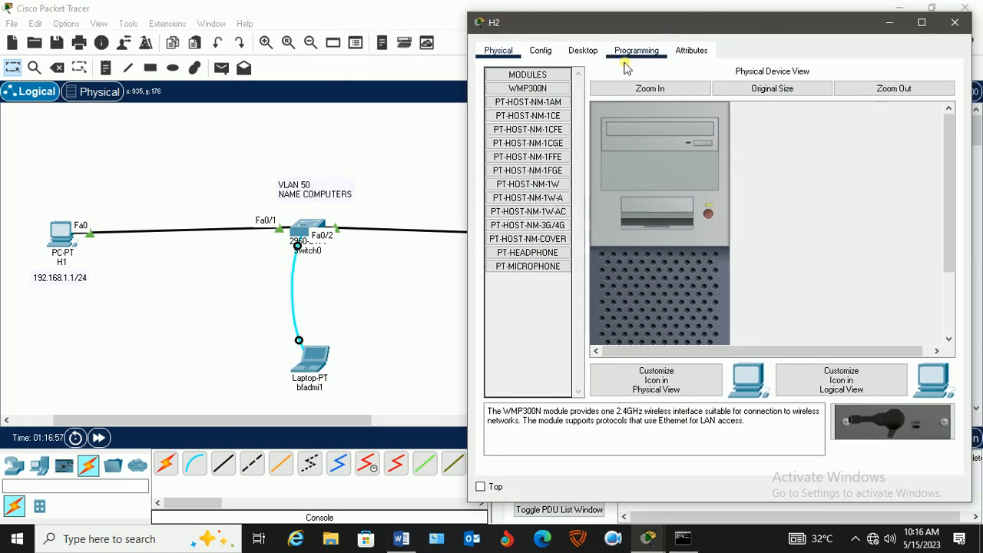
left_click_drag(285, 422, 300, 426)
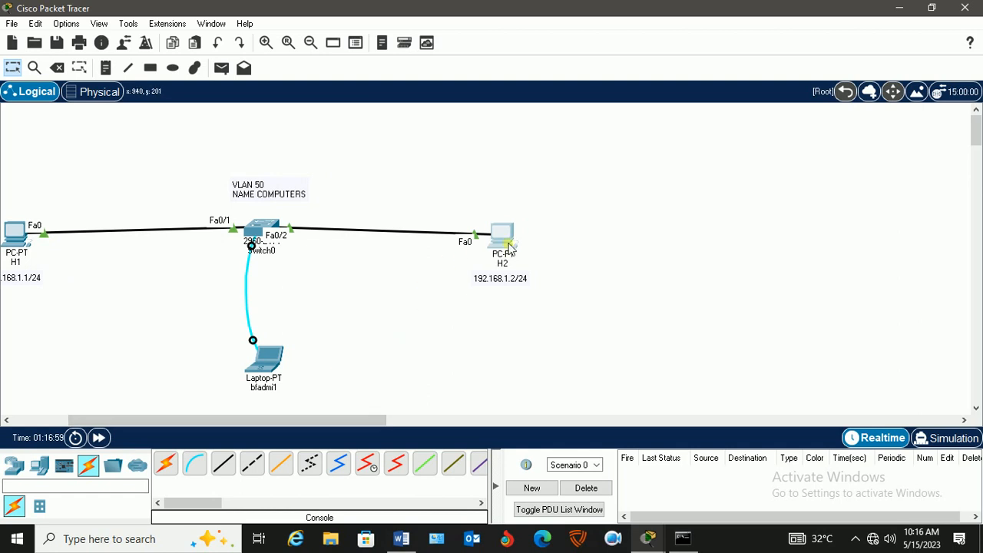
left_click_drag(519, 210, 458, 317)
left_click_drag(506, 242, 430, 243)
Give H2 the static IPv4 address 192.168.1.2 with subnet mask 255.255.255.0.
left_click(430, 244)
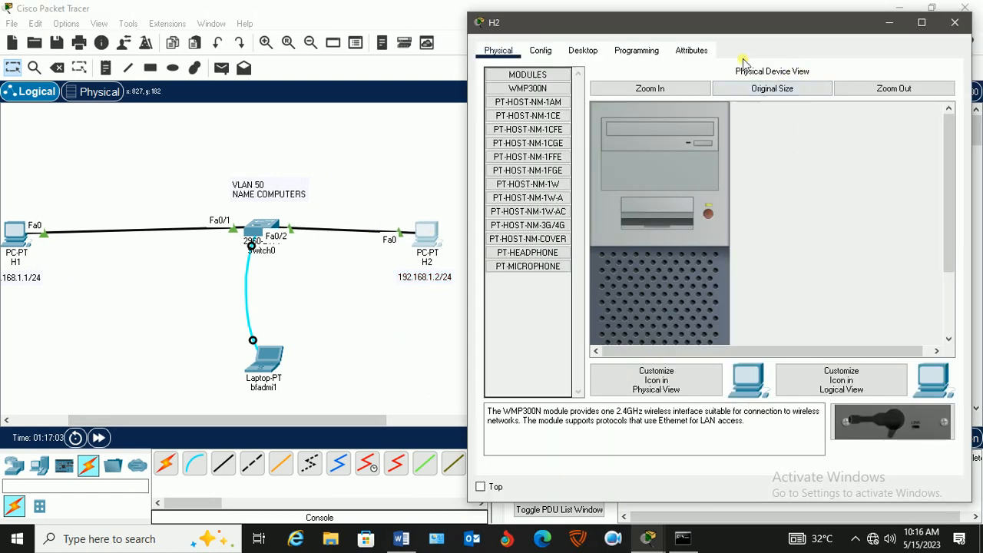
left_click(583, 51)
left_click(550, 108)
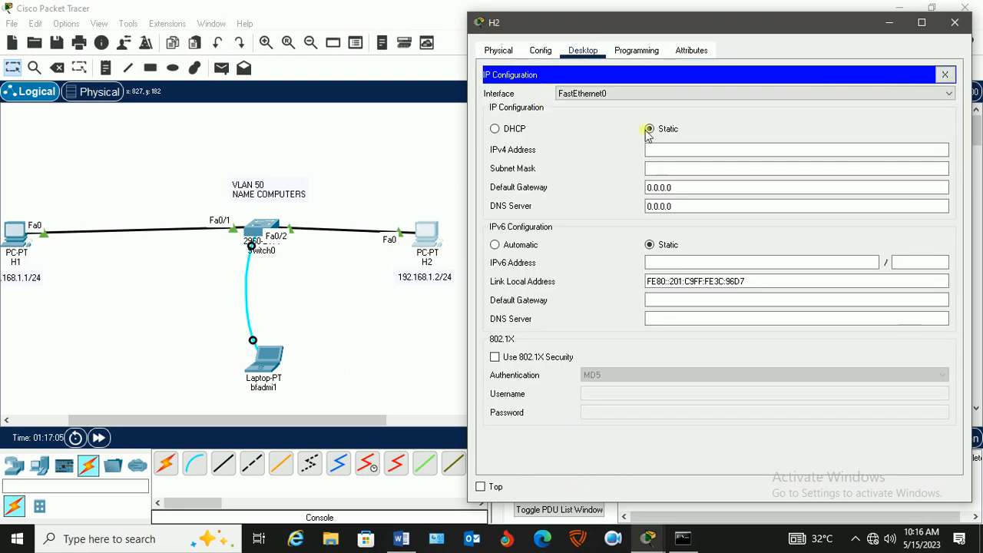
left_click(671, 153)
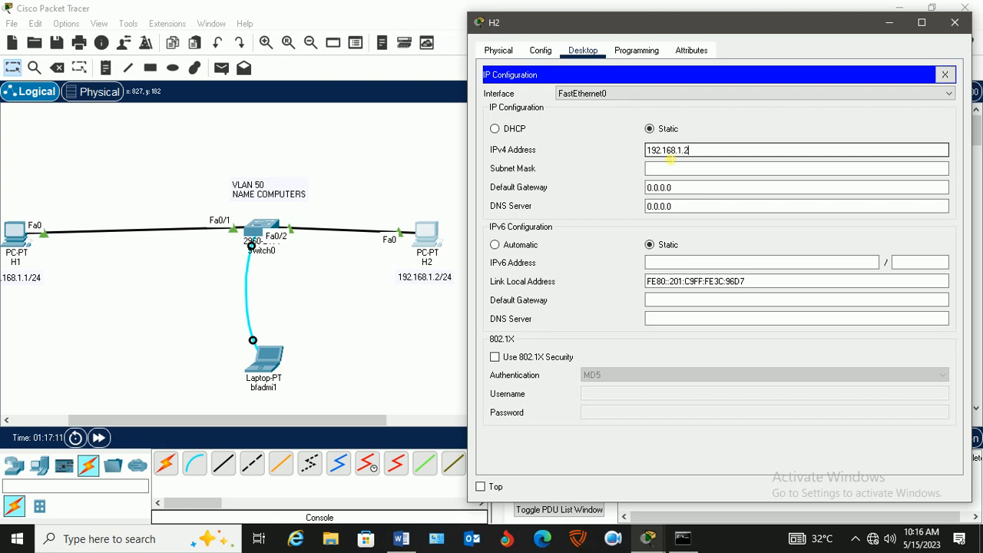
key("Tab")
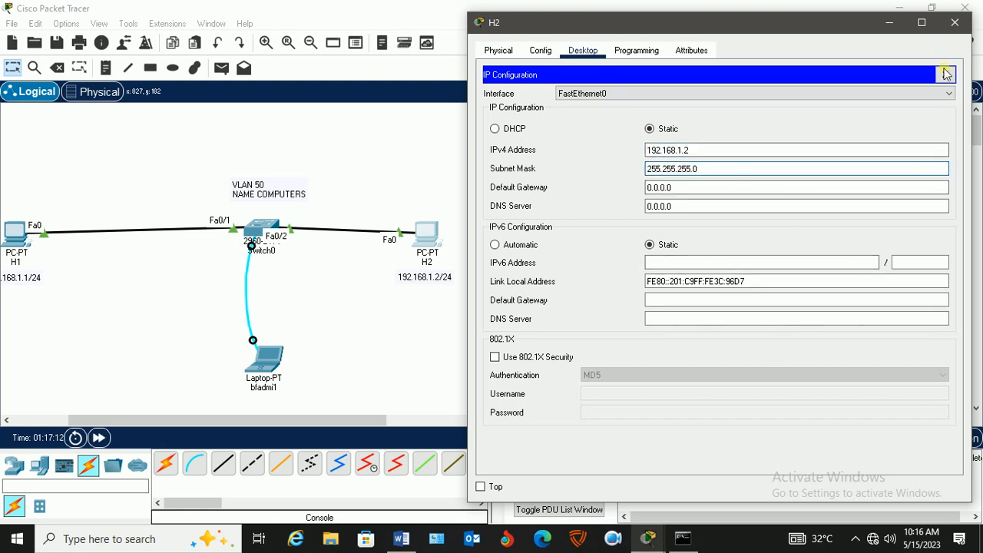
left_click(944, 73)
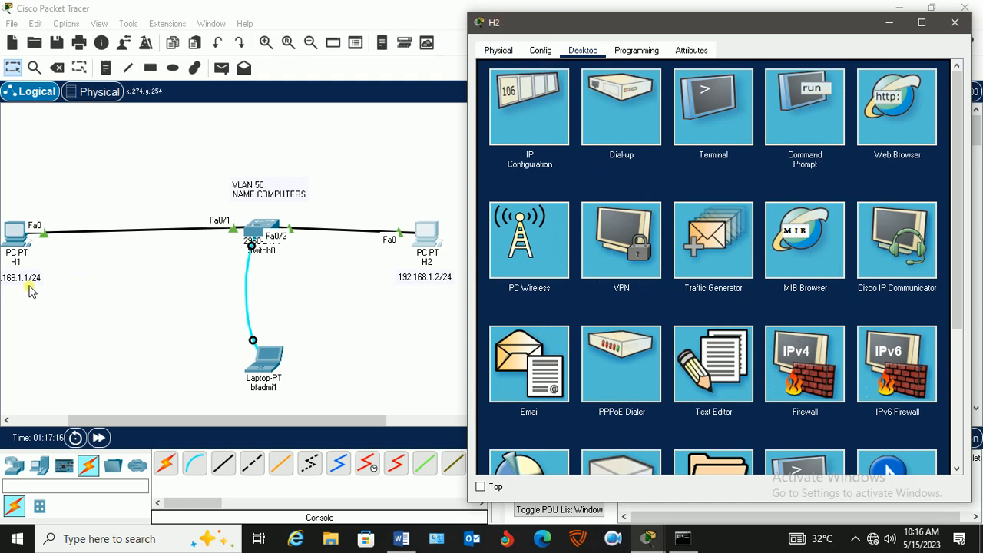
Ping H1 at 192.168.1.1 from H2's command prompt and highlight the reply lines.
left_click(805, 105)
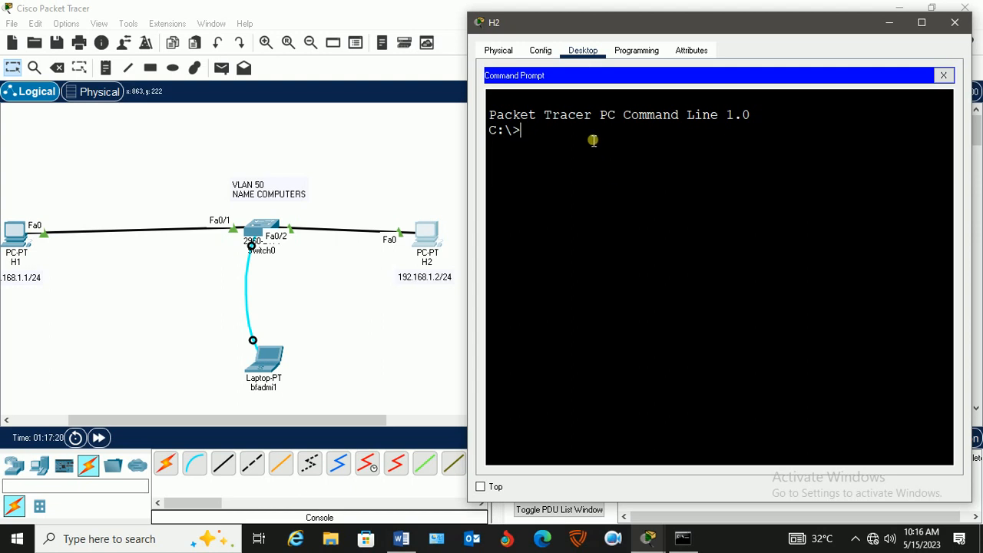
type("PING 192.168.1.1")
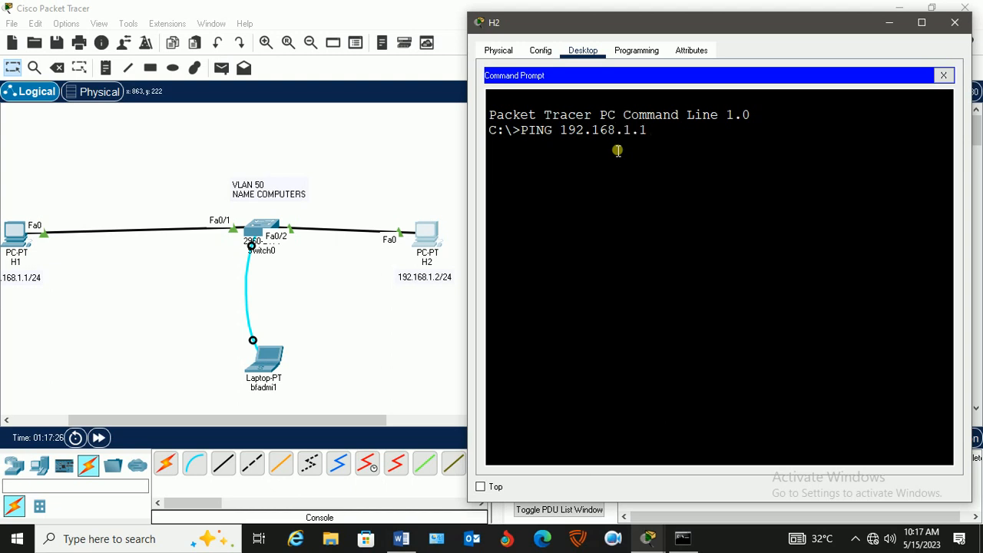
key("Return")
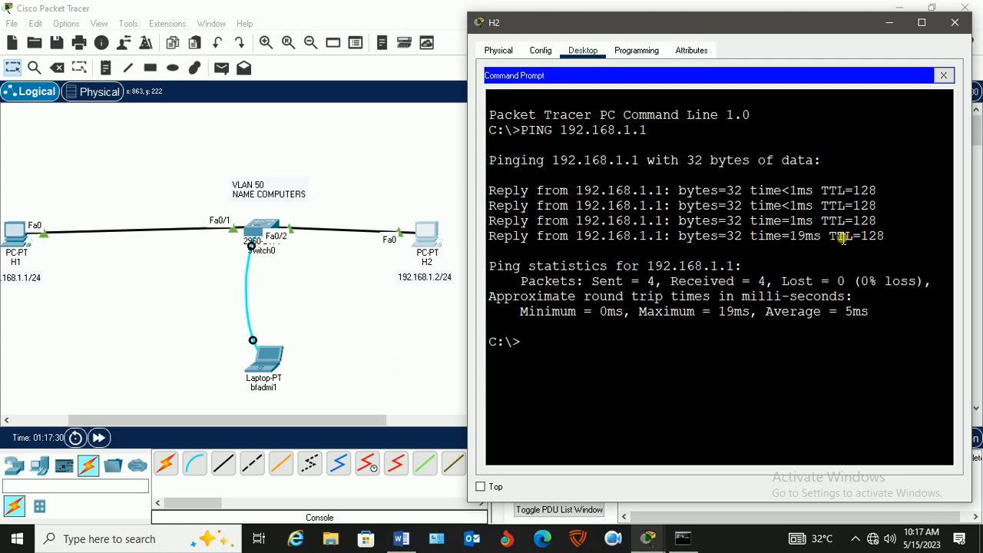
left_click_drag(491, 191, 894, 245)
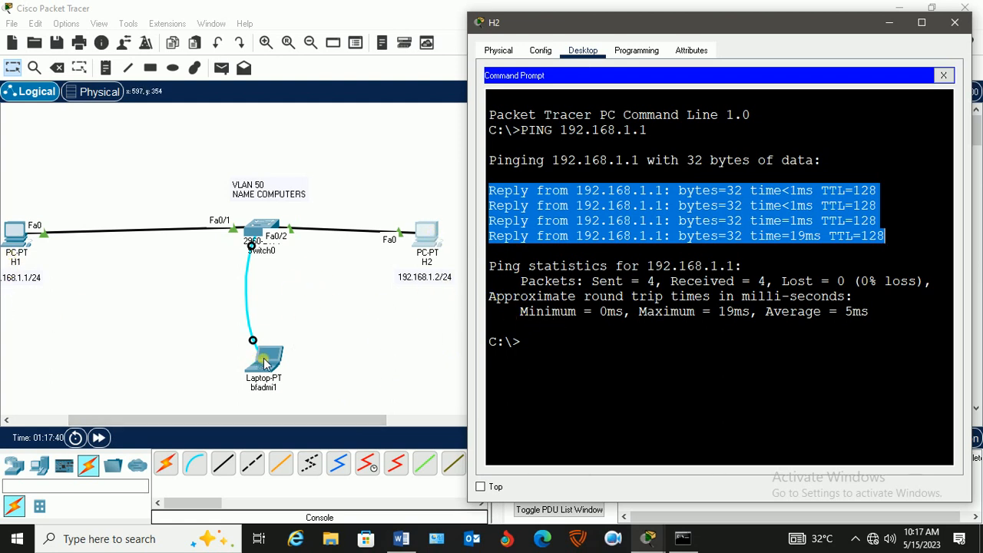
Review the show vlan output in the laptop's terminal for the ports in the default VLAN, and return to the topology.
left_click(269, 364)
scroll(799, 392, "up", 5)
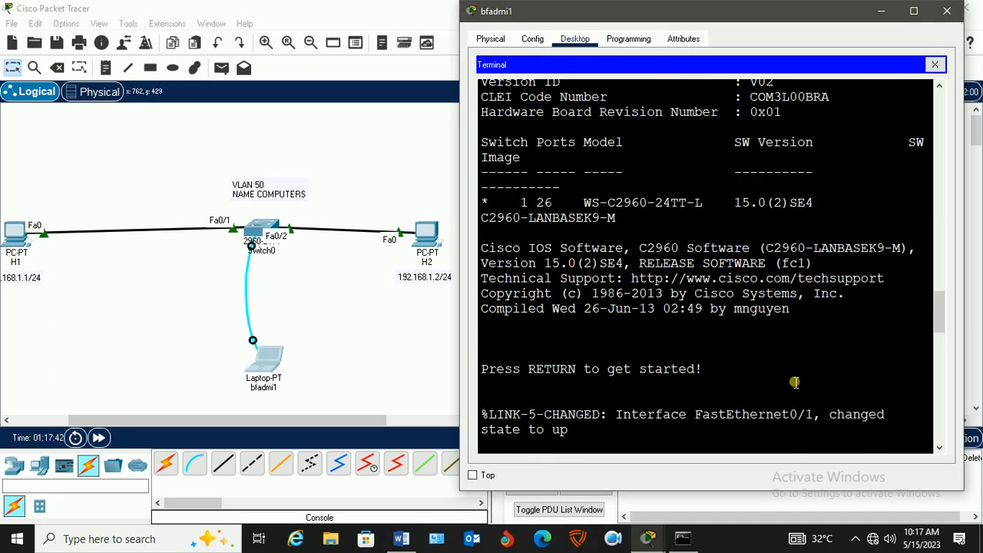
scroll(798, 377, "up", 2)
scroll(800, 376, "down", 15)
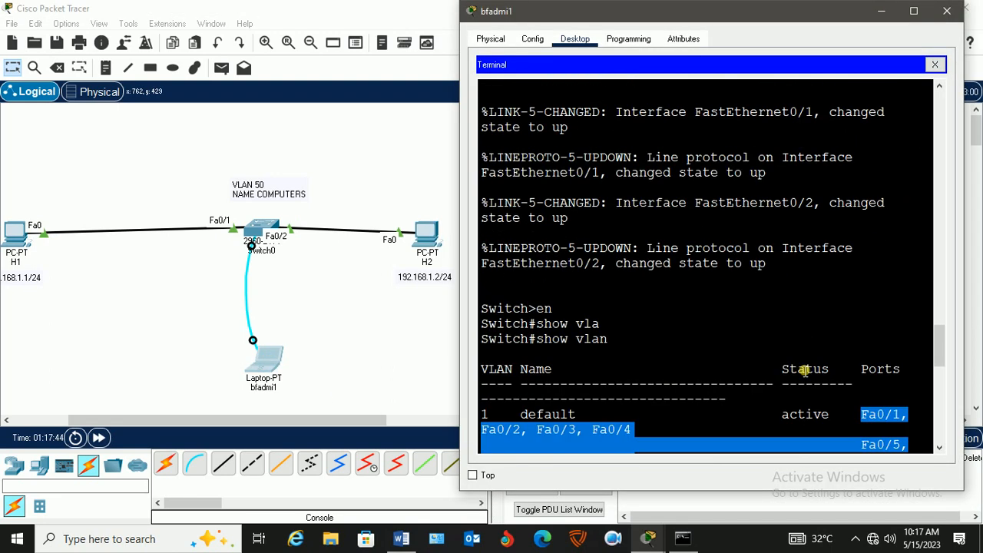
scroll(804, 370, "down", 3)
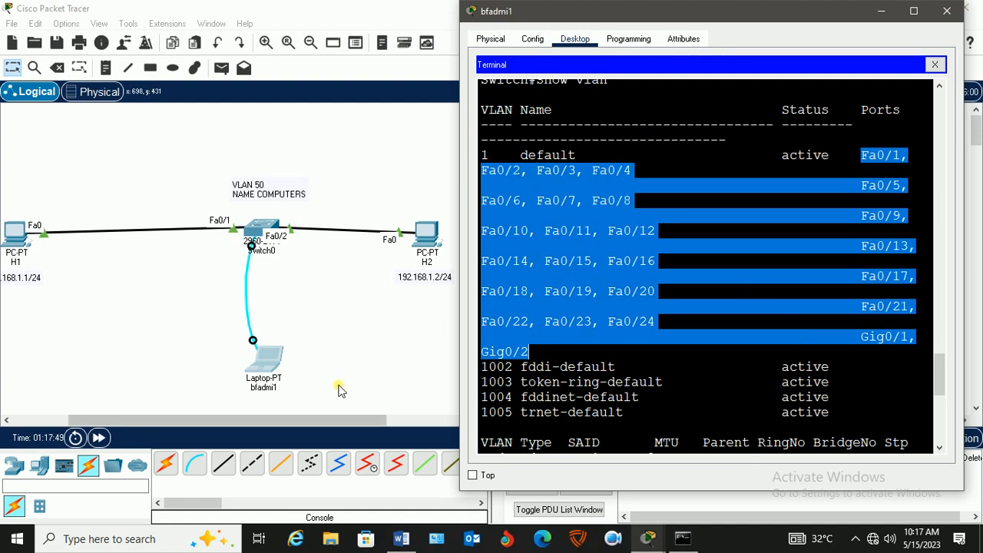
left_click(367, 317)
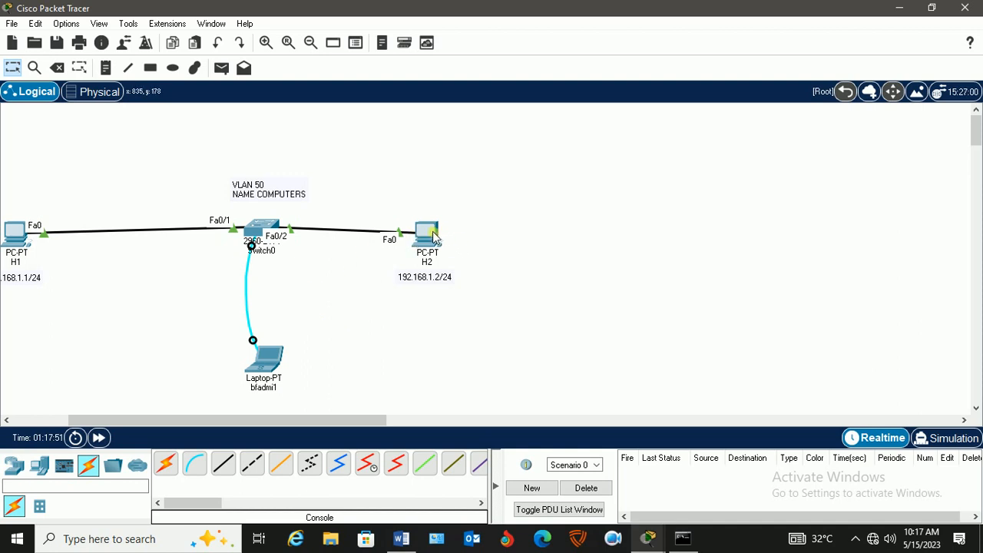
Move H2 and its address note slightly farther from the switch, keeping the whole topology in view.
left_click_drag(435, 238, 461, 237)
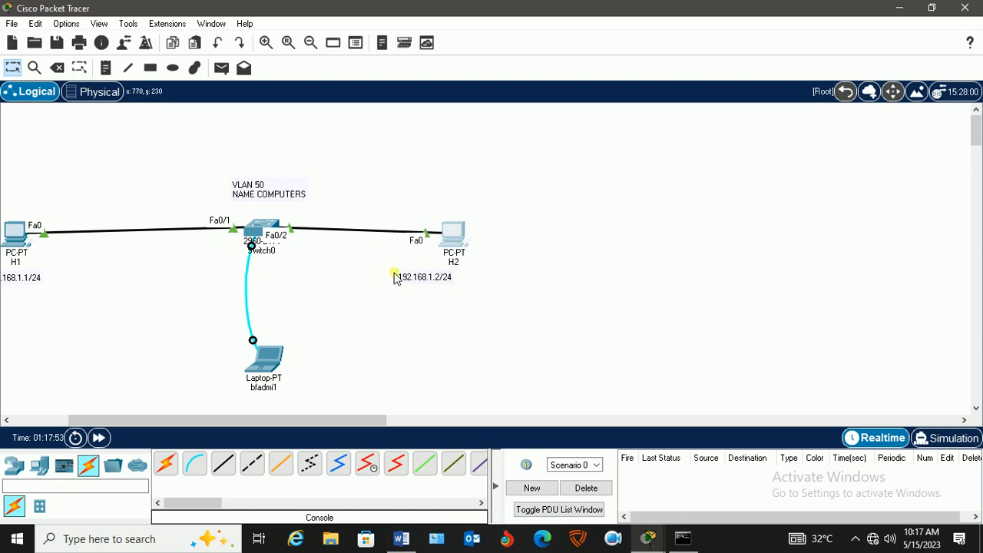
left_click_drag(395, 276, 428, 273)
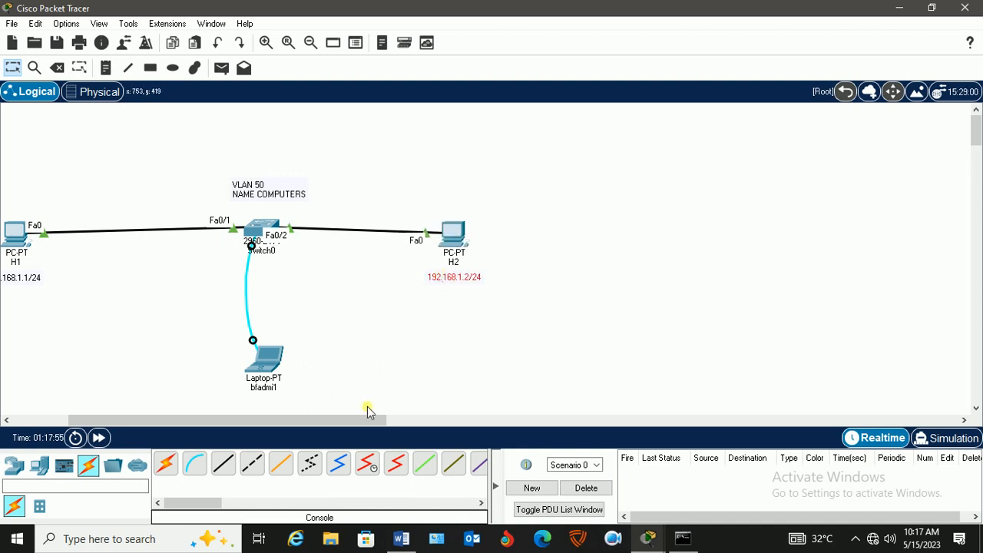
left_click_drag(336, 419, 317, 421)
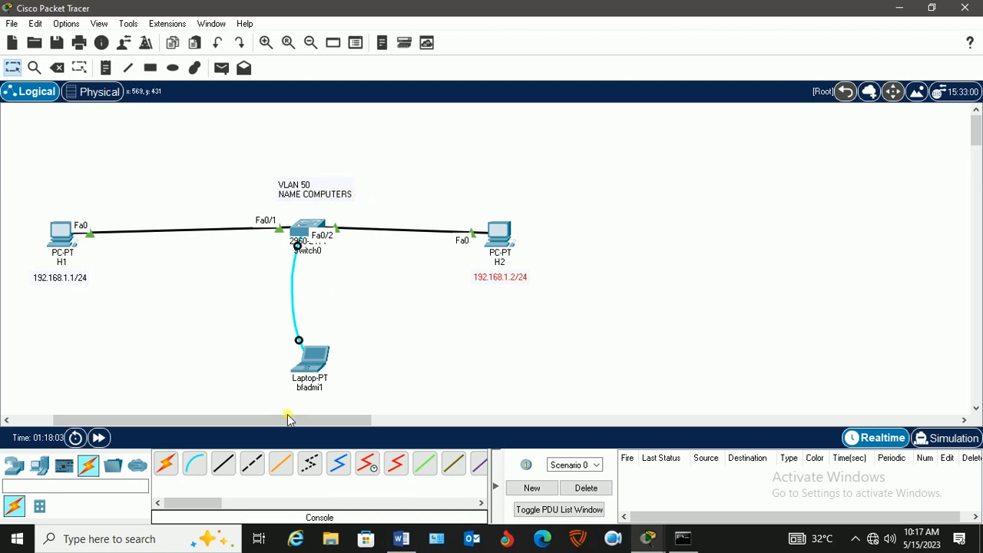
left_click_drag(288, 419, 293, 419)
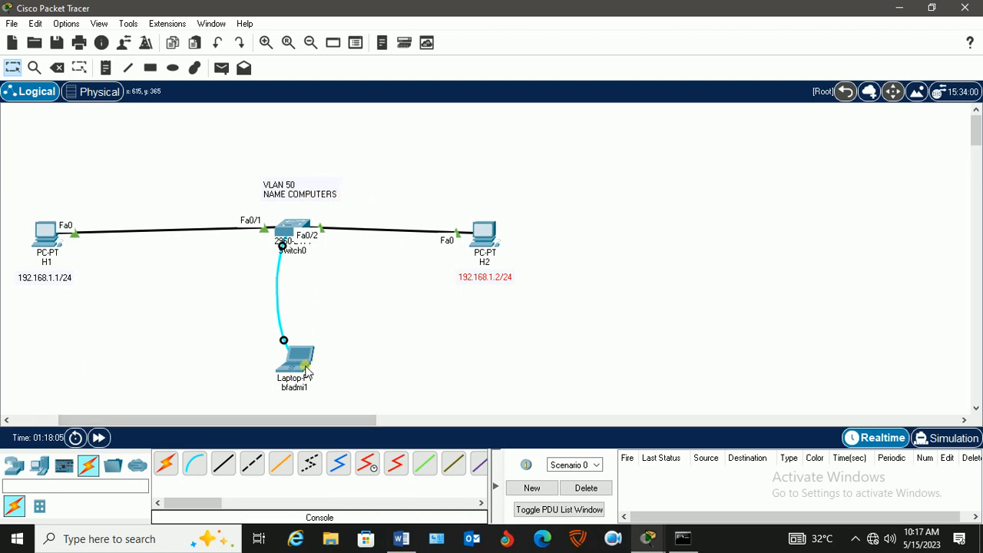
Enter the switch's global configuration mode from the laptop's terminal with configure terminal.
left_click(301, 359)
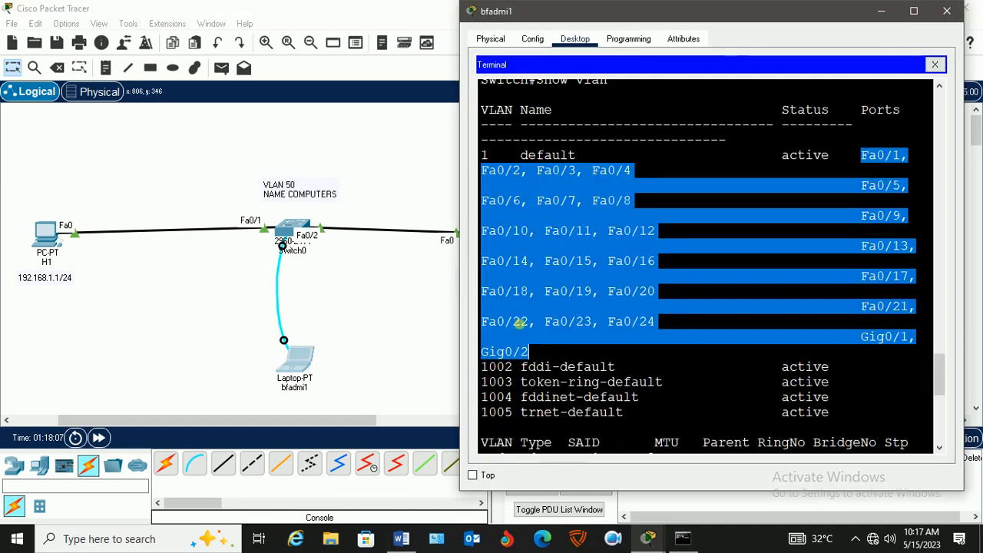
left_click(684, 404)
scroll(714, 392, "down", 8)
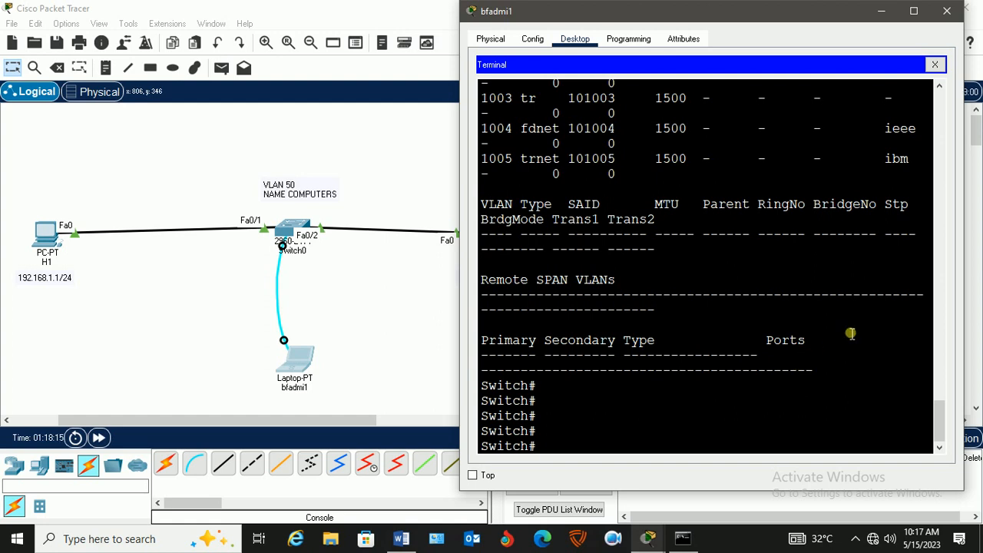
type("config")
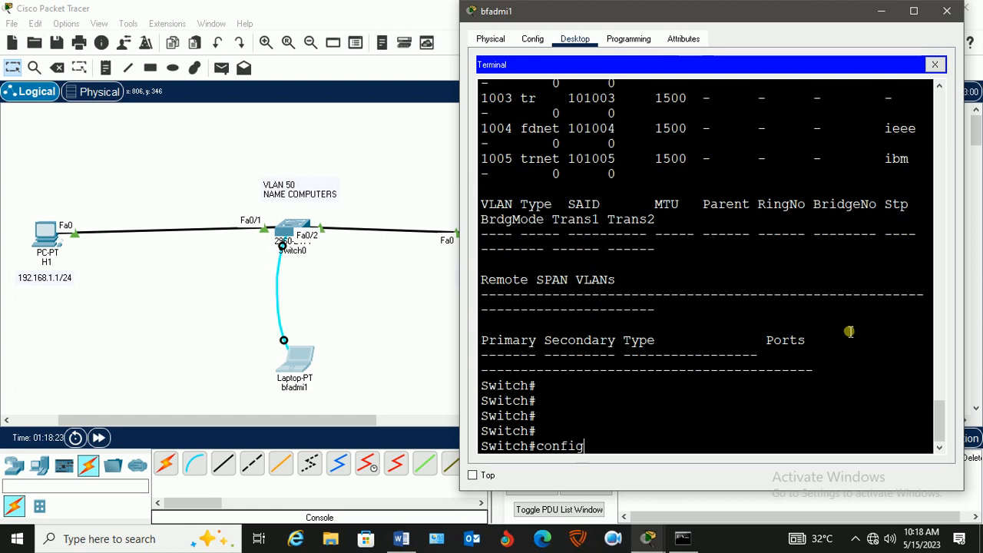
key("Tab")
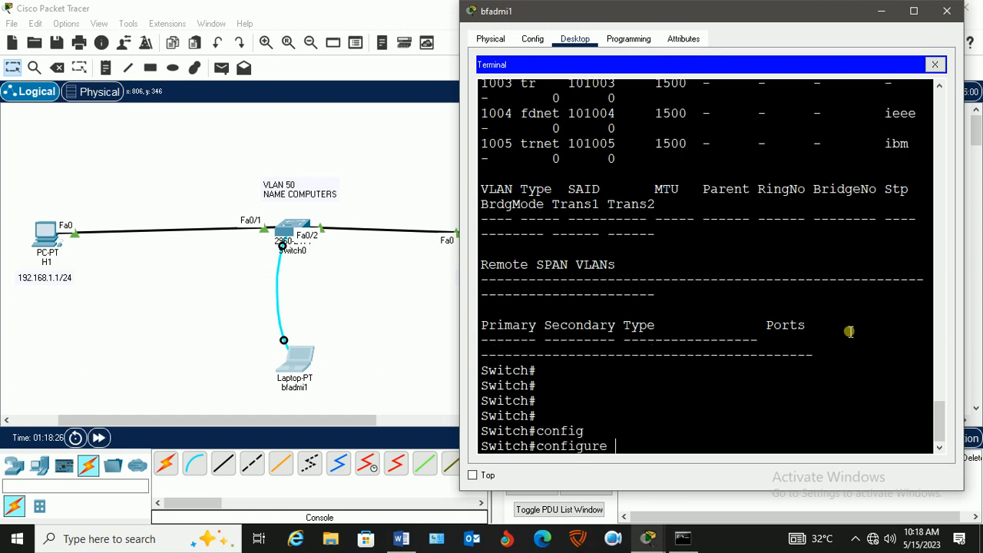
type("t")
key("Tab")
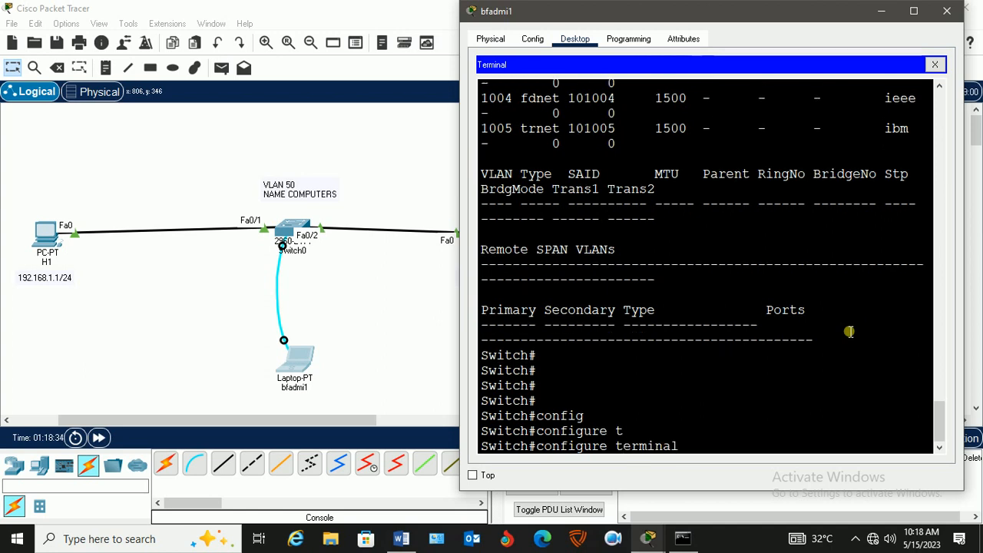
key("Return")
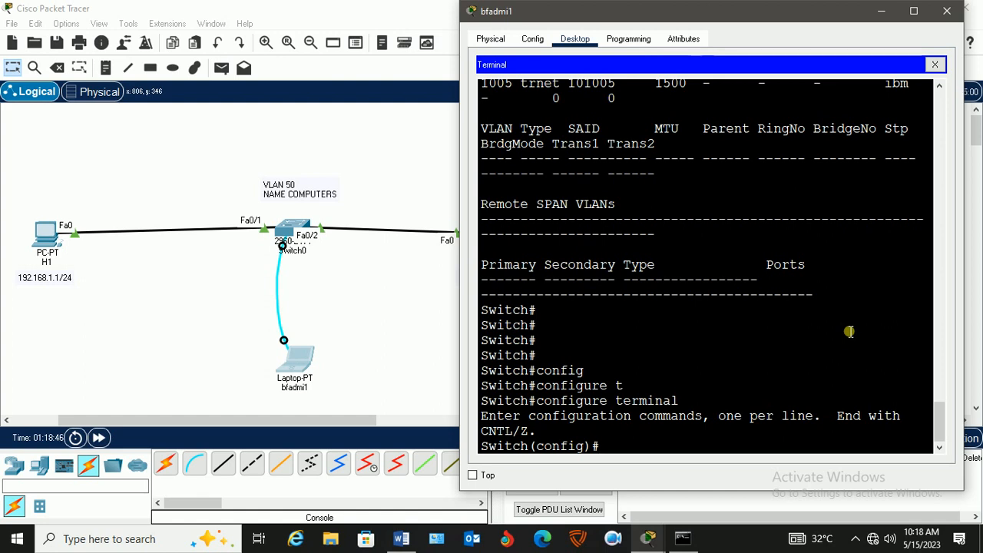
Set the switch's hostname to BFSW1.
type("s")
key("Tab")
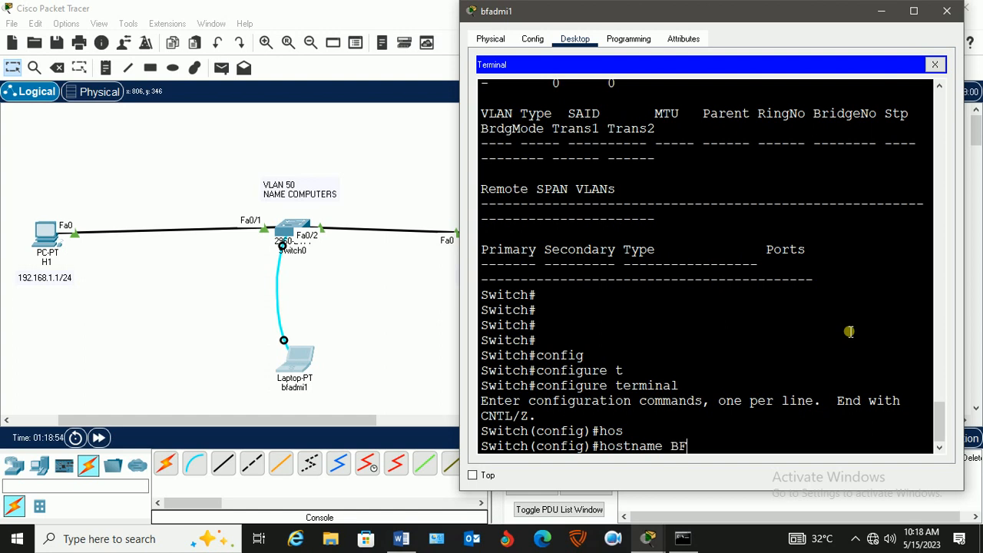
type("BFSW1")
key("Return")
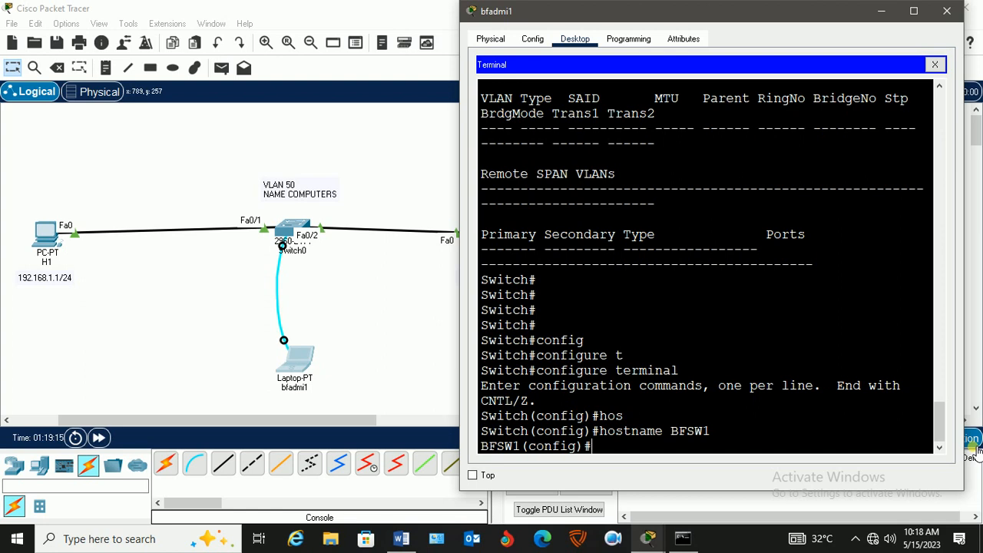
Create VLAN 50 on the switch with the command vlan 50.
type("vla")
key("Tab")
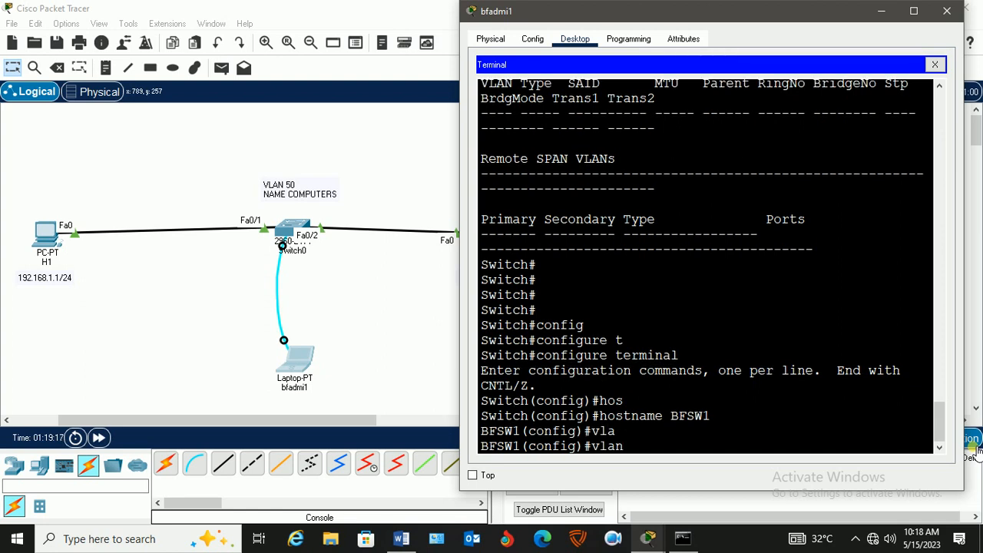
type("50")
key("Return")
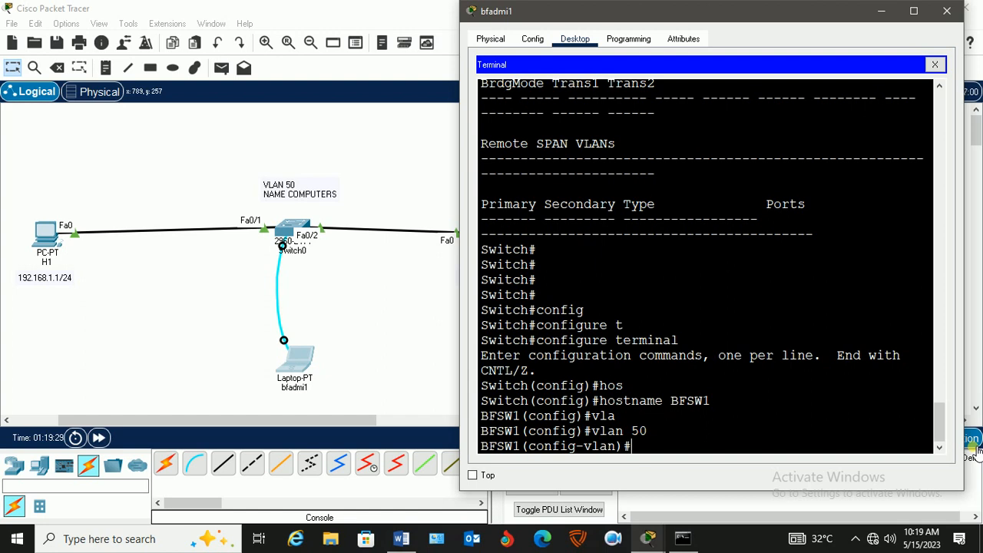
List the commands available in VLAN configuration mode and widen the laptop's terminal window to read them.
type("n")
key("BackSpace")
type("?")
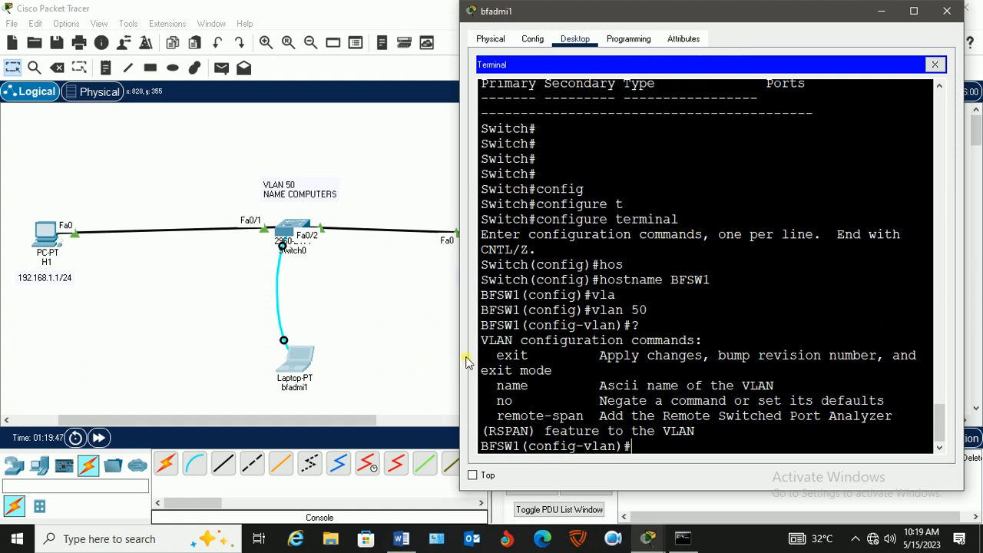
left_click_drag(460, 358, 384, 358)
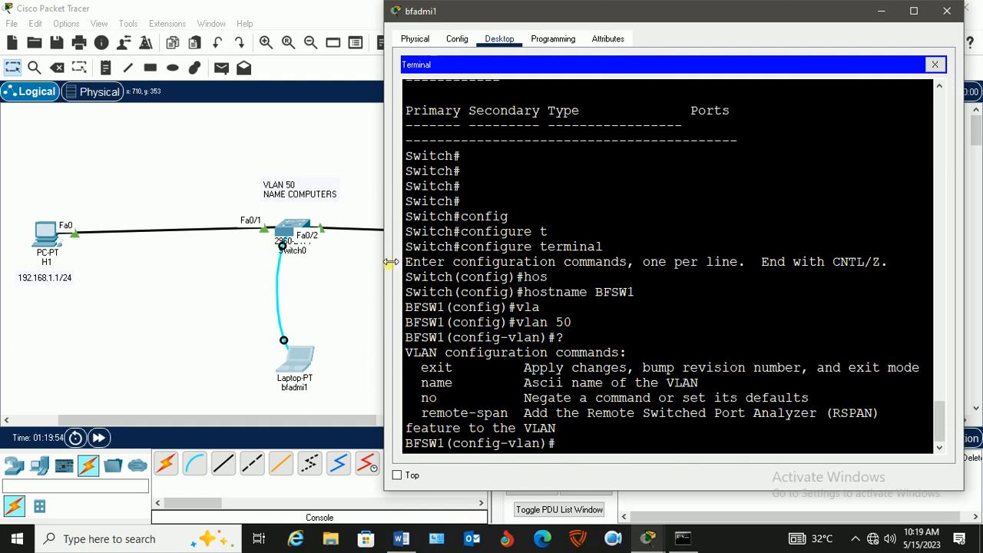
Assign the name COMPUTERS to VLAN 50 with the name command.
type("nam")
type("e ")
type("C")
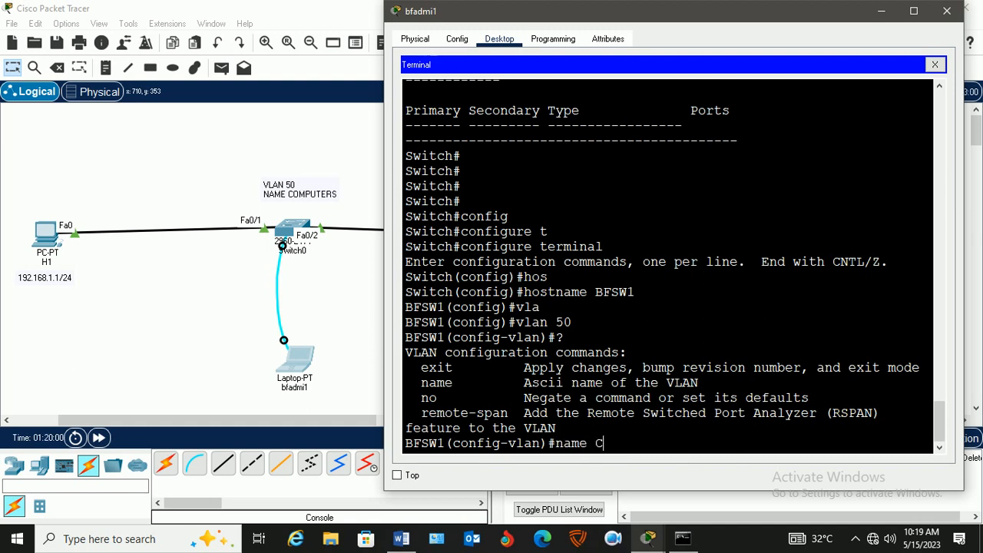
type("OMPUTER")
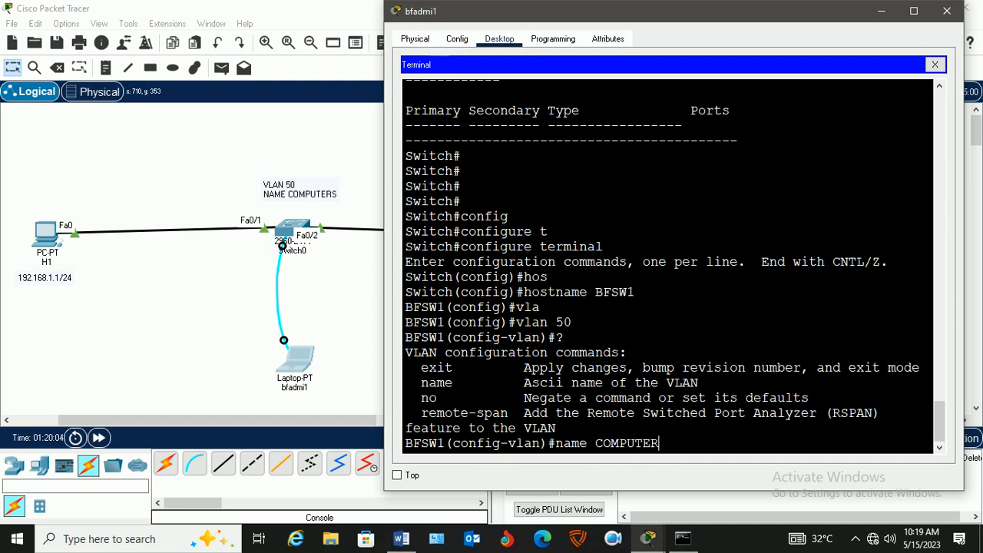
key("Return")
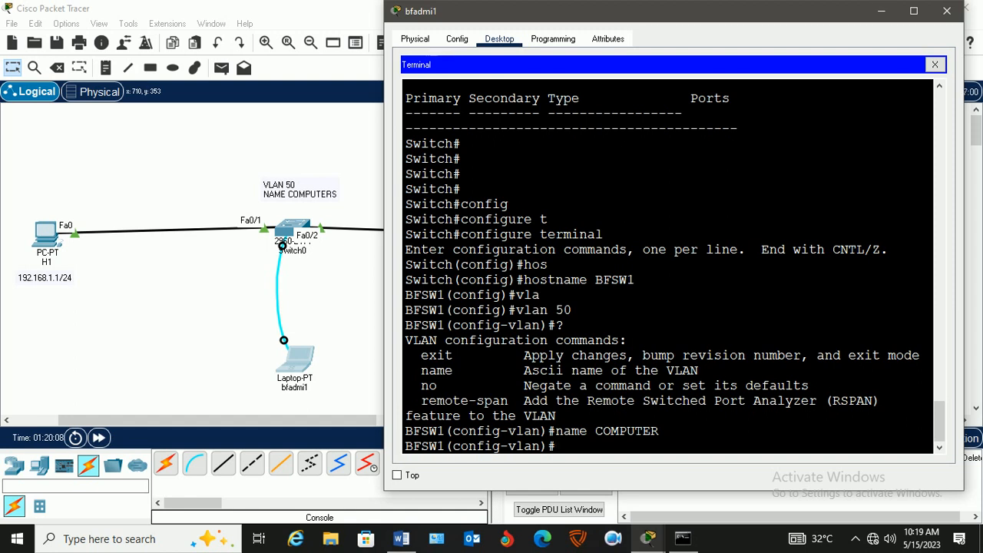
key("Up")
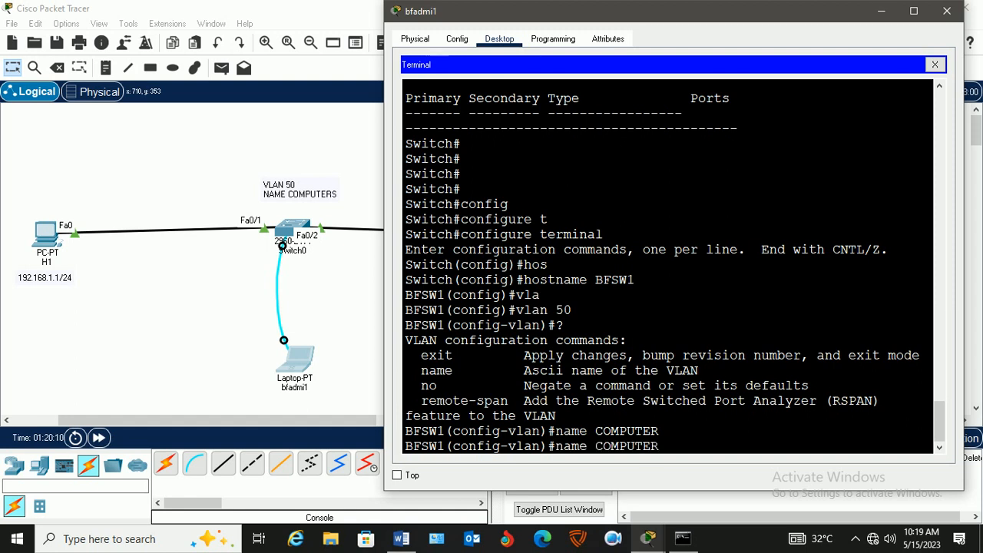
type("S")
key("Return")
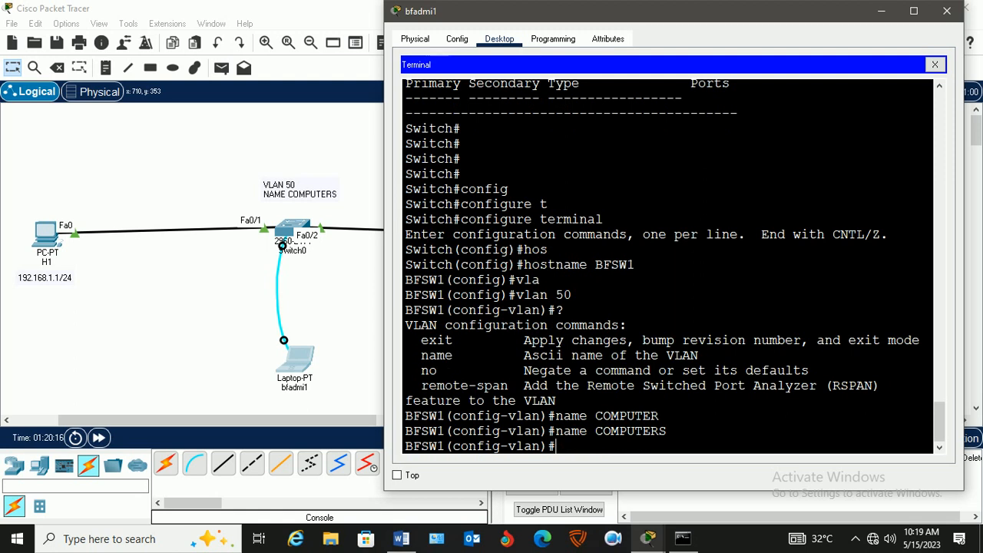
Exit VLAN configuration and global configuration modes to return to the switch's privileged EXEC prompt.
type("exit")
key("Return")
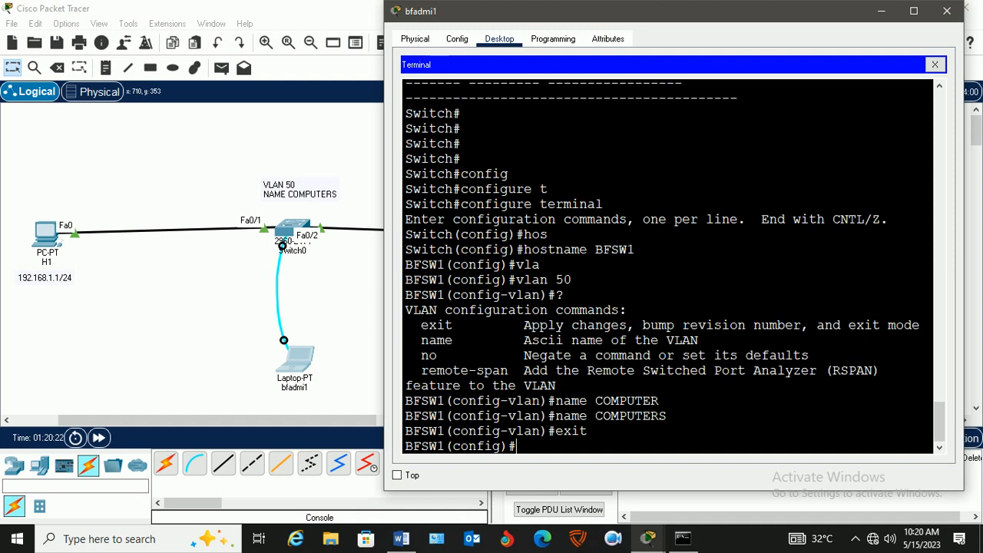
type("exit")
key("Return")
key("Return")
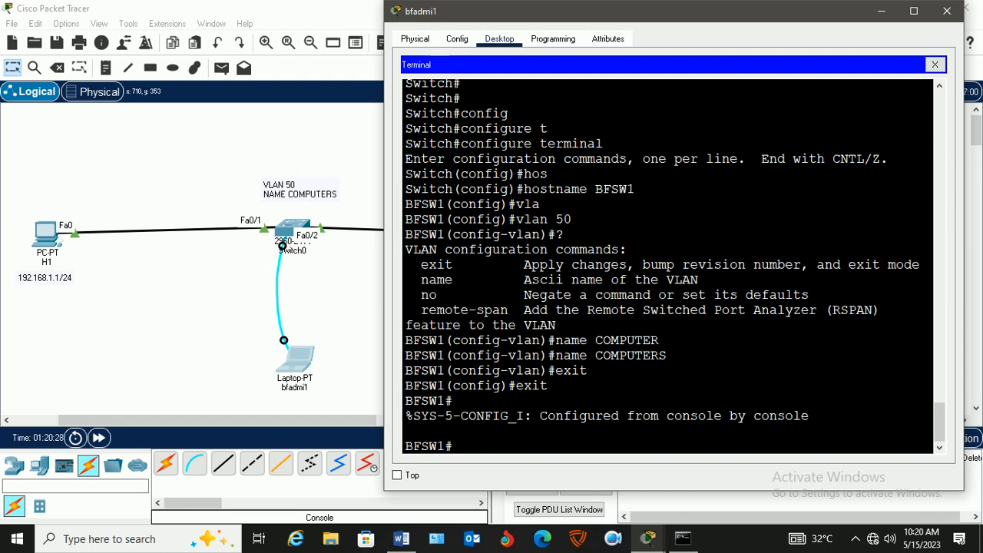
Save the switch's configuration with the wr command.
type("wr")
key("Return")
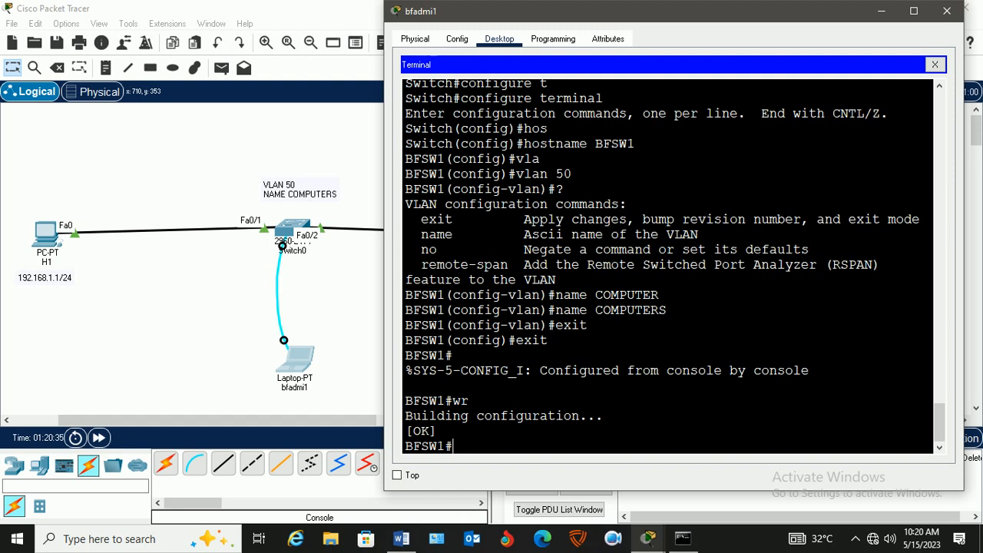
Copy running-config to startup-config on the switch, accepting the default destination filename.
type("copy run")
key("Tab")
type("s")
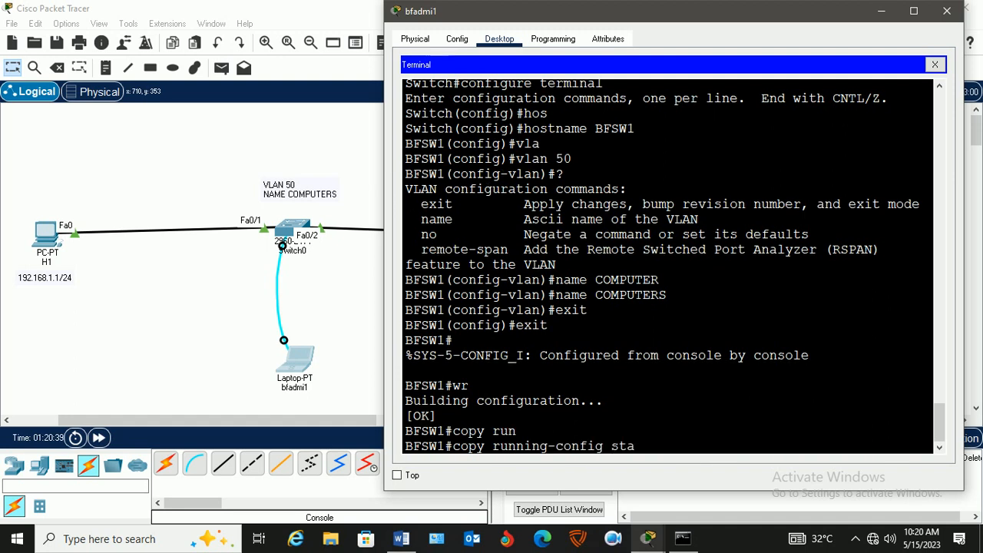
type("ta")
key("Tab")
key("Return")
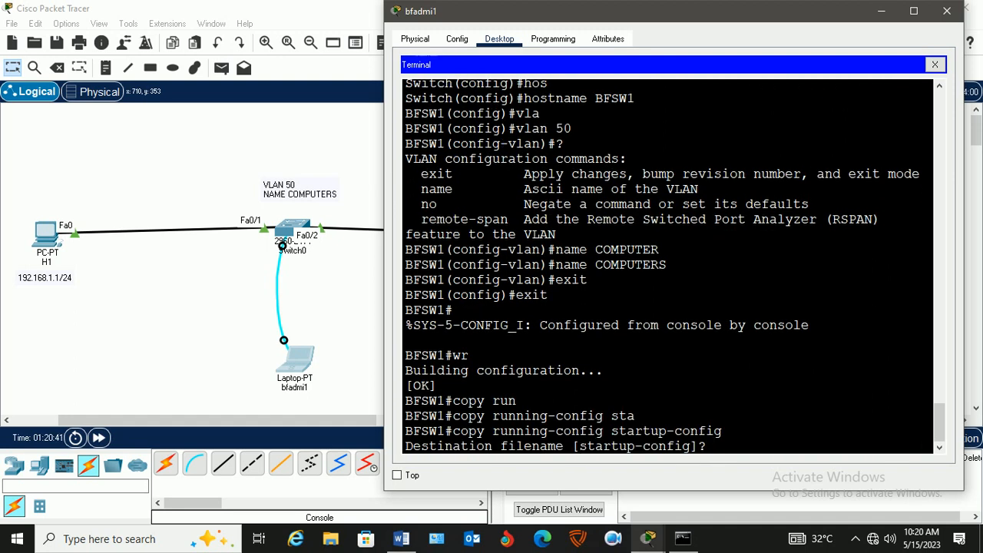
key("Return")
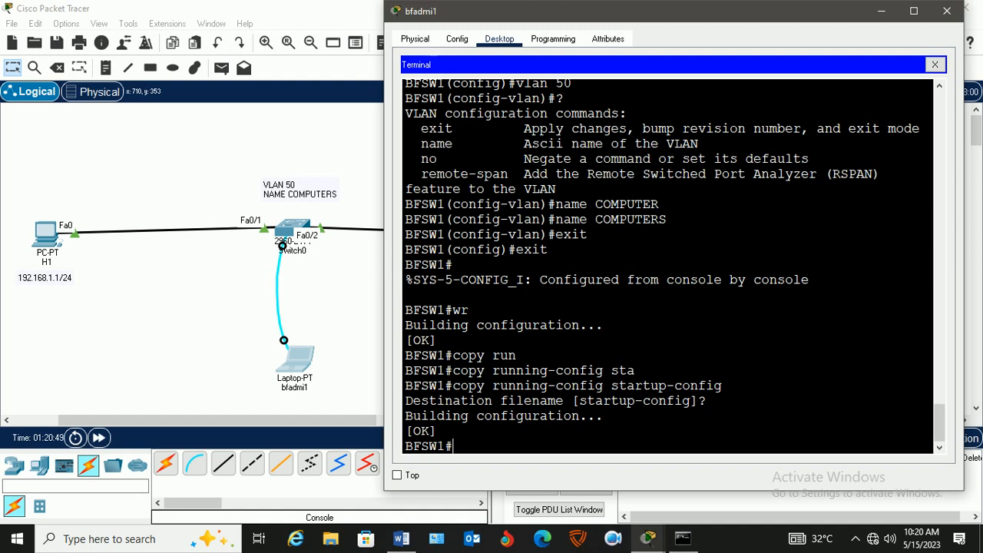
Display the switch's VLAN table with show vlan and check the entry for VLAN 50.
type("sh vl")
key("Tab")
key("Return")
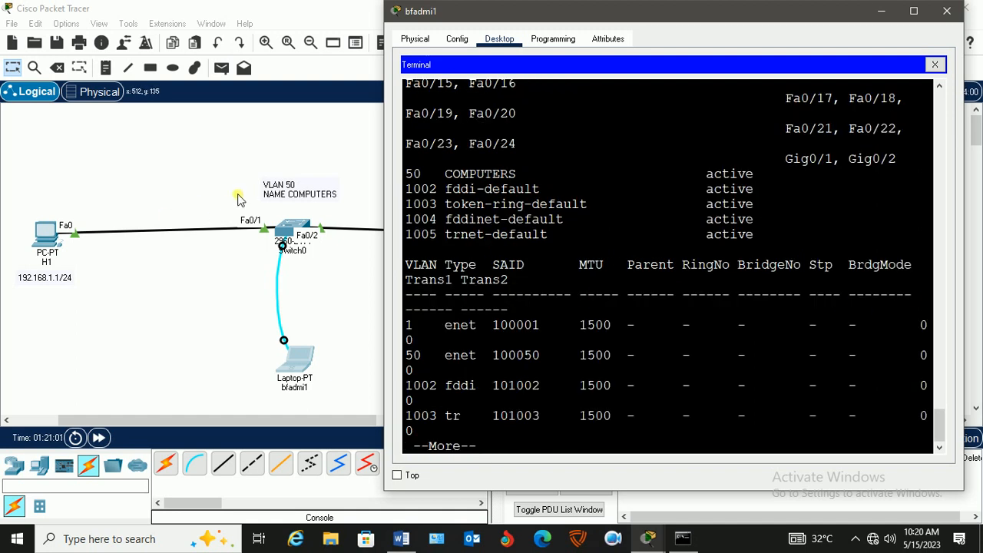
left_click_drag(407, 174, 772, 180)
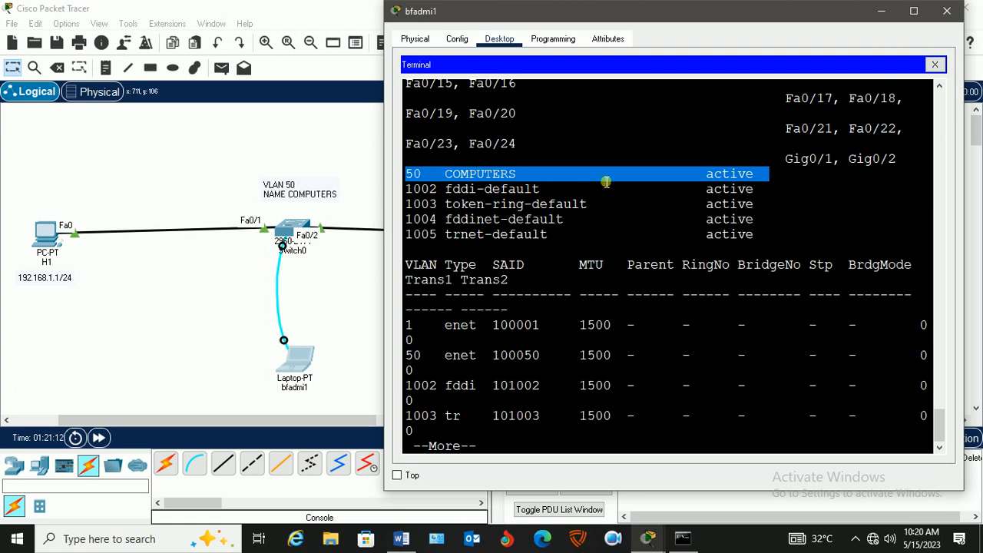
scroll(688, 181, "up", 4)
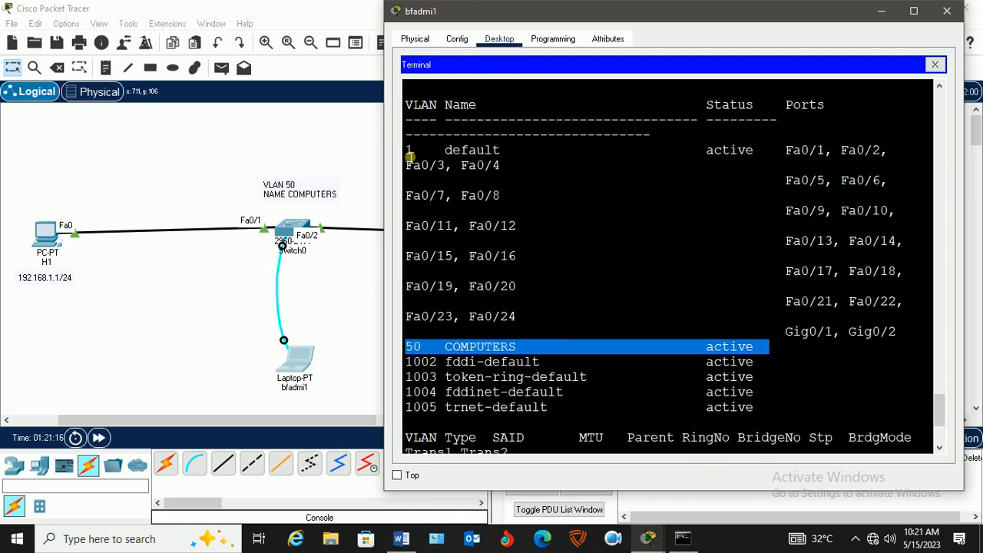
Compare the ports listed under default VLAN 1, especially Fa0/1 and Fa0/2, with the VLAN 50 COMPUTERS entry.
left_click_drag(411, 154, 906, 340)
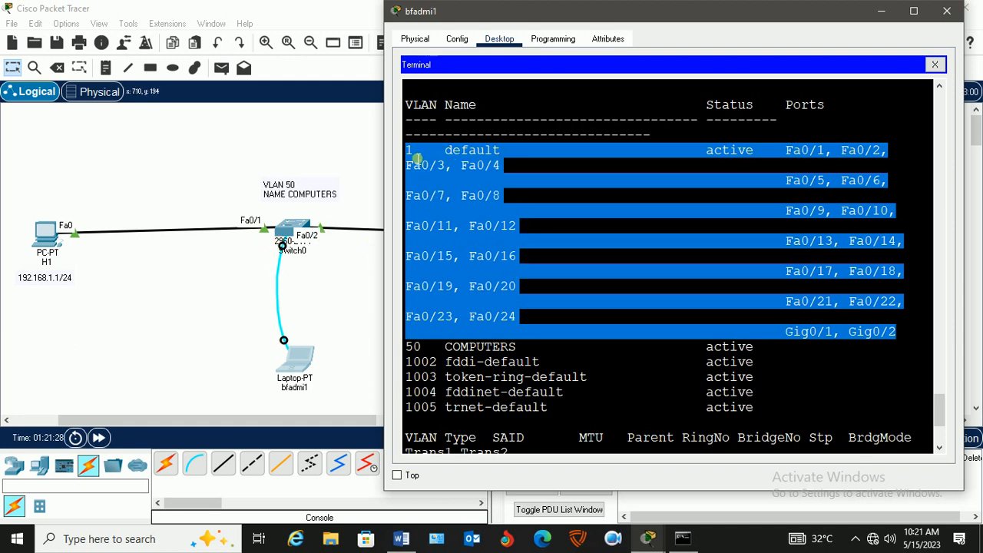
left_click(541, 182)
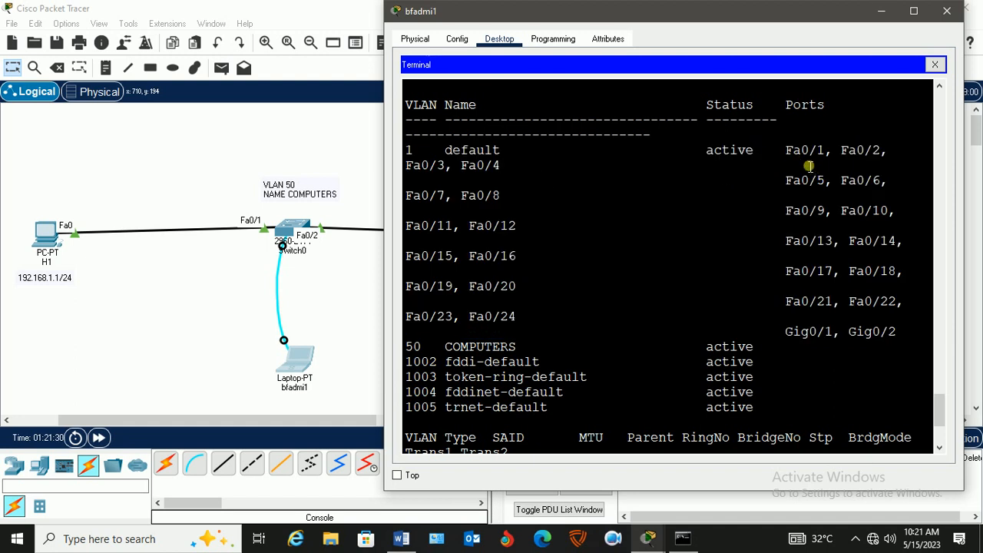
left_click_drag(786, 152, 894, 153)
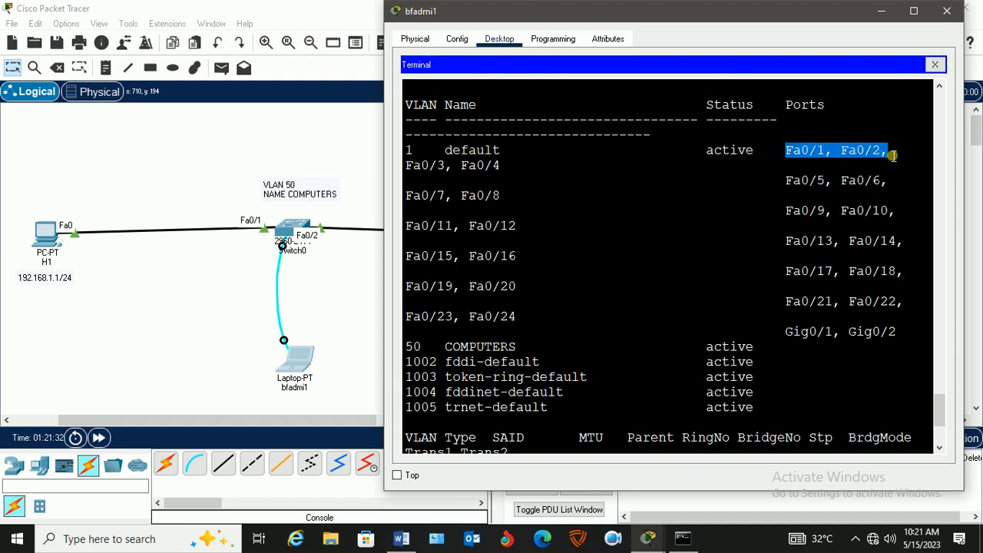
left_click_drag(765, 351, 402, 355)
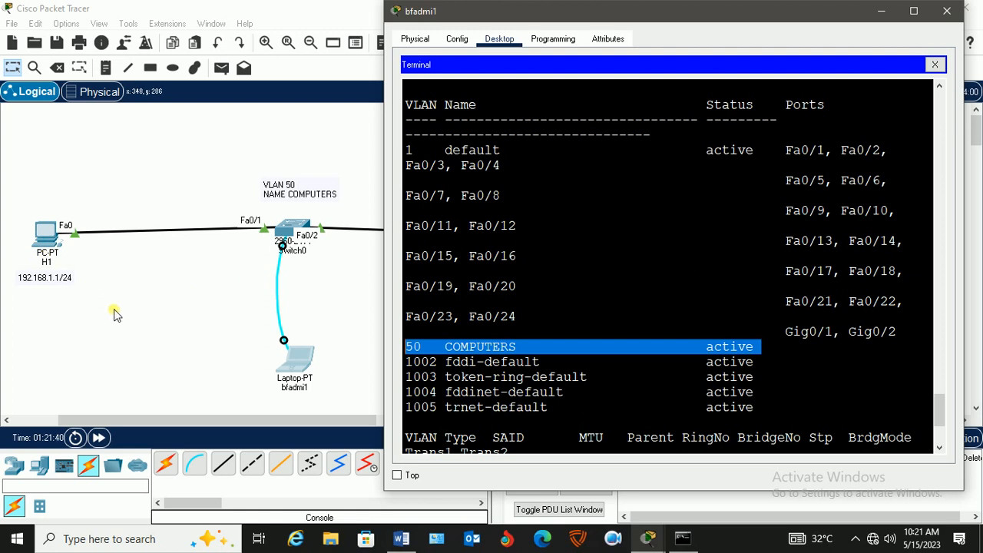
left_click(835, 154)
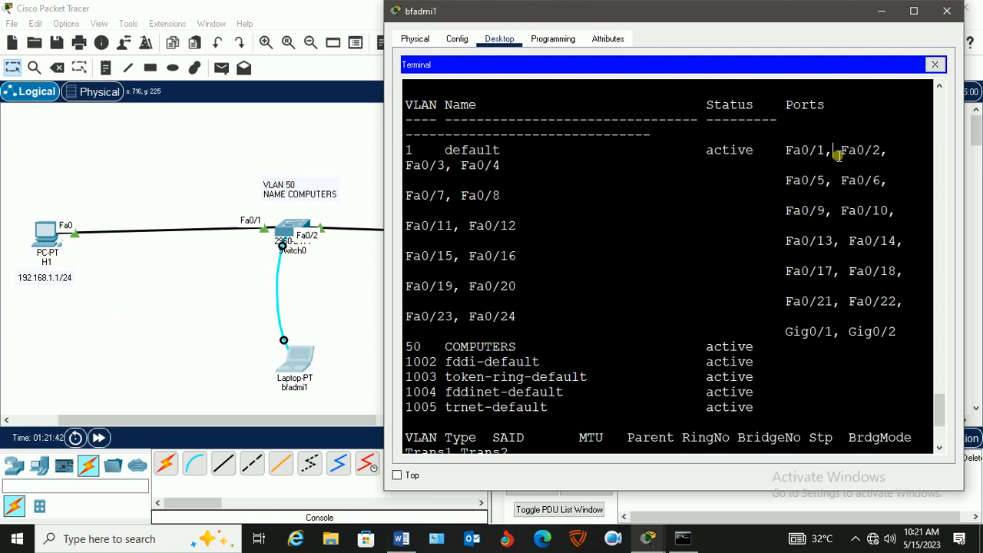
left_click_drag(837, 156, 786, 158)
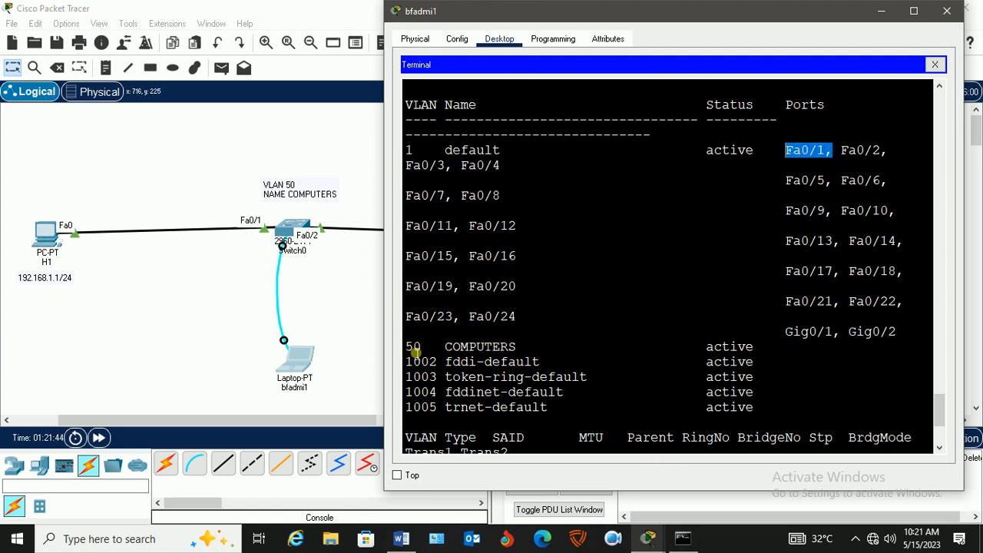
left_click_drag(407, 350, 518, 351)
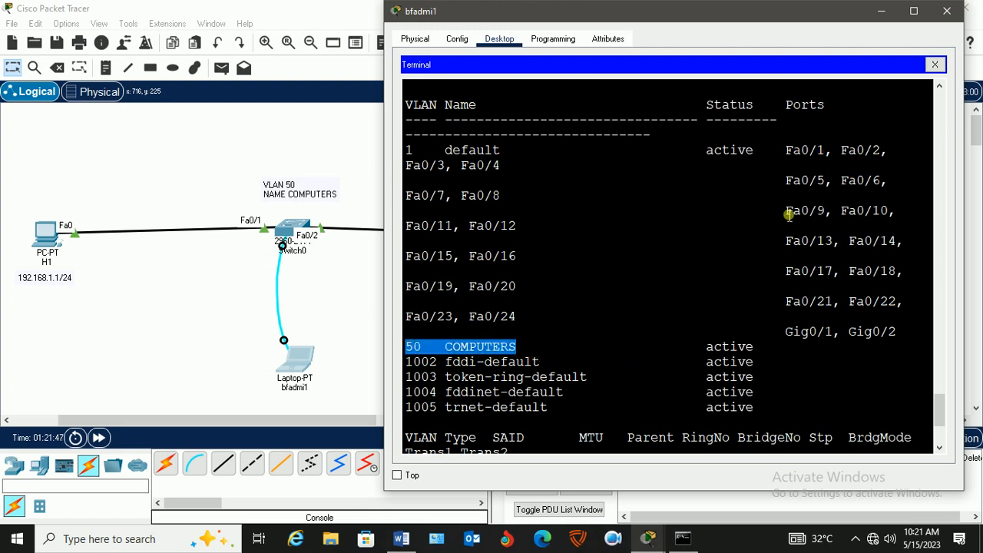
left_click_drag(787, 152, 898, 159)
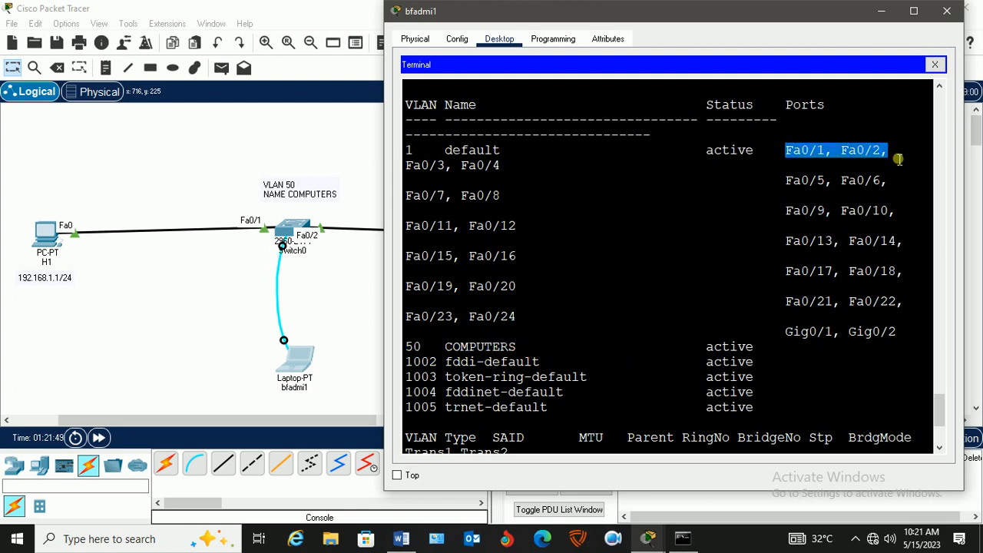
left_click_drag(417, 156, 410, 154)
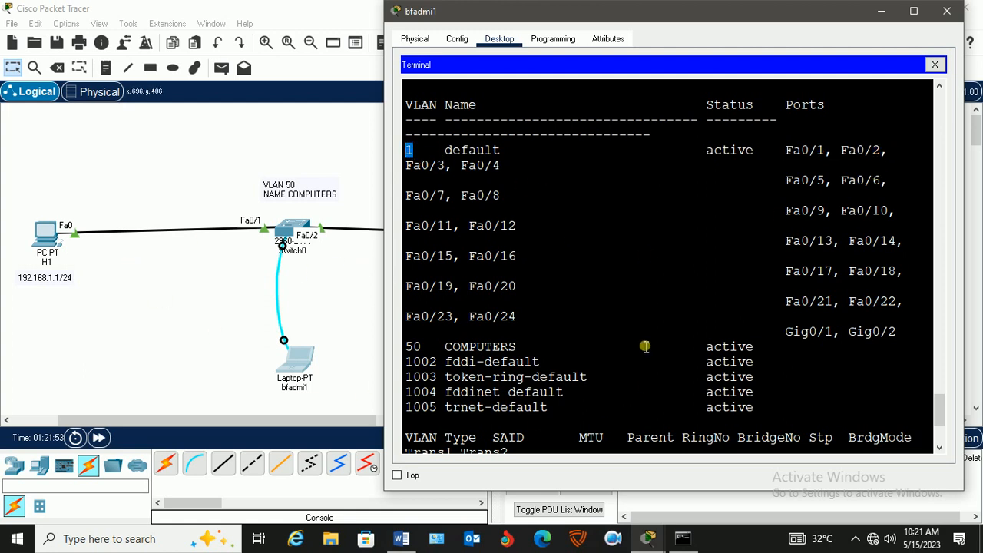
left_click(788, 152)
left_click_drag(788, 151, 829, 158)
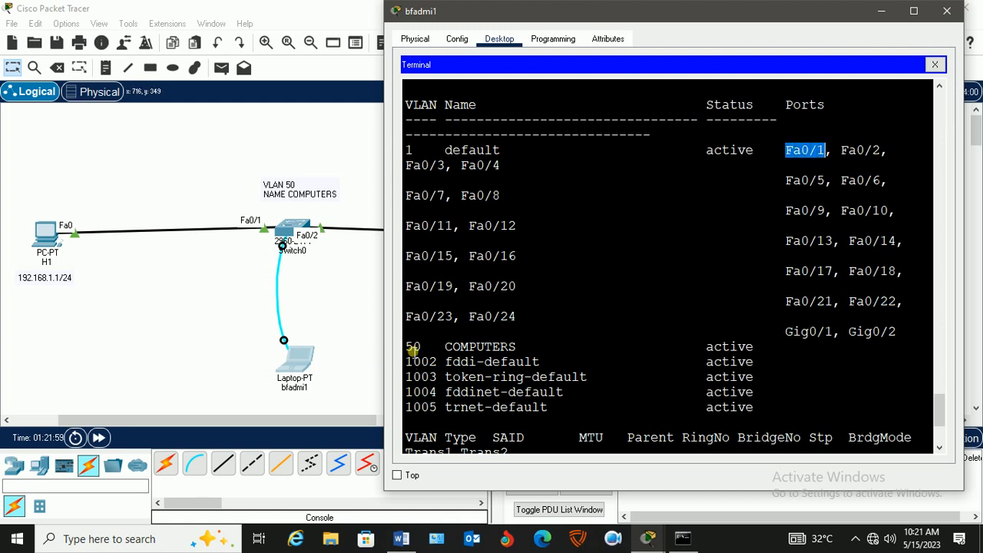
left_click_drag(407, 347, 432, 350)
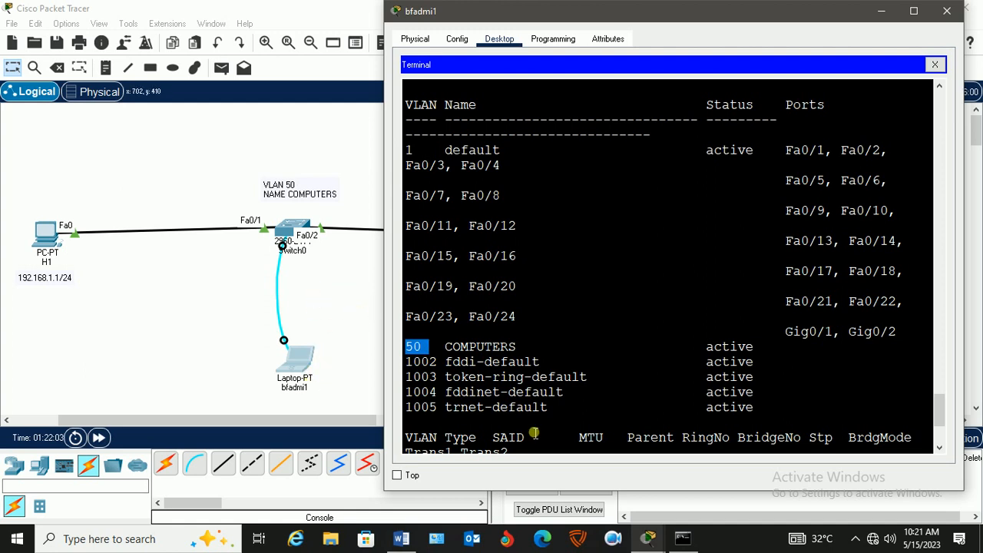
Page through the rest of the VLAN listing and return to the switch's command prompt.
scroll(799, 384, "down", 4)
key("space")
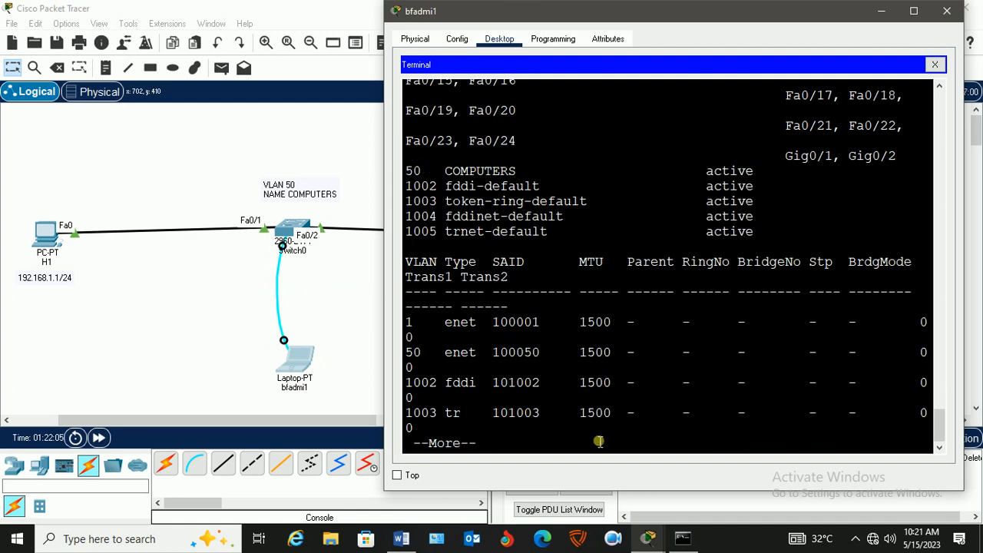
key("Return")
key("Return")
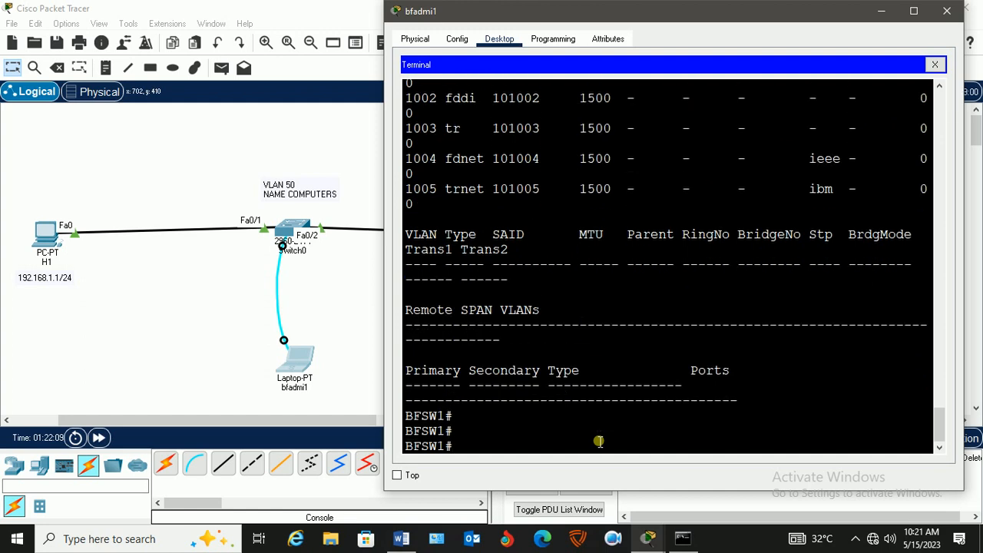
Enter global configuration mode on BFSW1 with config t.
type("config t")
key("Return")
key("Return")
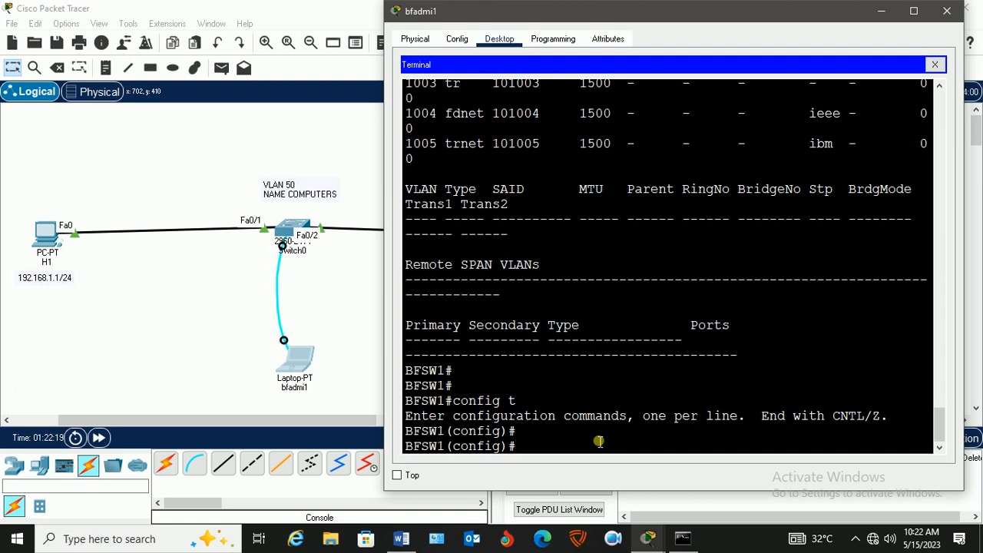
type("in")
key("Tab")
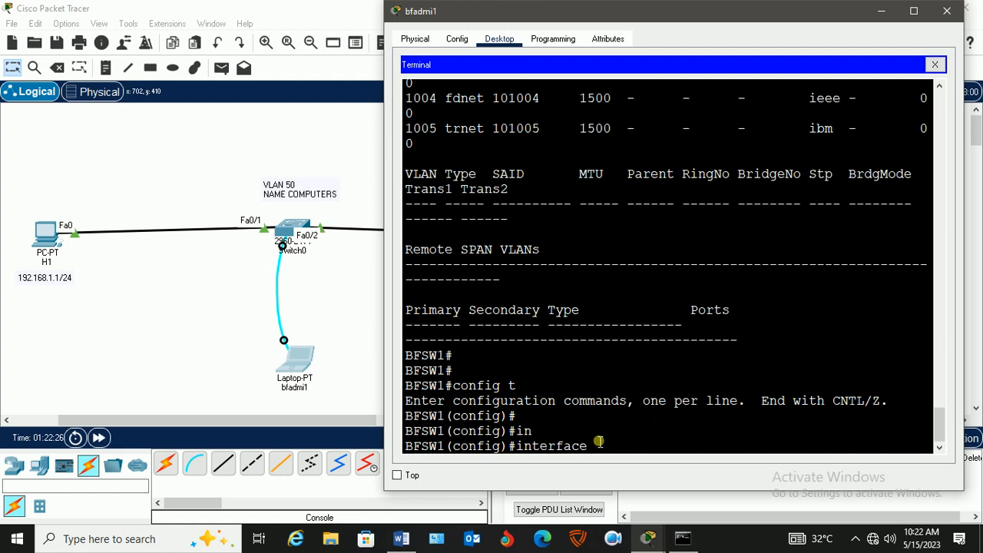
type("fa")
key("Tab")
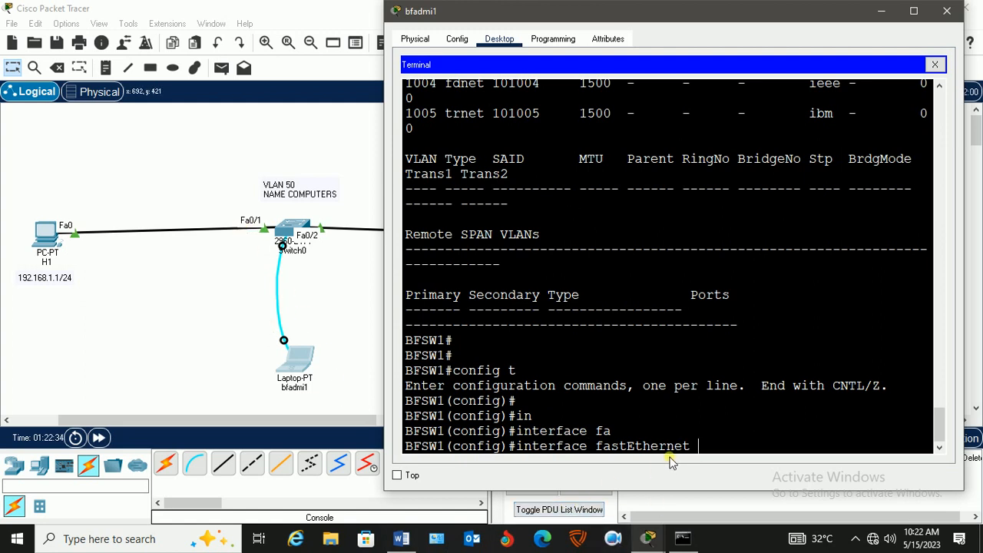
type("0/1")
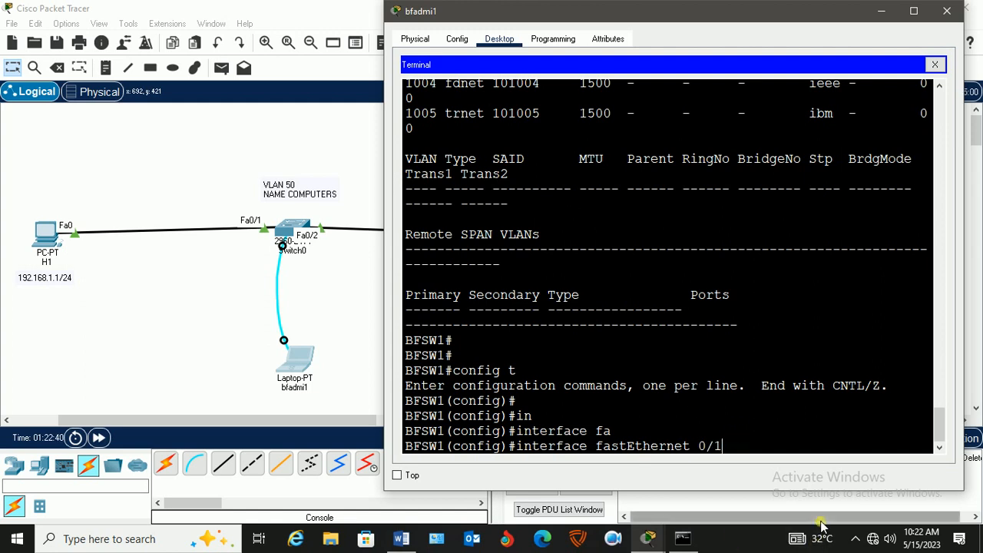
key("BackSpace")
key("BackSpace")
key("BackSpace")
key("BackSpace")
key("BackSpace")
key("BackSpace")
key("BackSpace")
key("BackSpace")
key("BackSpace")
key("BackSpace")
key("BackSpace")
key("BackSpace")
key("BackSpace")
key("BackSpace")
key("BackSpace")
key("BackSpace")
key("BackSpace")
key("BackSpace")
key("BackSpace")
key("BackSpace")
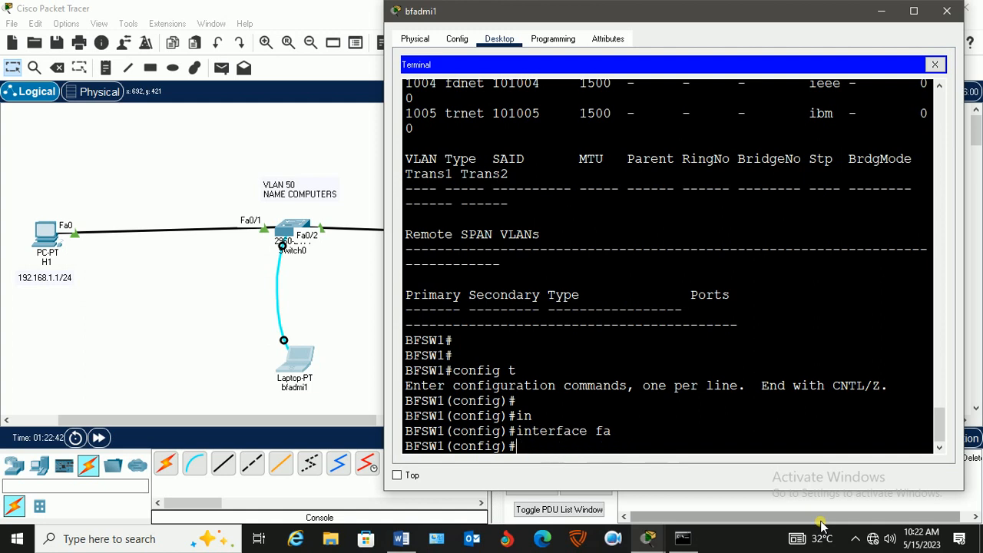
Enter interface configuration mode for port fa0/1 on BFSW1 with int fa0/1.
type("int fa0/")
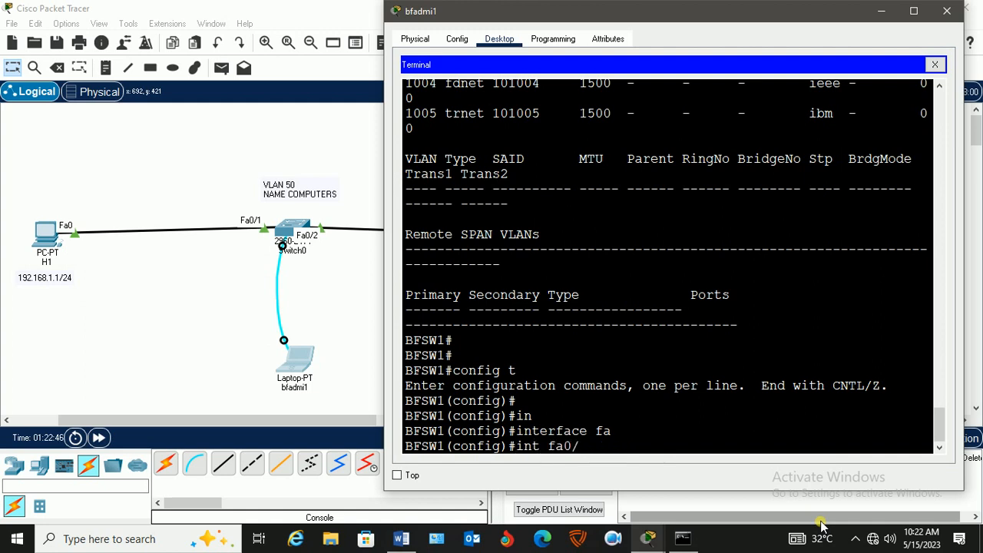
type("1")
key("Return")
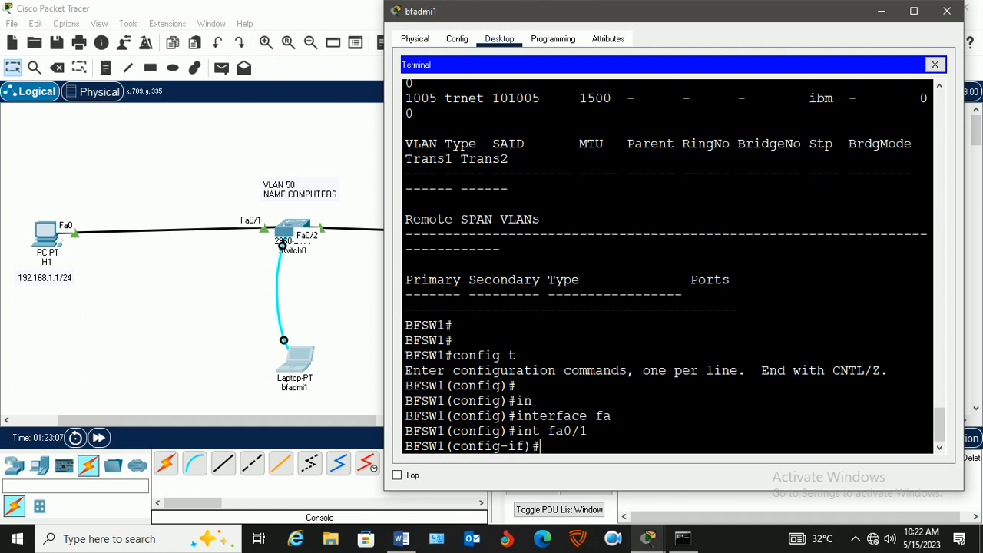
Set Fa0/1 to access mode with switchport mode access, consulting the command help for the available switchport and mode options.
type("sw")
key("Tab")
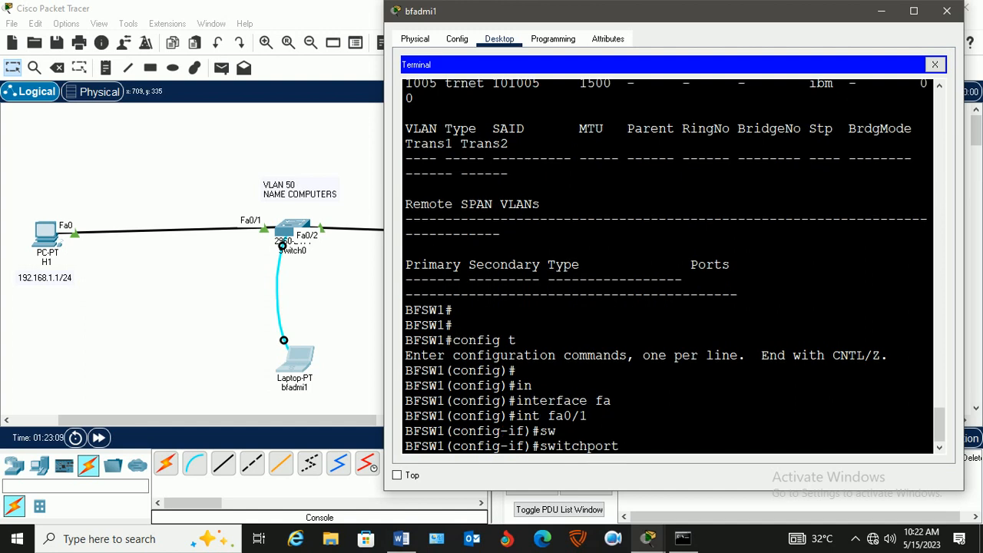
type("?")
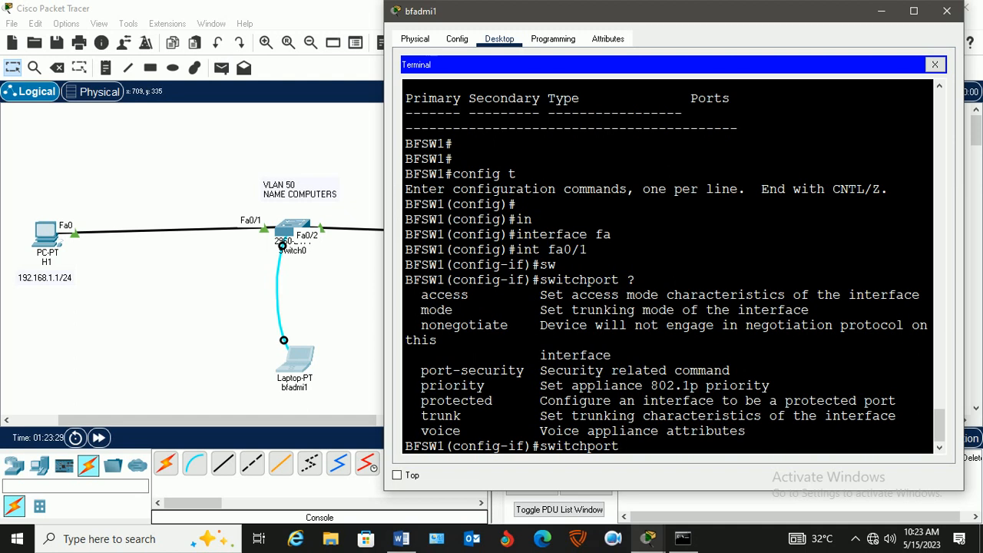
type("mo")
key("Tab")
type("?")
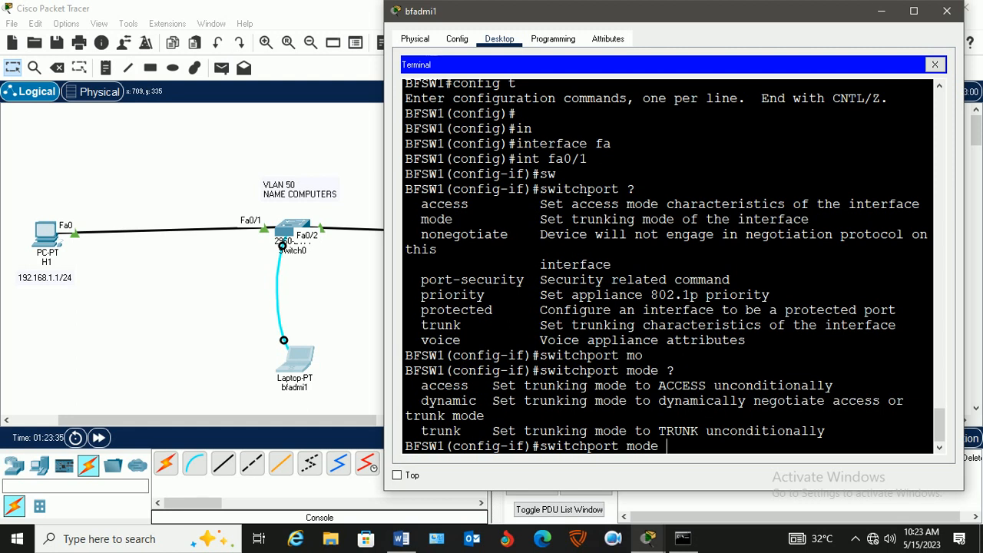
type("acc")
key("Tab")
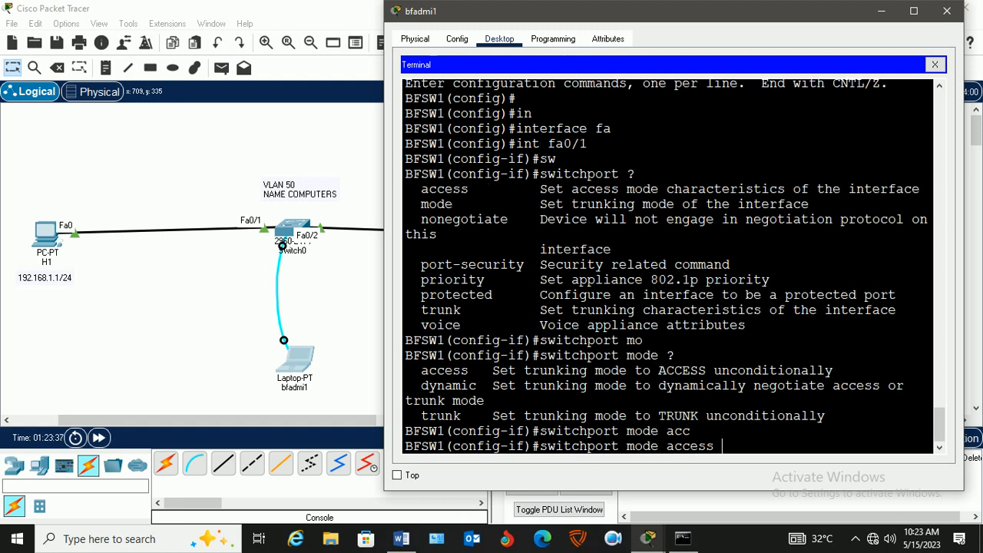
type("?")
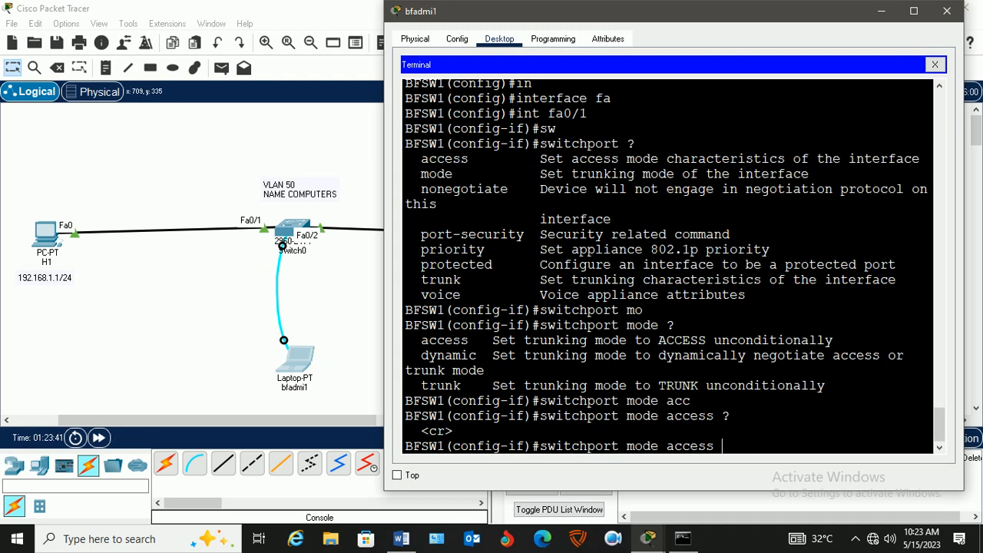
key("Return")
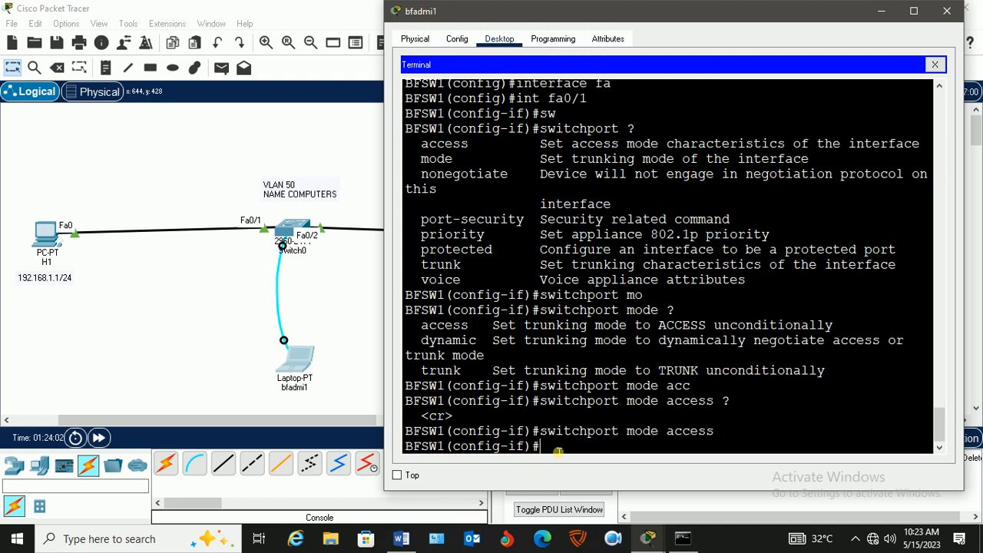
Assign Fa0/1 to VLAN 50 with switchport access vlan 50.
type("swi")
key("Tab")
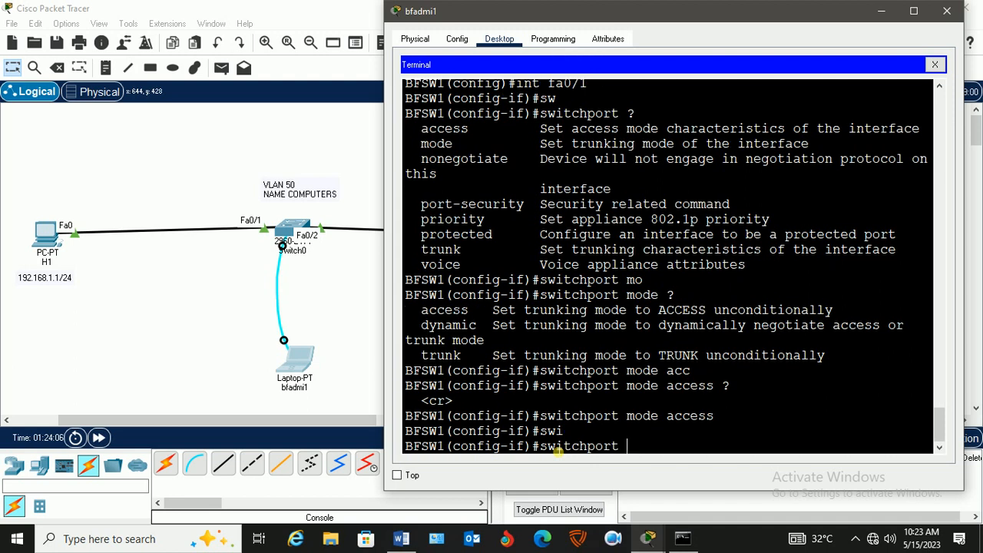
type("ac")
key("Tab")
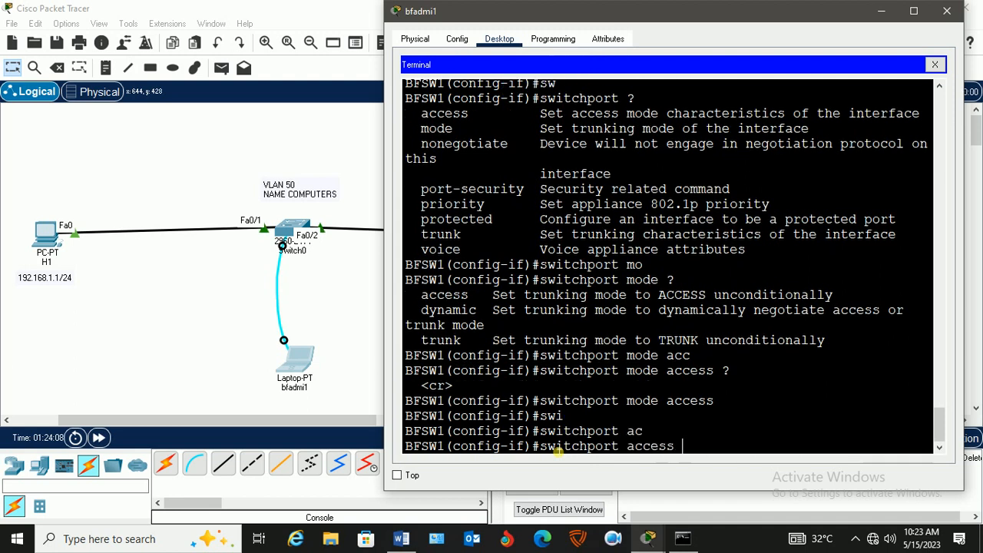
type("vl")
key("Tab")
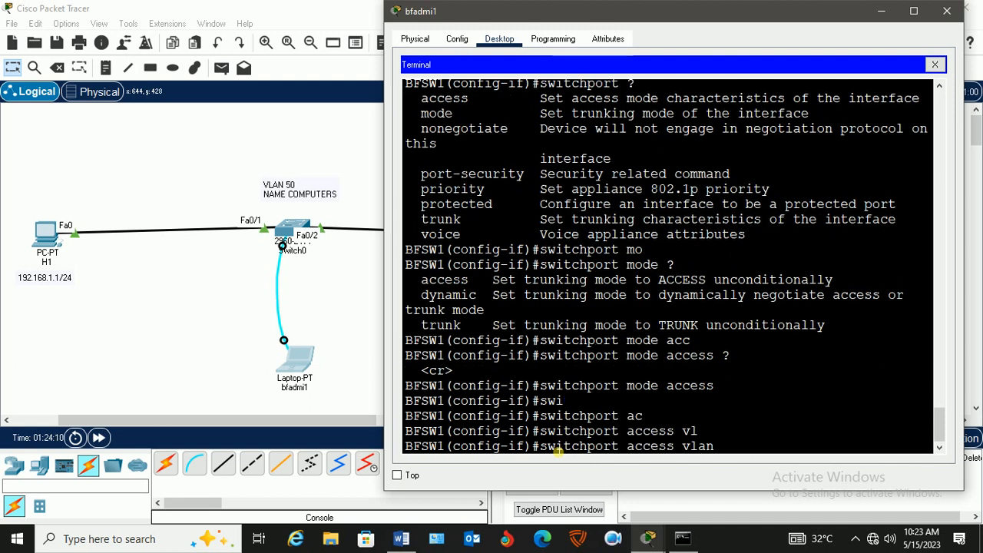
type("50")
key("Return")
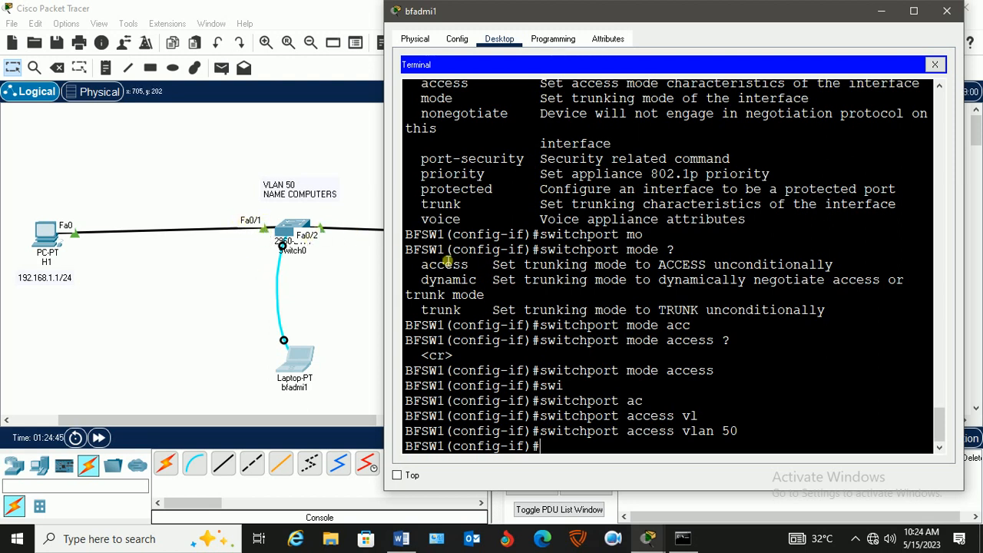
left_click_drag(741, 432, 690, 439)
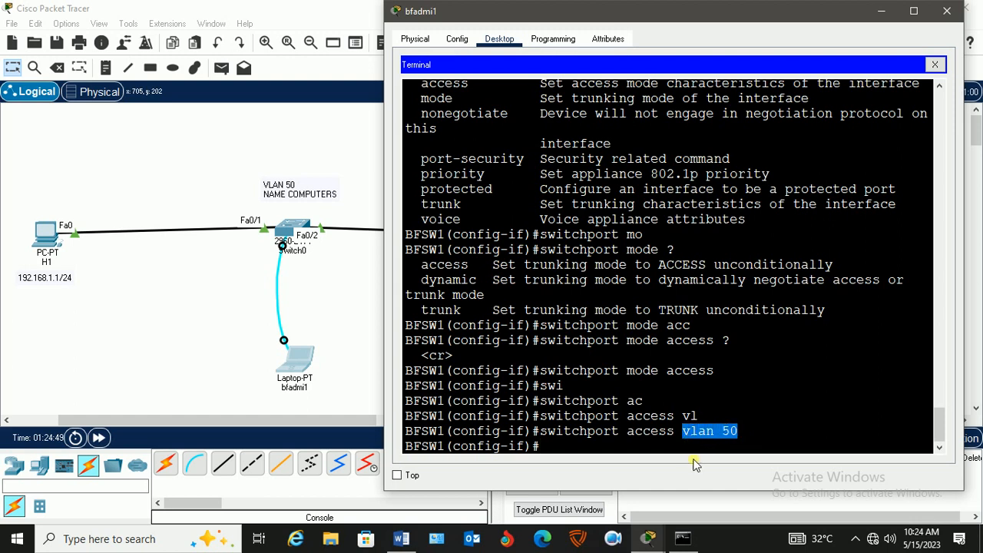
left_click(556, 450)
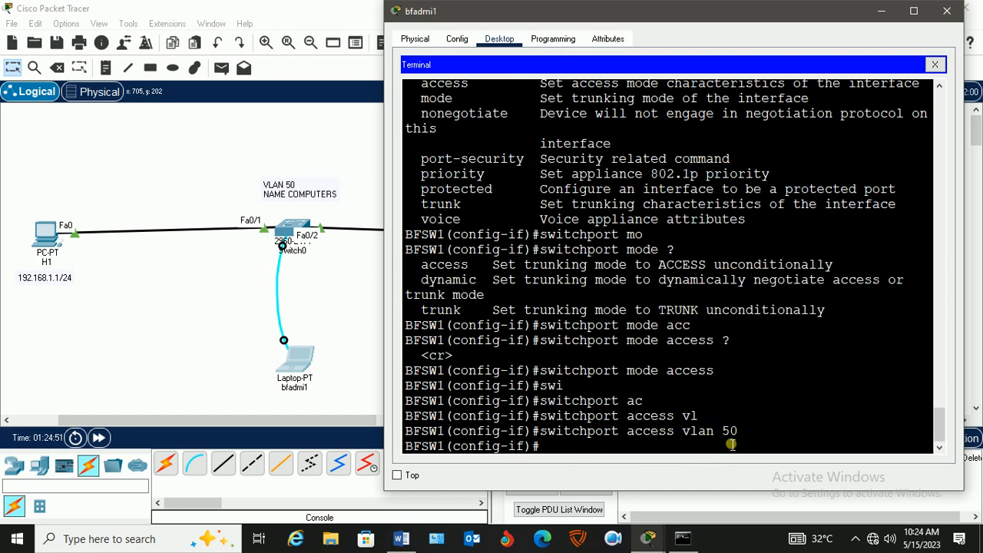
Repeat the ping to 192.168.1.1 from H2's command prompt to test connectivity with H1.
left_click(331, 295)
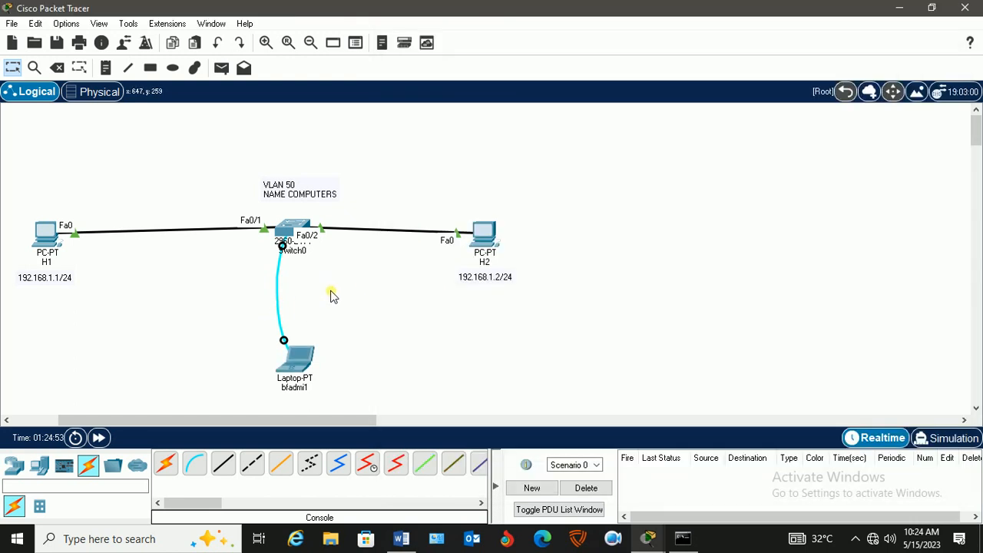
left_click(486, 238)
left_click(572, 357)
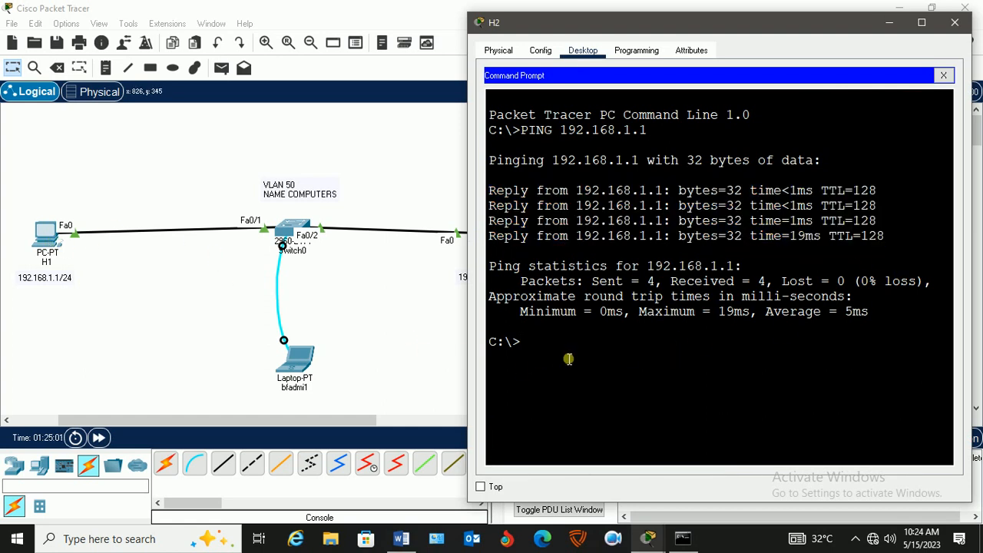
key("Up")
key("Return")
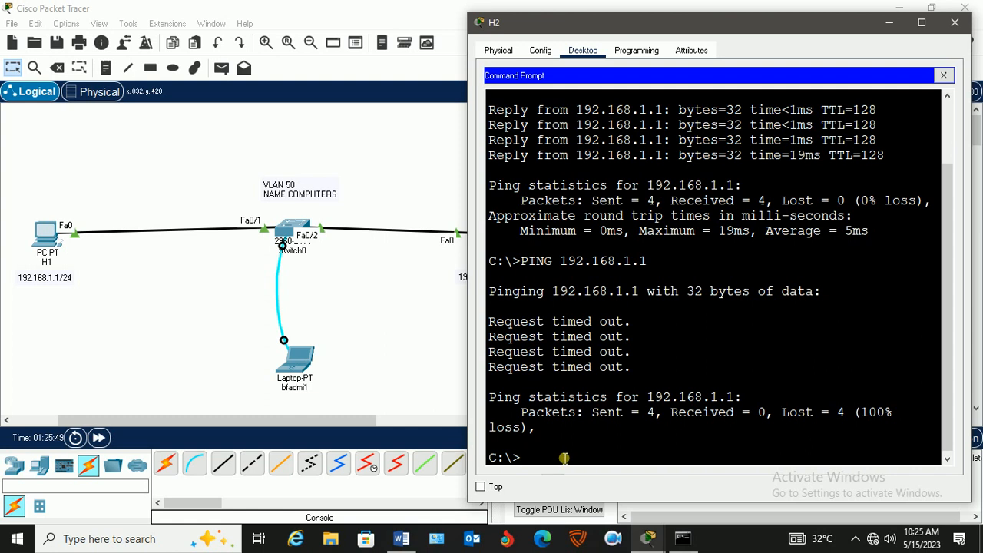
left_click(351, 323)
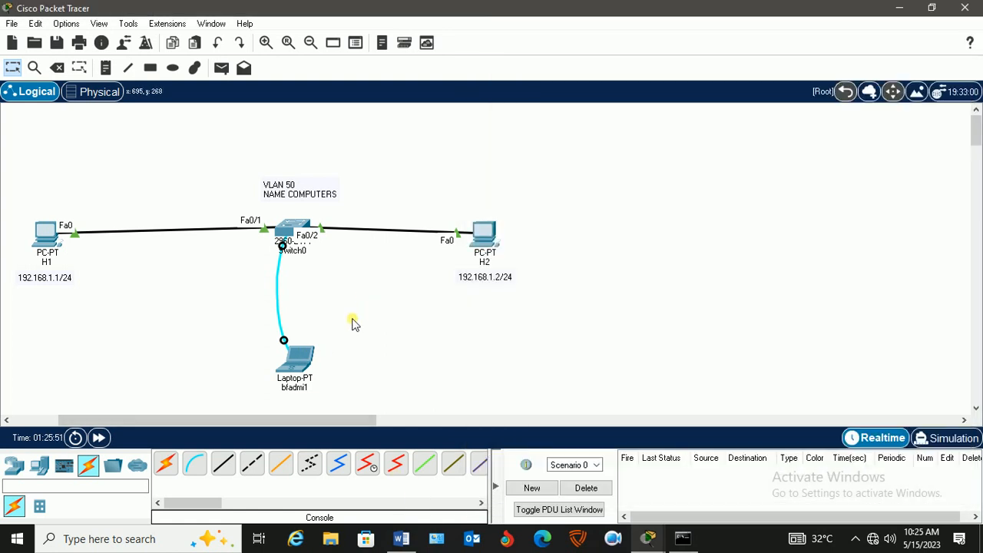
Return to the console laptop's terminal, exit configuration mode on BFSW1 and save the configuration with wr.
left_click(294, 357)
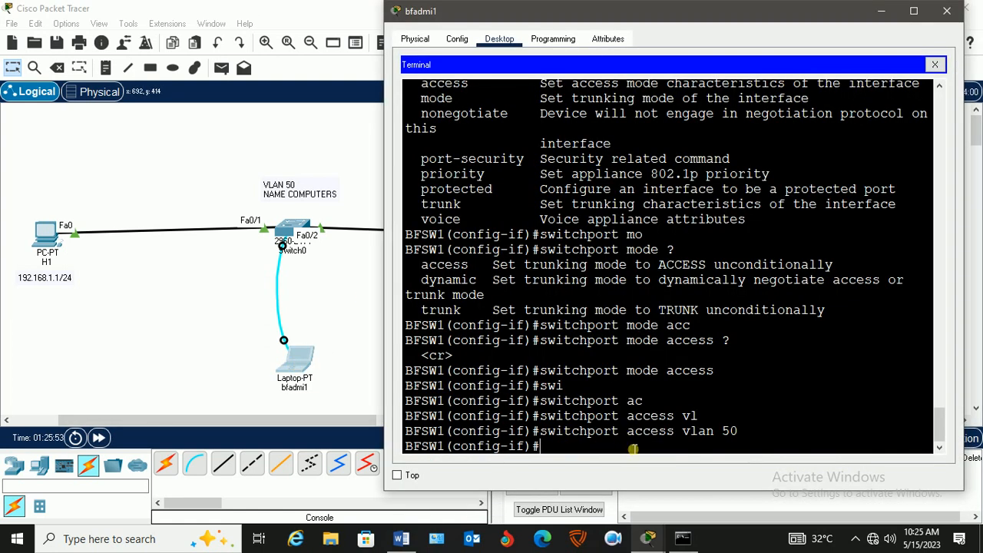
type("exit")
key("Return")
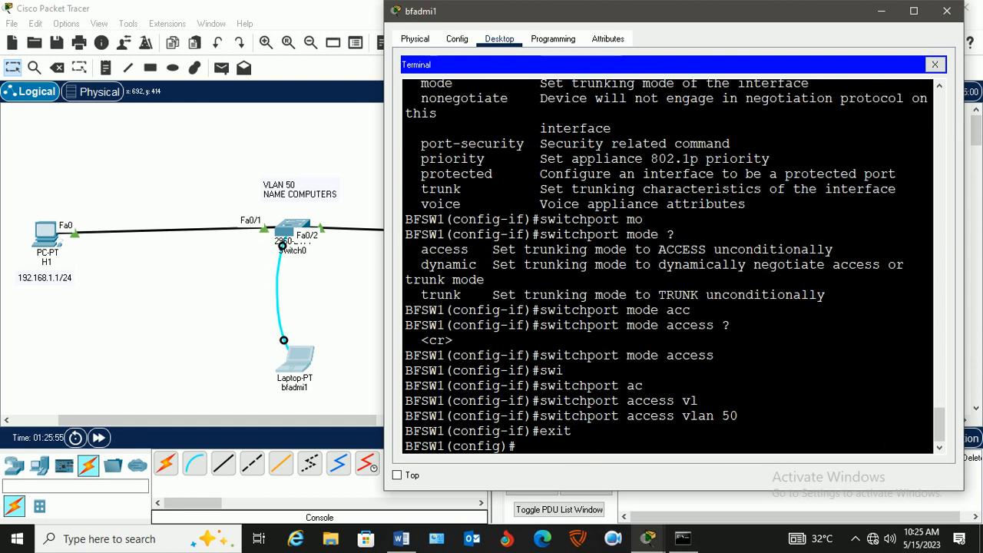
type("exit")
key("Return")
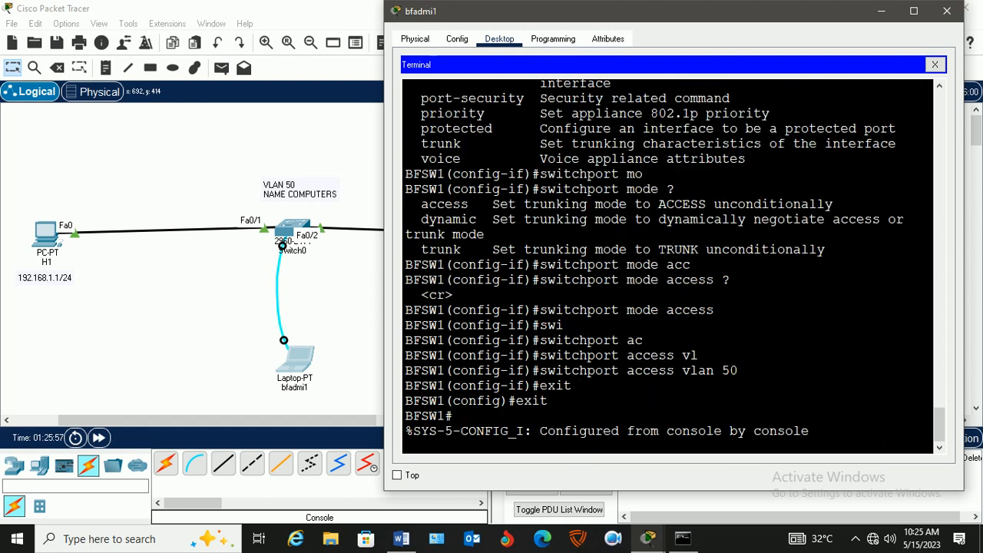
key("Return")
type("wr")
key("Return")
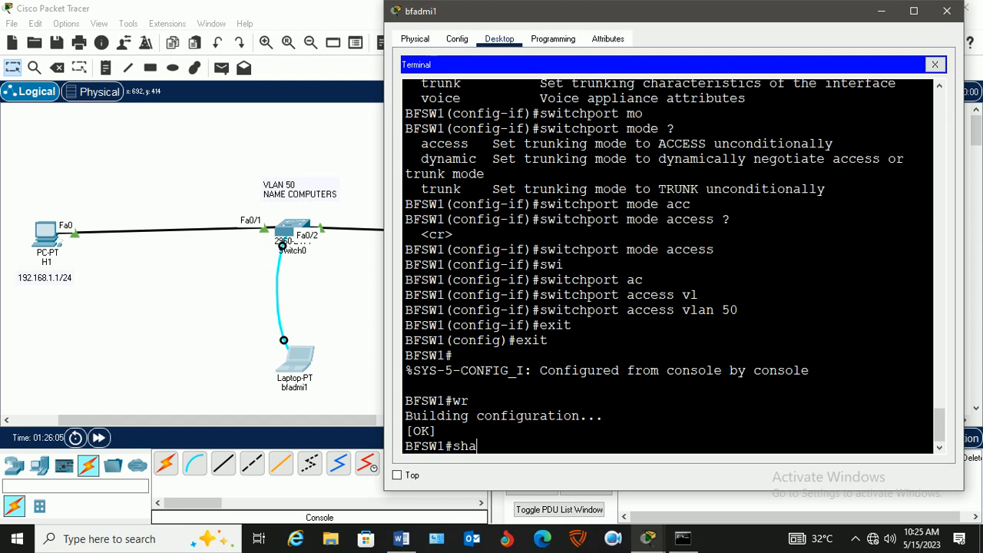
Display the switch's VLAN table with show vlan and check which ports are assigned to VLAN 50 COMPUTERS.
type("sho")
key("Tab")
type("vl")
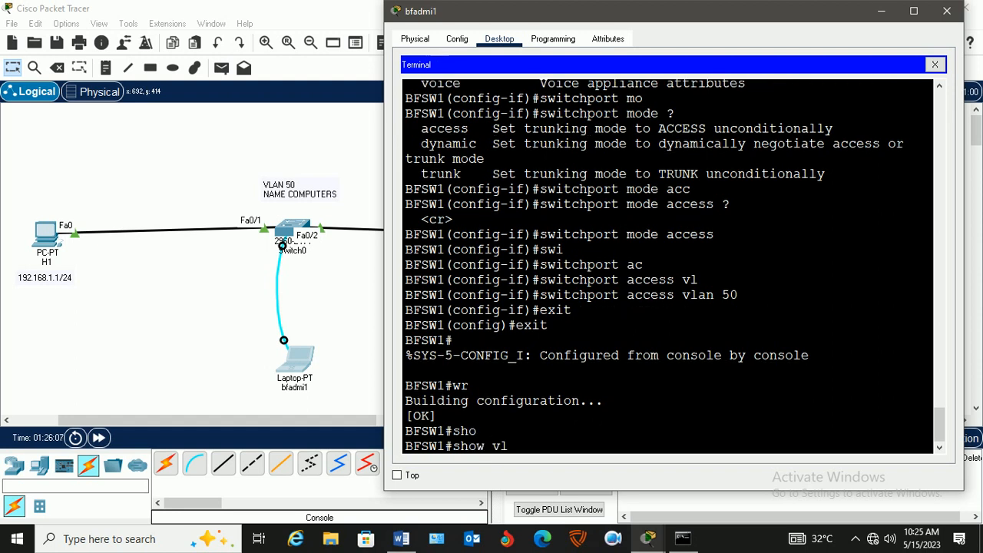
type("a")
key("Tab")
key("Return")
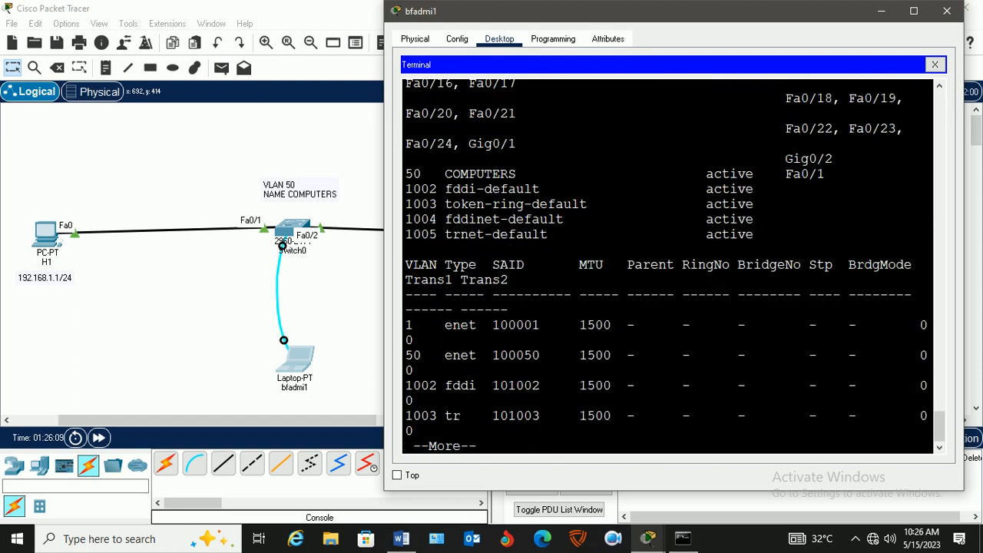
left_click(914, 11)
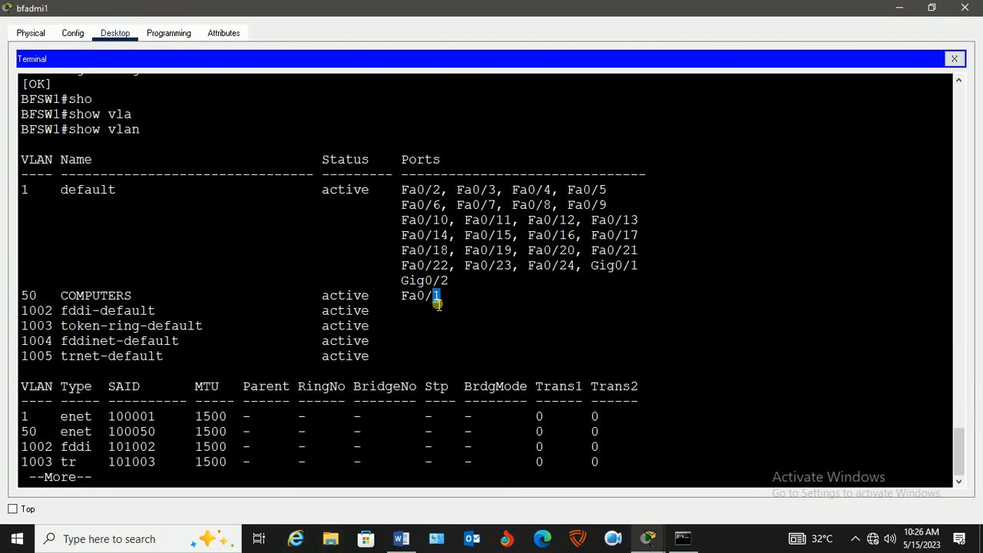
left_click_drag(441, 303, 402, 304)
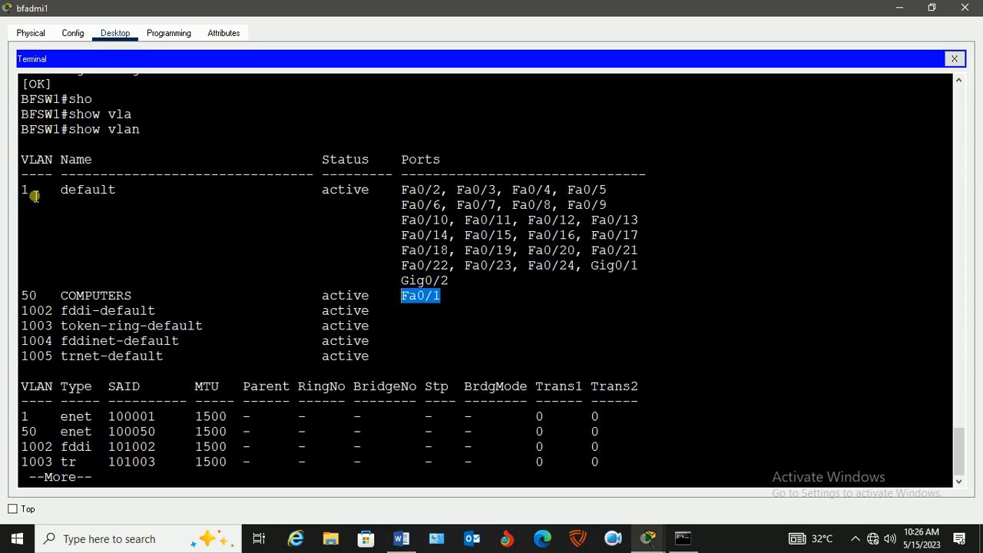
left_click_drag(444, 296, 25, 299)
left_click(898, 7)
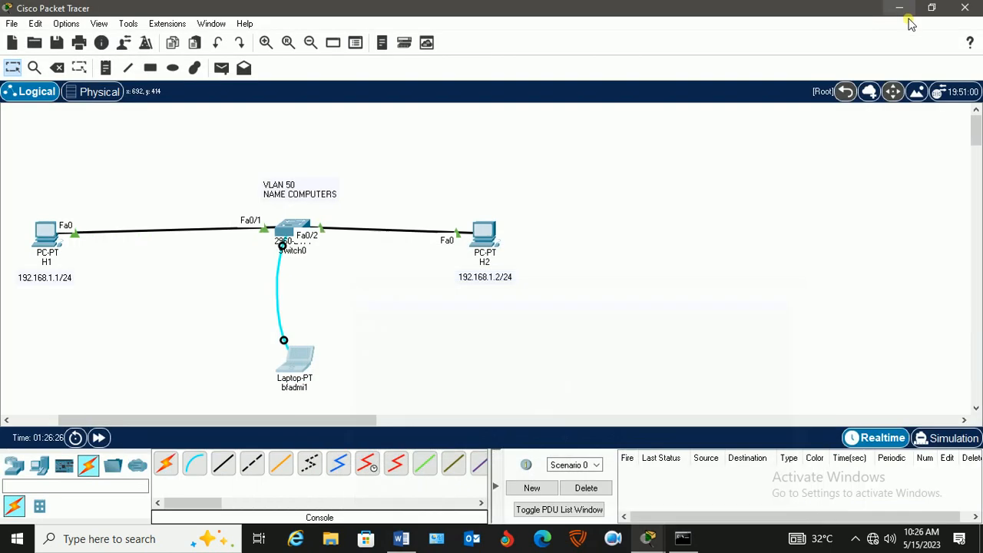
Review H2's ping output and compare the VLAN listing's default VLAN 1 ports with the VLAN 50 entry for Fa0/1.
left_click(484, 232)
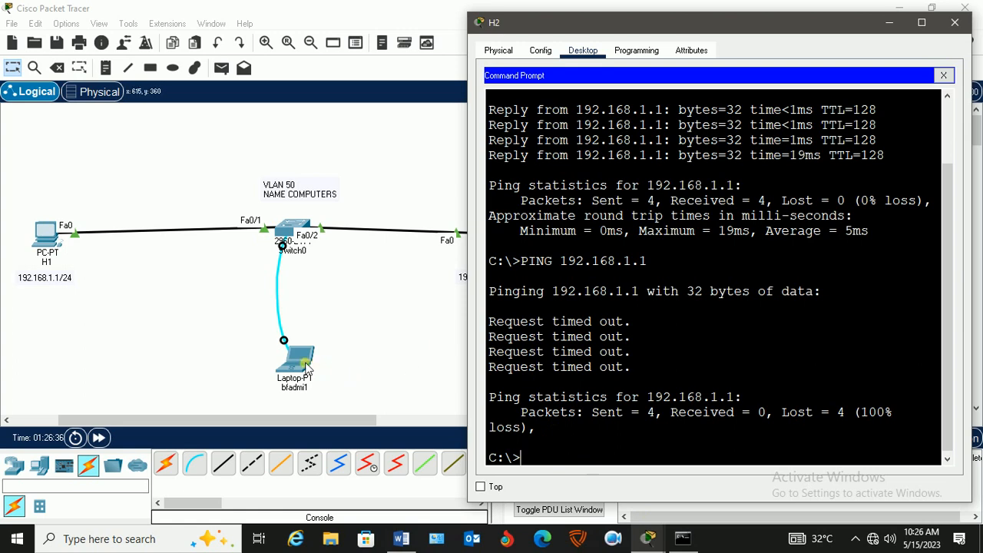
left_click(306, 368)
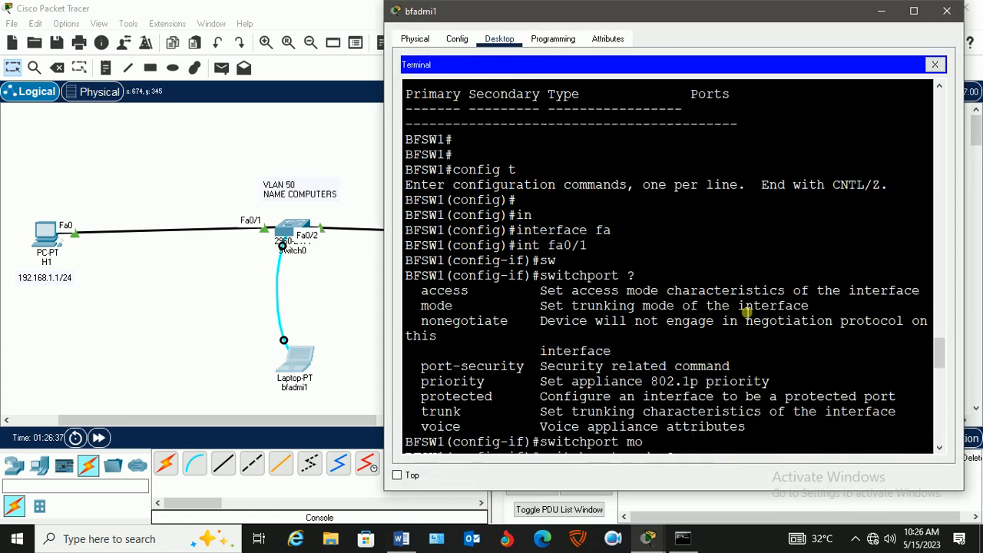
scroll(746, 313, "down", 15)
scroll(768, 330, "up", 5)
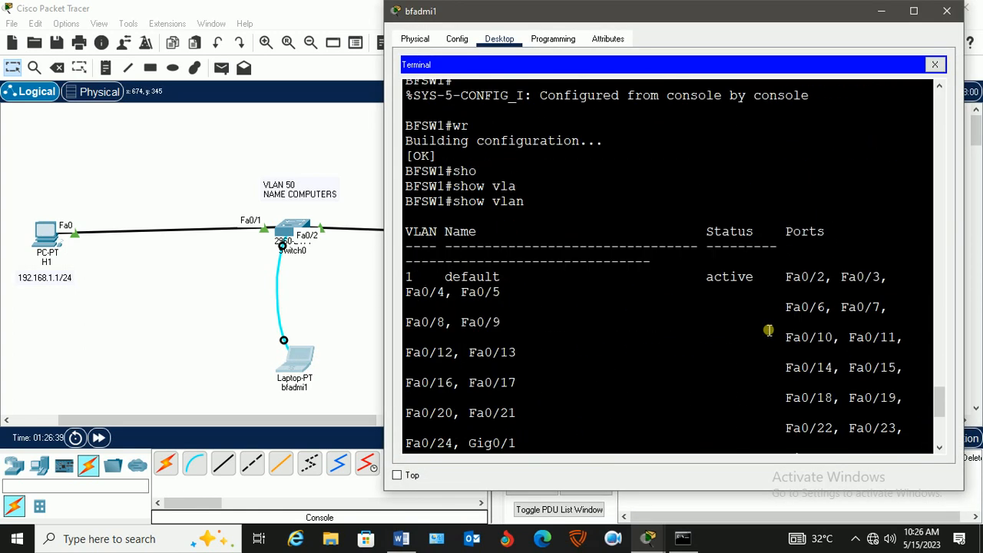
left_click_drag(832, 286, 408, 281)
scroll(823, 301, "down", 7)
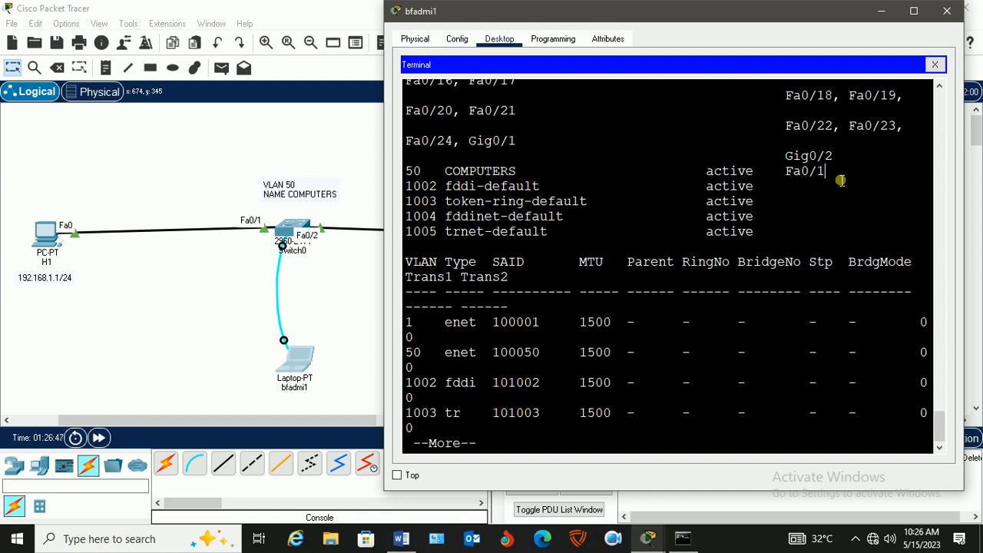
left_click_drag(841, 180, 407, 173)
left_click(227, 288)
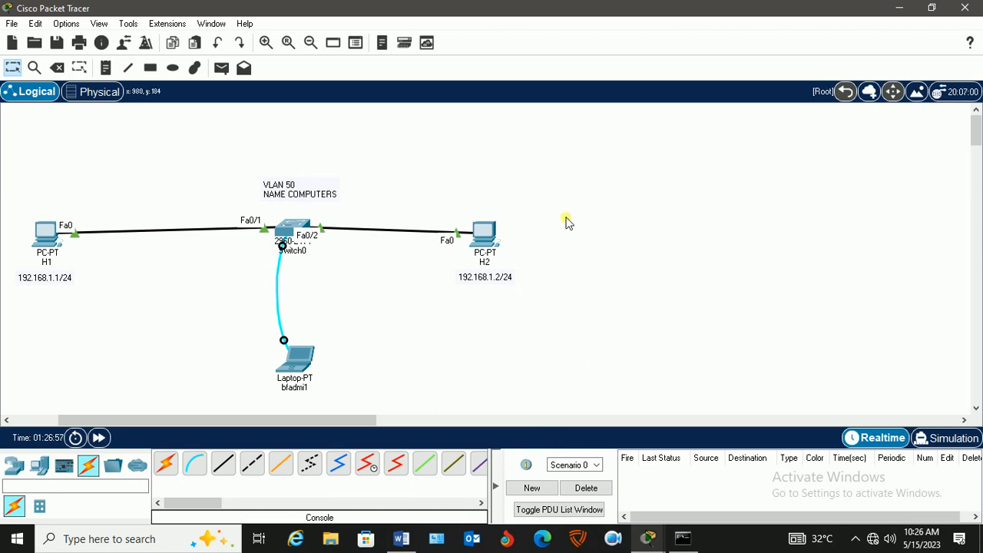
Shift the whole topology toward the middle of the workspace and move H2 with its address label slightly farther from the switch.
left_click_drag(550, 164, 5, 401)
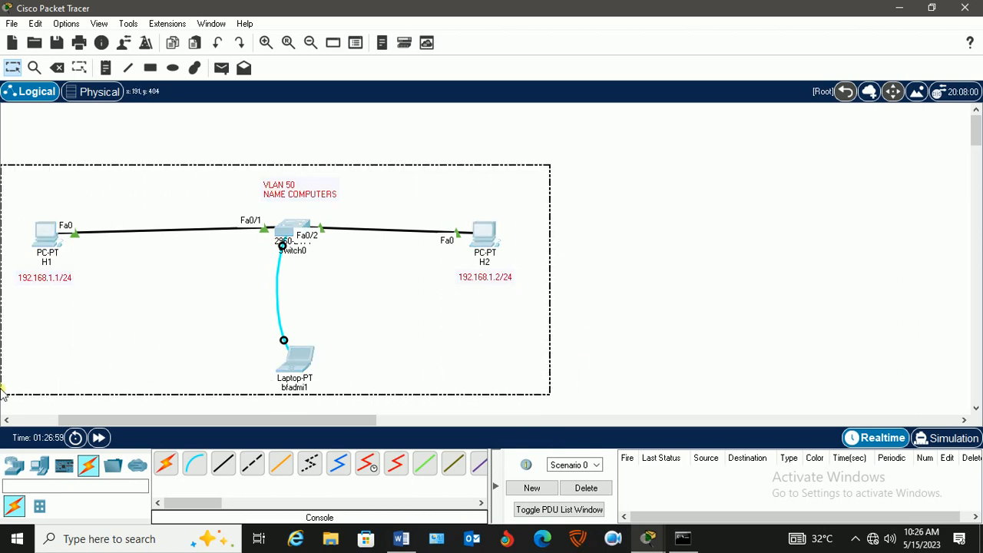
left_click_drag(57, 236, 224, 228)
left_click(571, 278)
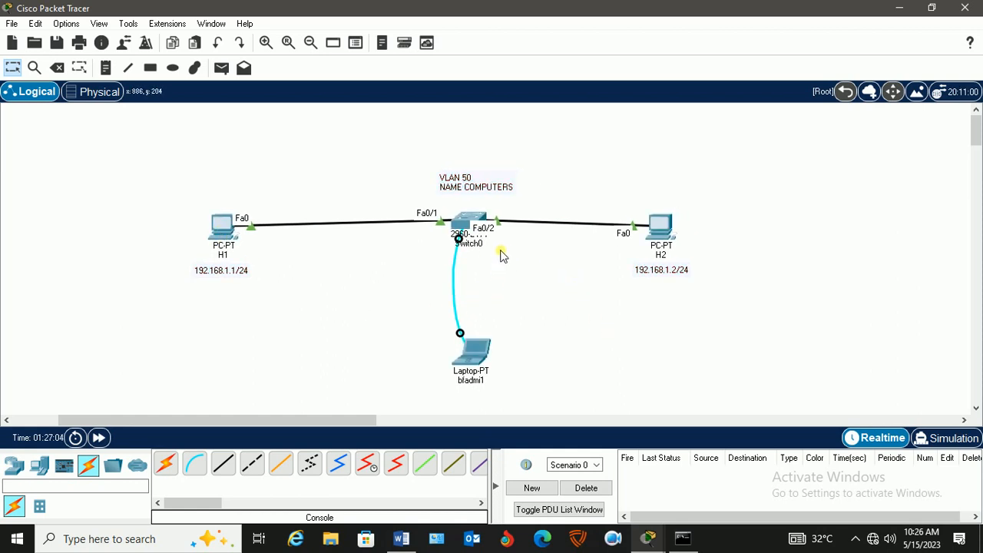
left_click_drag(614, 179, 687, 281)
left_click_drag(652, 229, 681, 226)
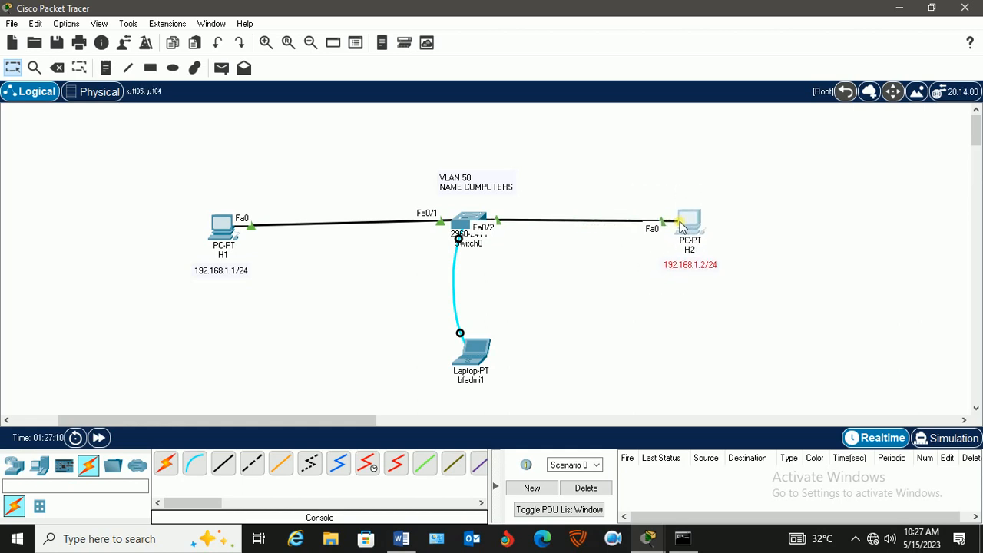